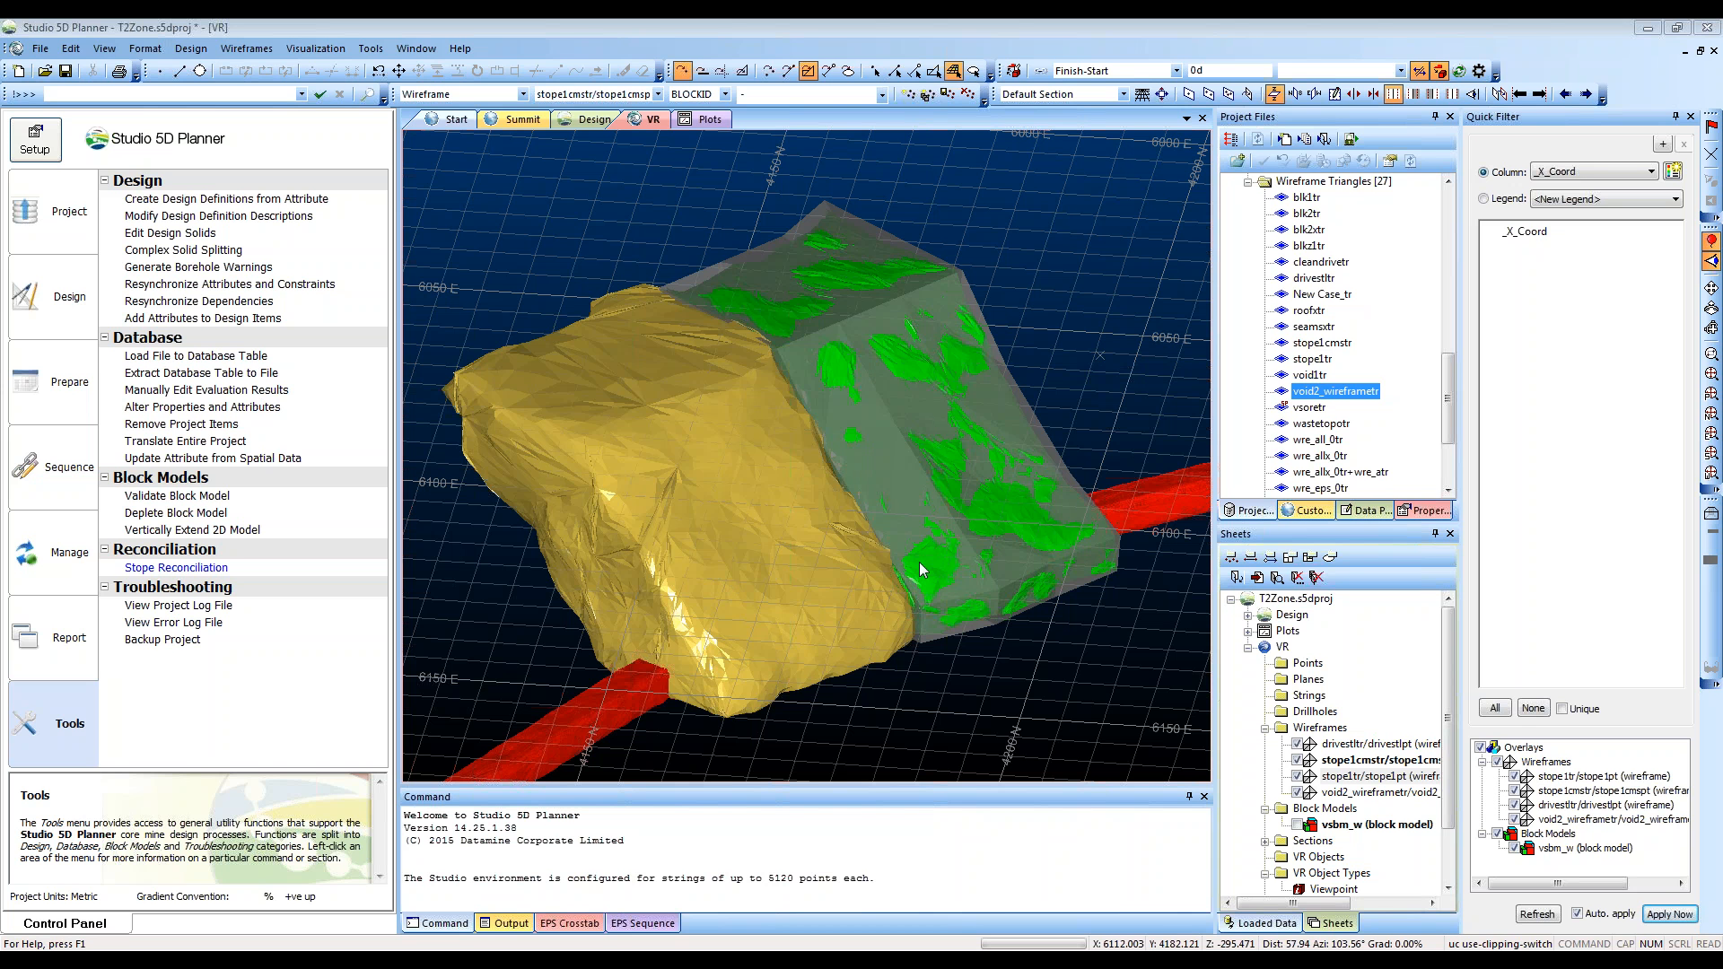
Toggle the stope wireframes for comparison, leaving only the stope1tr design wireframe displayed in the 3D view
{"action": "left_click_drag", "start_coordinate": [875, 603], "coordinate": [807, 568]}
{"action": "left_click", "coordinate": [1298, 776]}
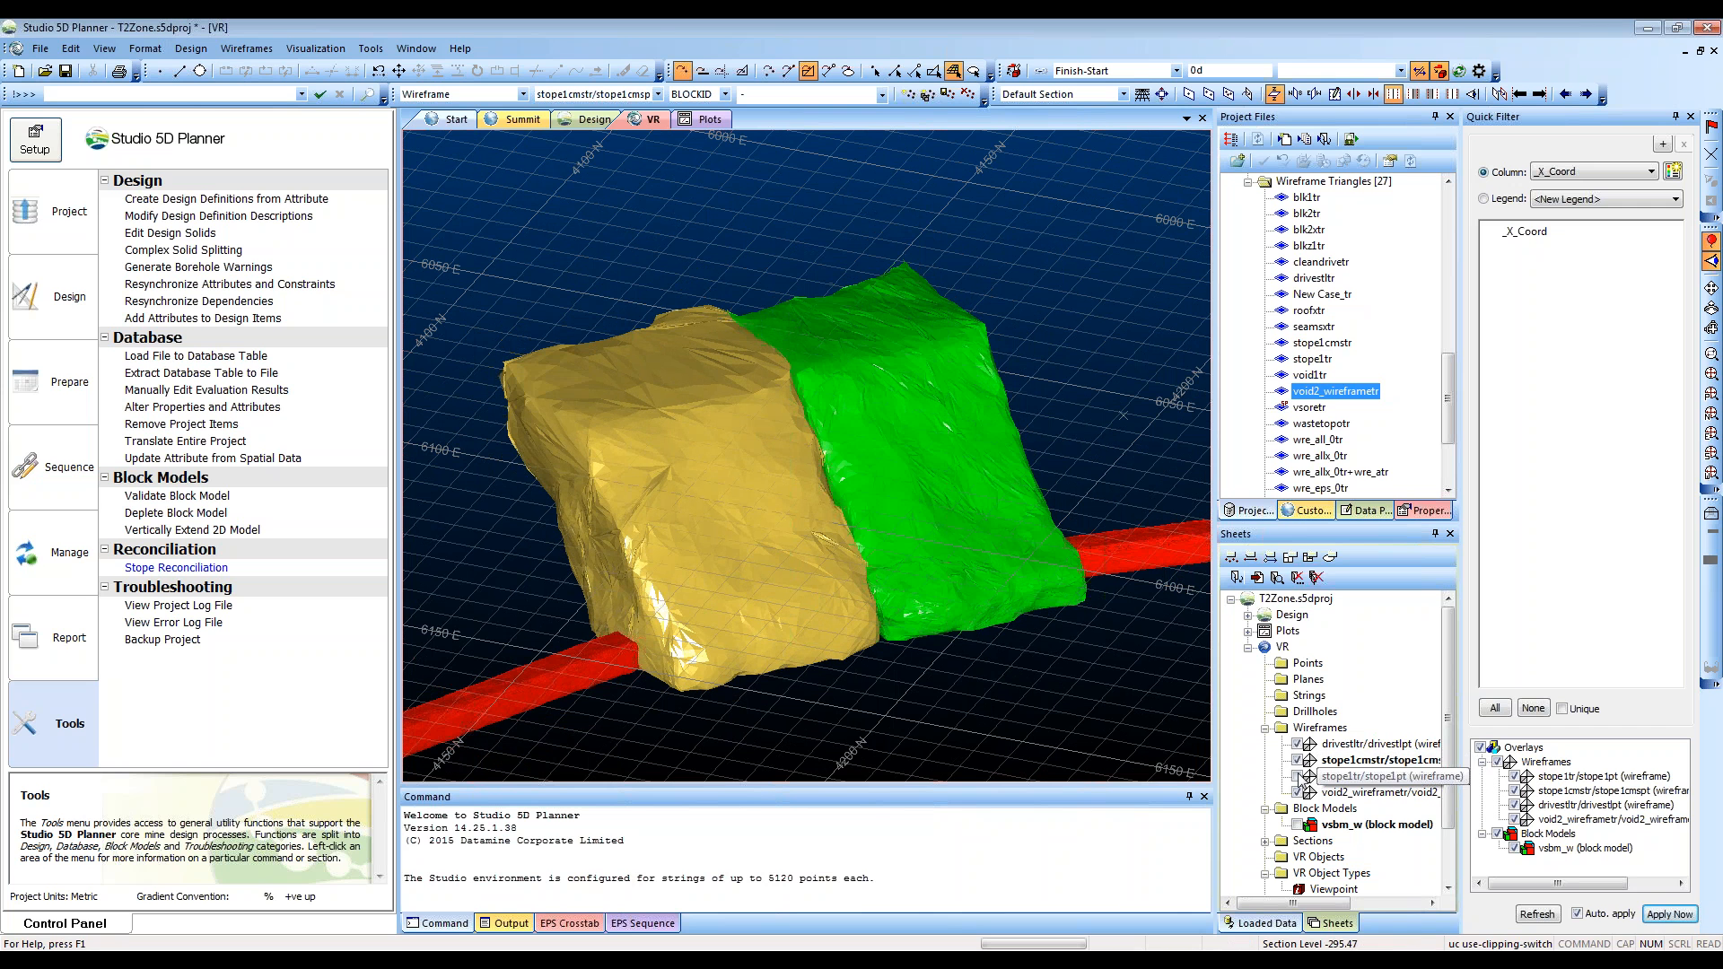
{"action": "left_click", "coordinate": [1298, 776]}
{"action": "left_click", "coordinate": [1298, 760]}
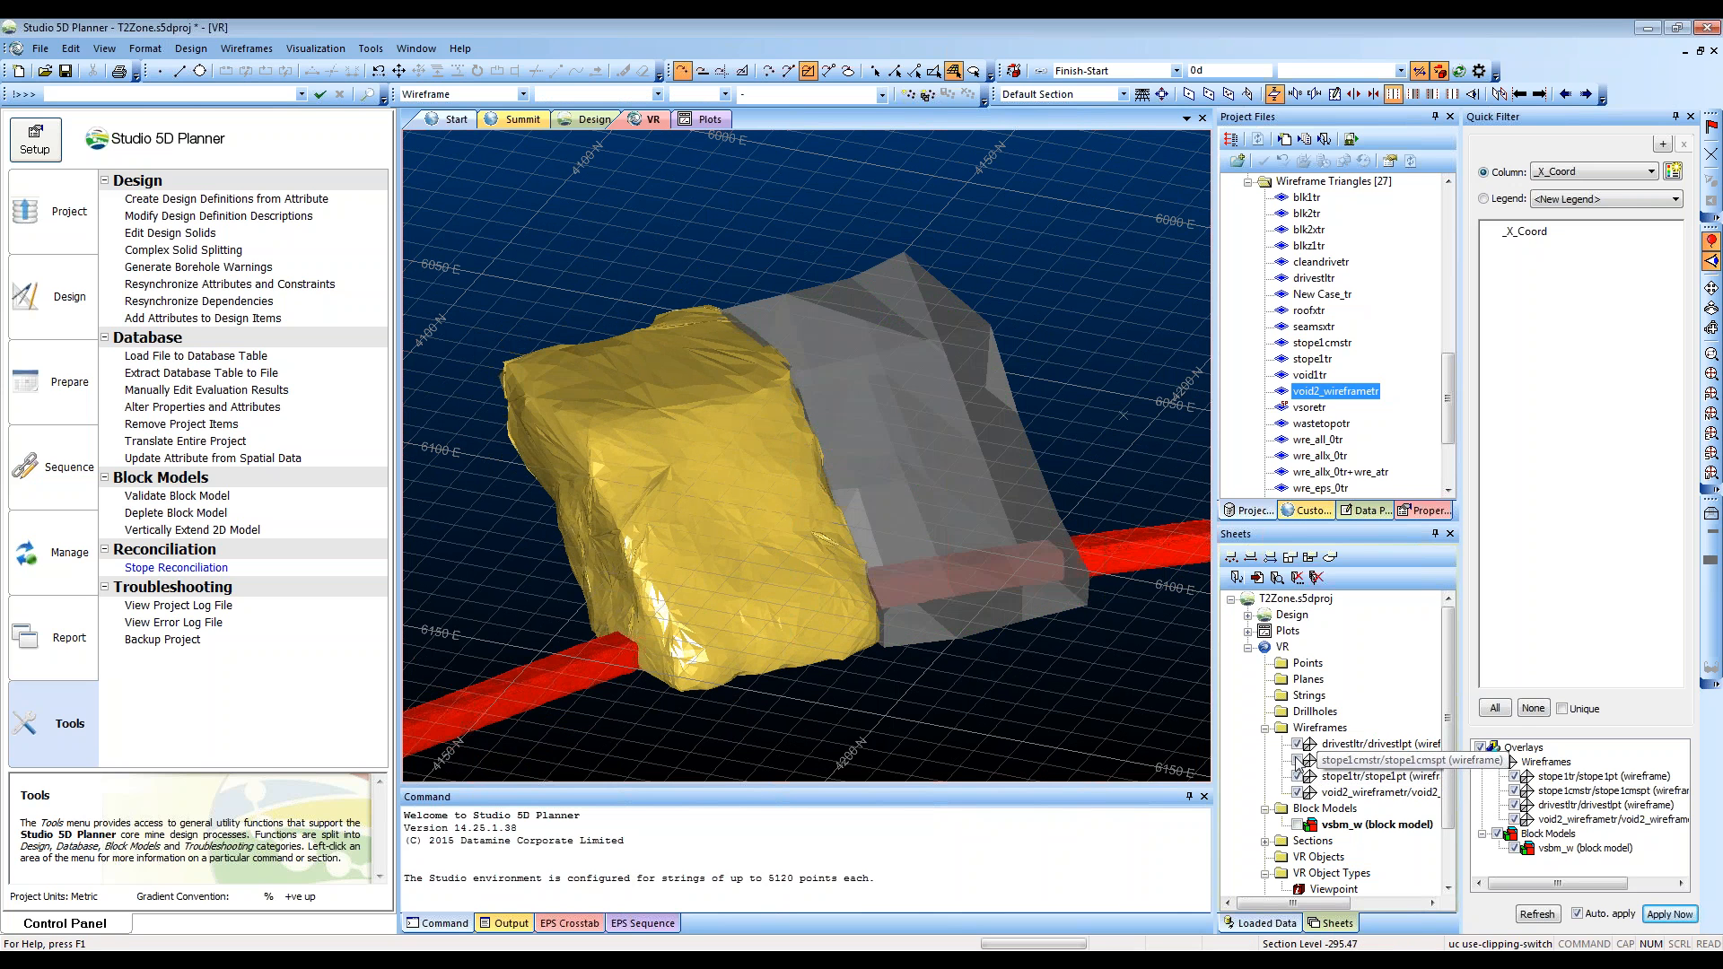
{"action": "left_click", "coordinate": [1298, 776]}
{"action": "left_click", "coordinate": [1298, 744]}
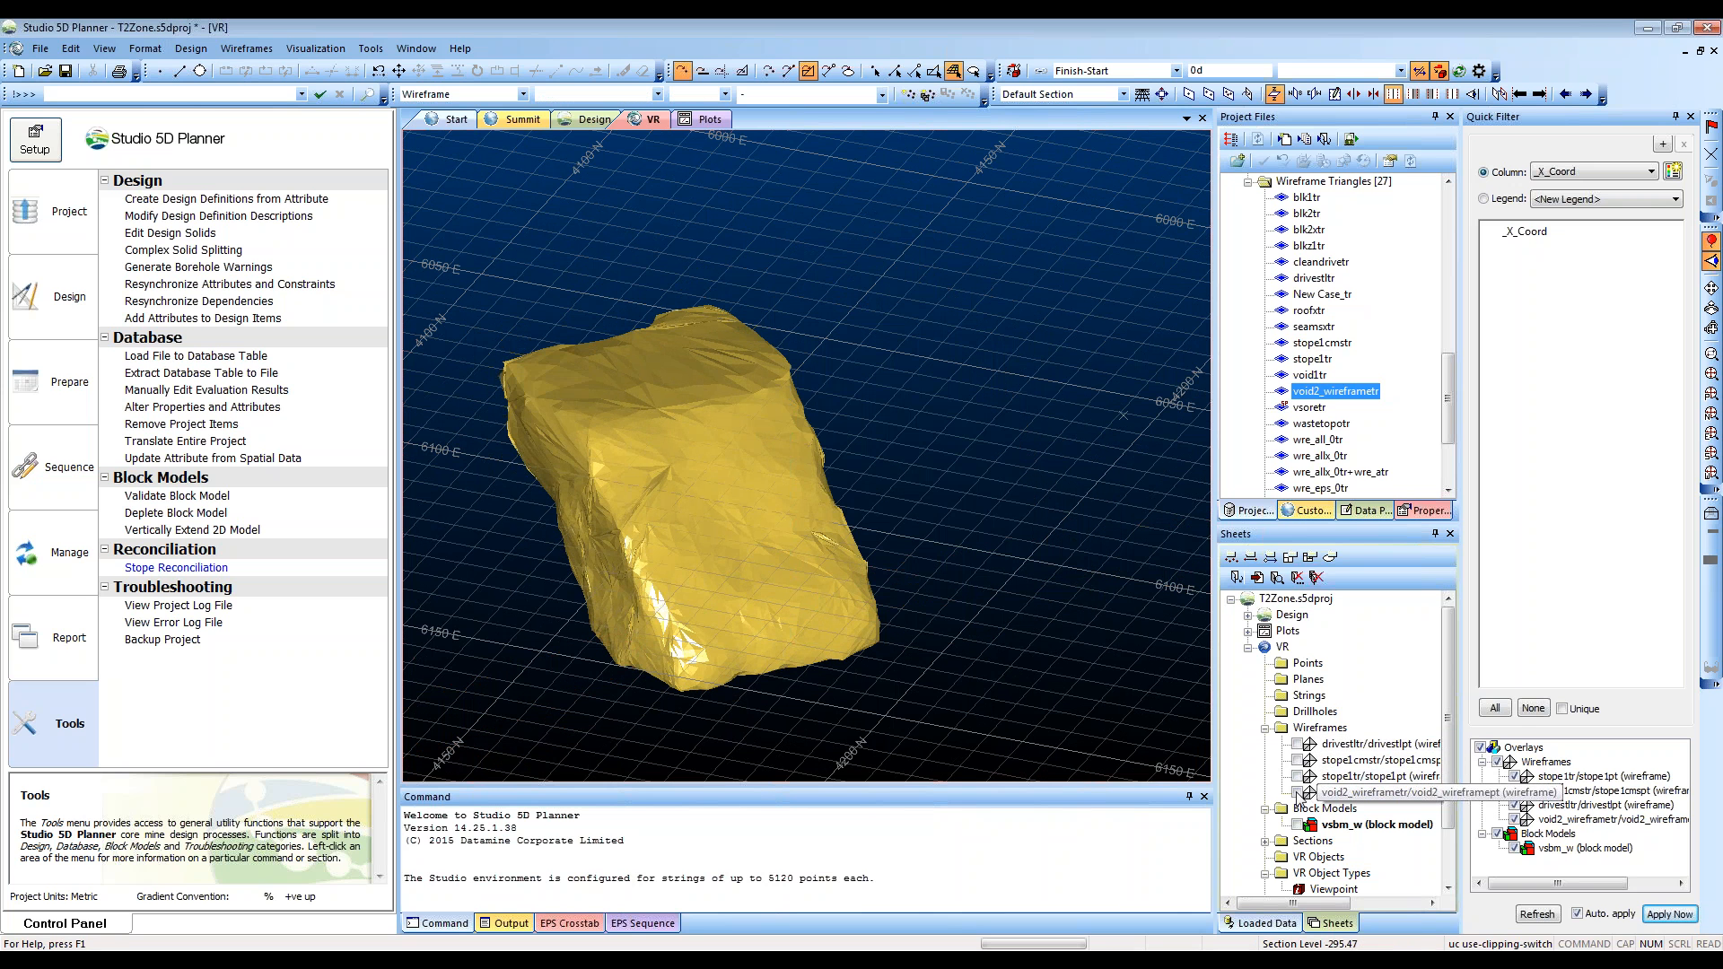
{"action": "left_click", "coordinate": [1297, 793]}
{"action": "left_click", "coordinate": [1297, 776]}
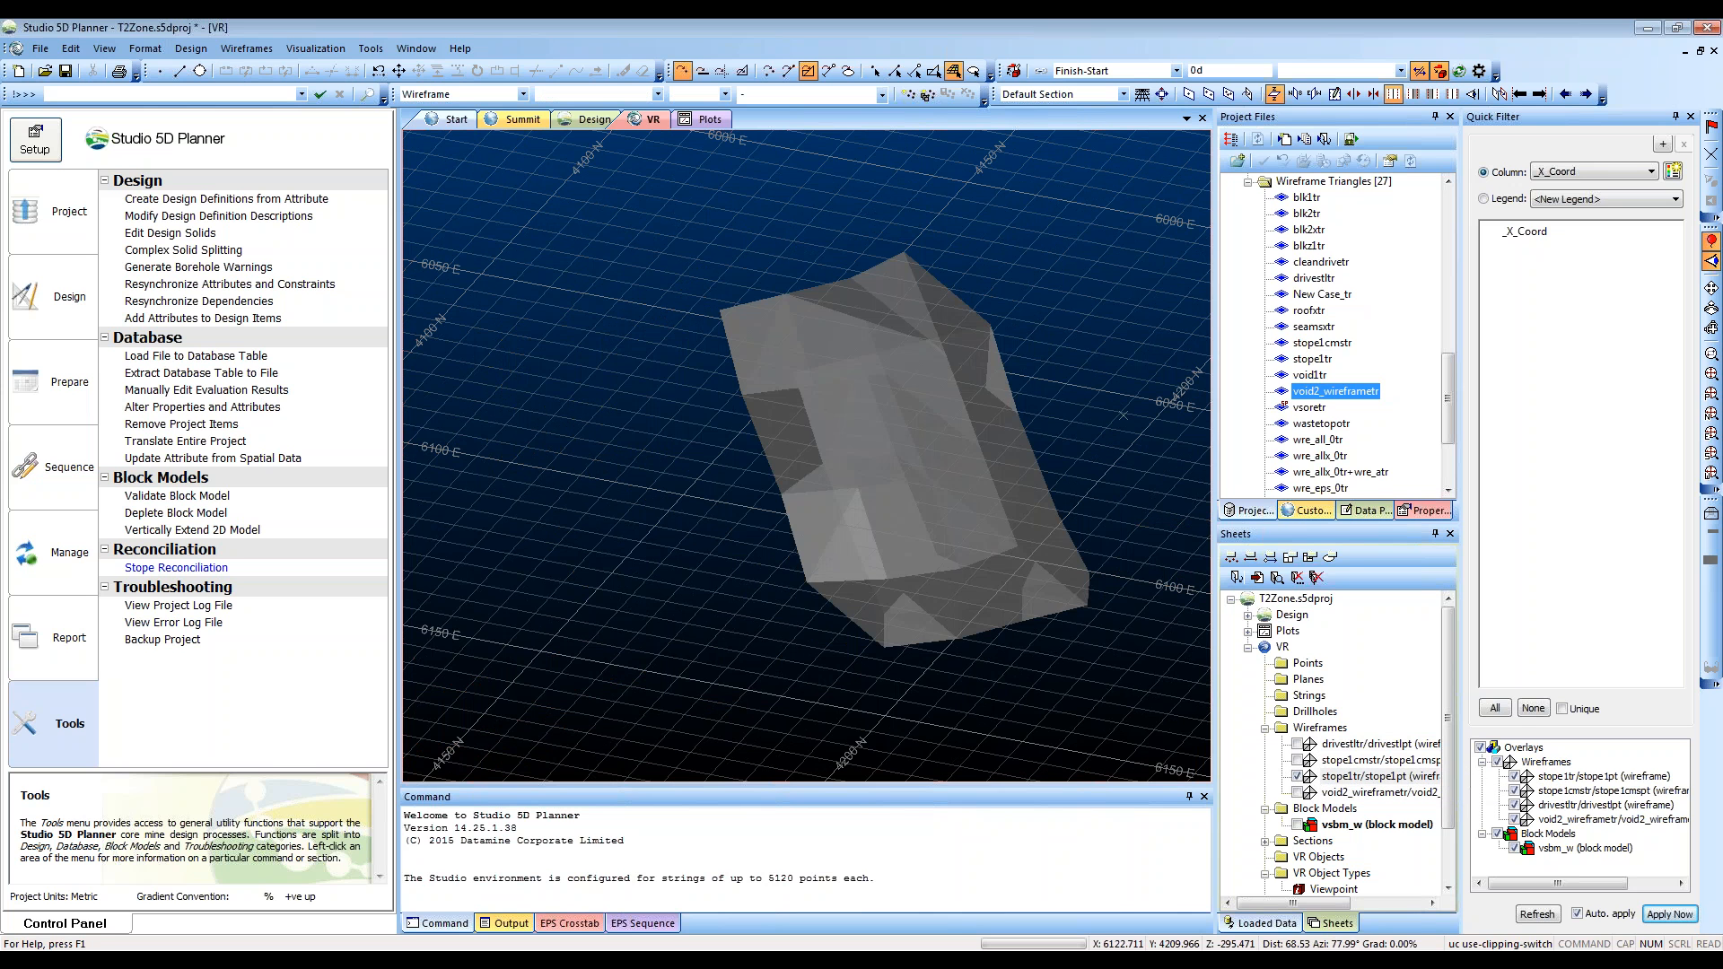
Set the stope1tr wireframe's opacity to its maximum and apply the change
{"action": "left_click_drag", "start_coordinate": [880, 539], "coordinate": [987, 521]}
{"action": "double_click", "coordinate": [946, 513]}
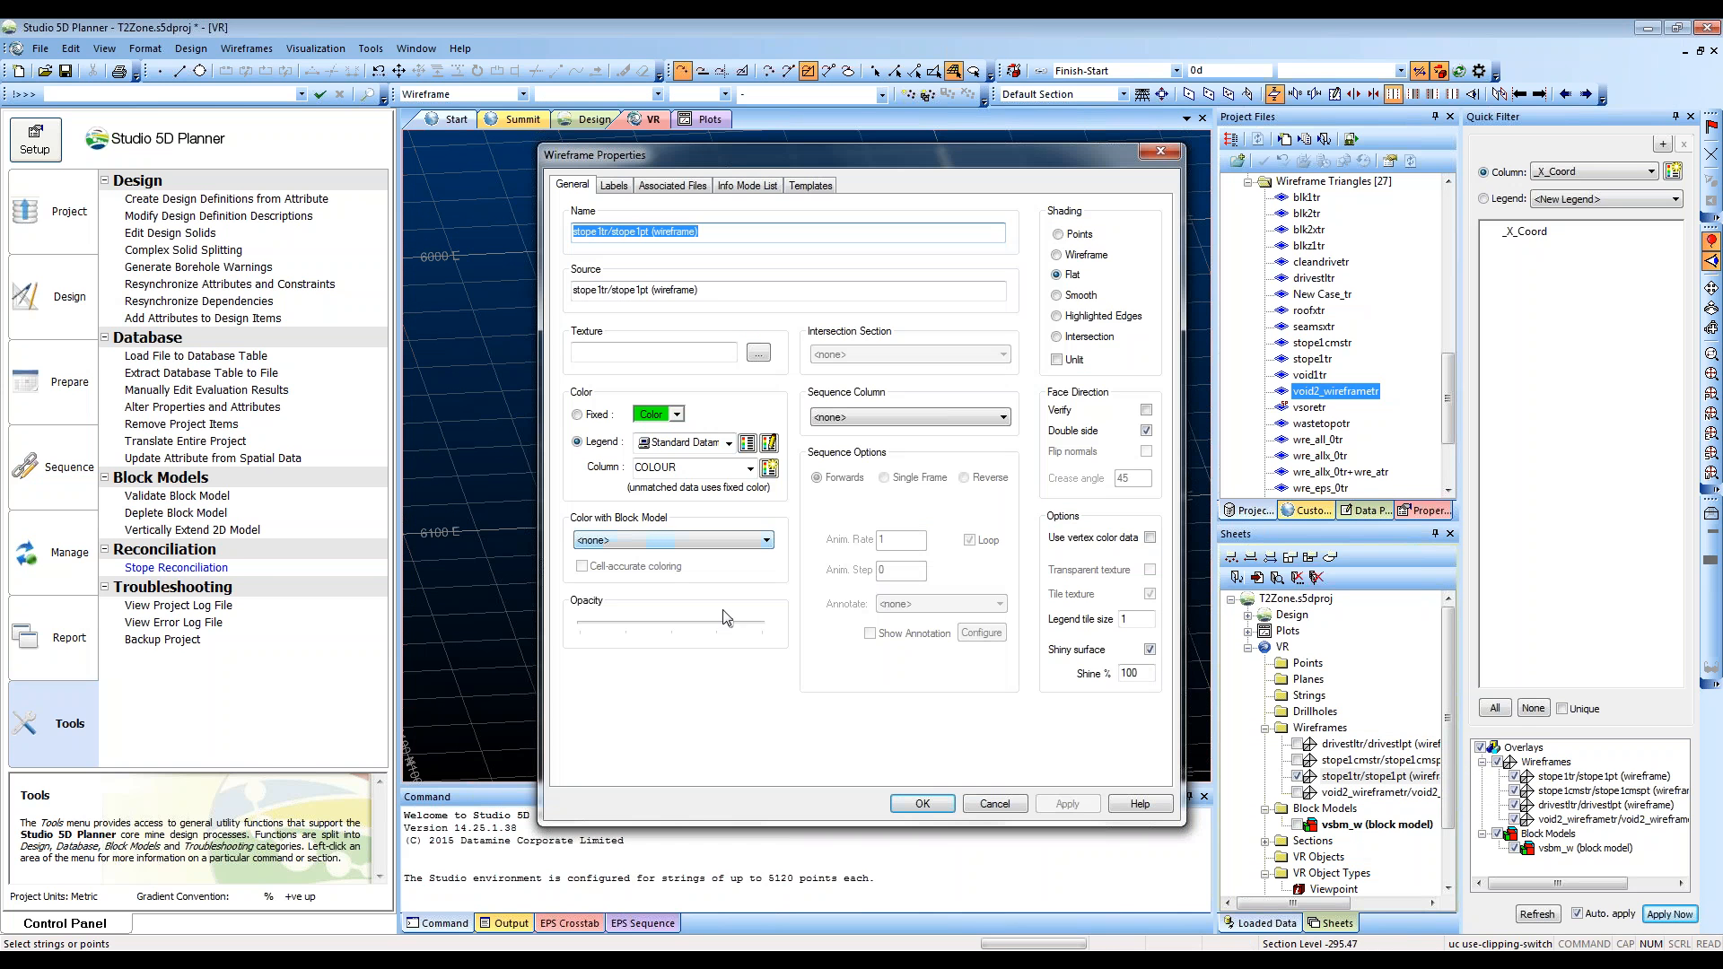
{"action": "left_click_drag", "start_coordinate": [730, 623], "coordinate": [762, 623]}
{"action": "left_click", "coordinate": [1067, 804]}
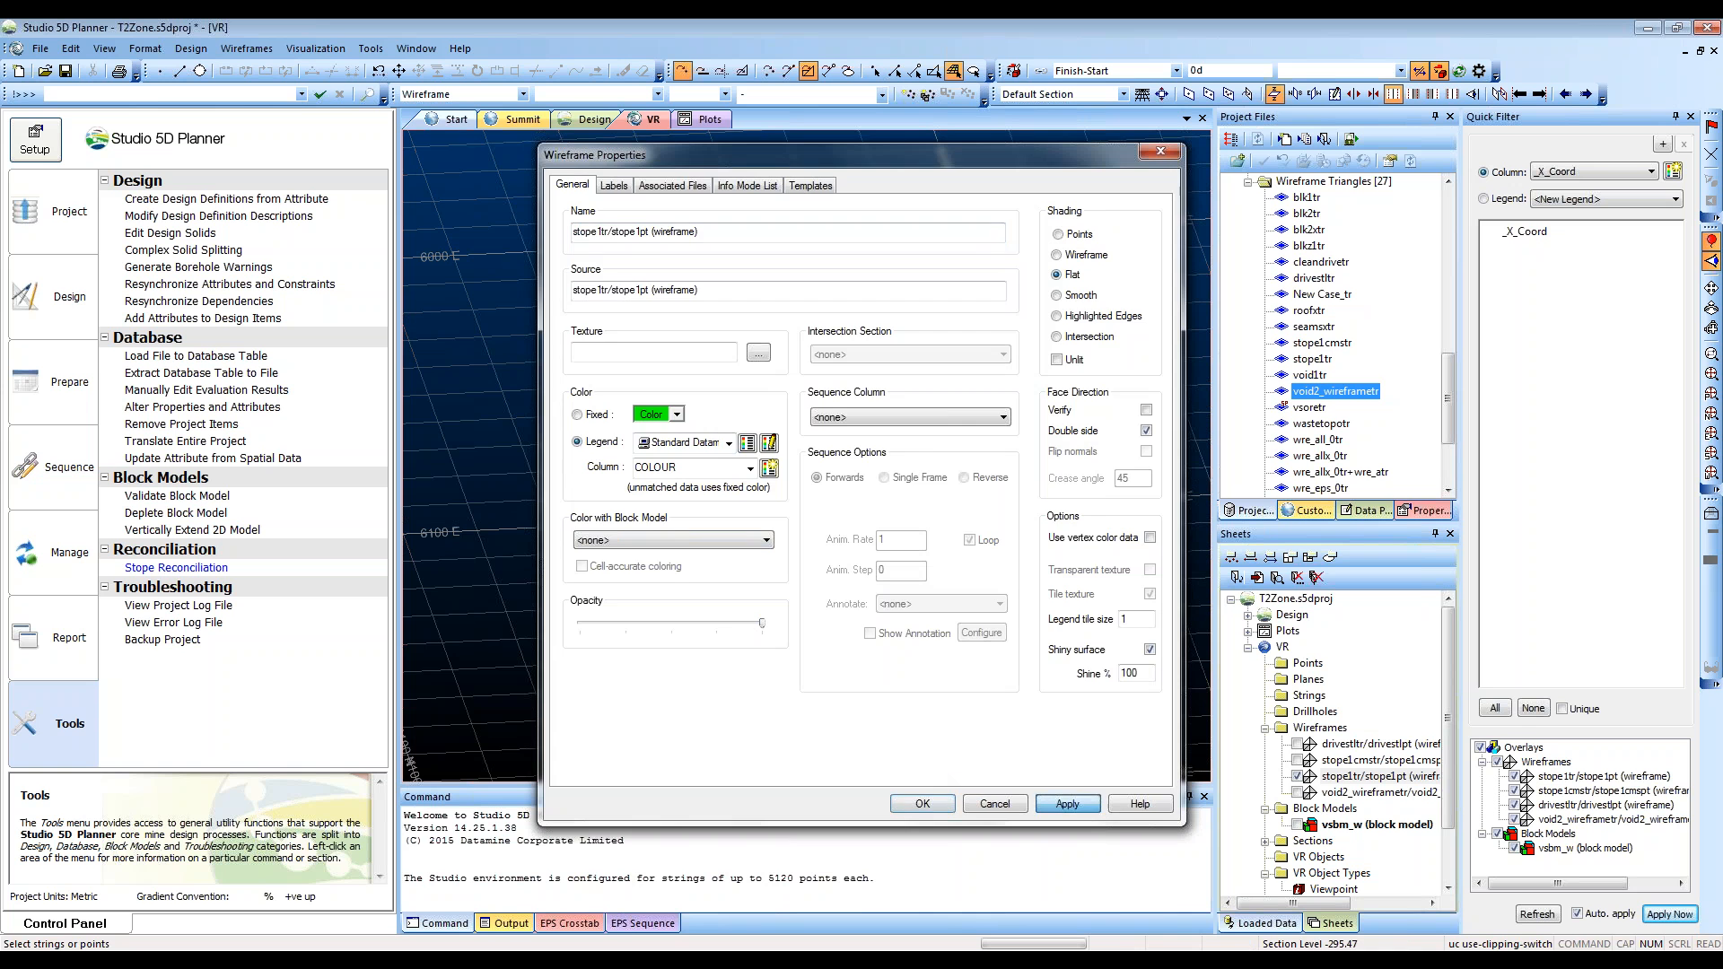
{"action": "left_click", "coordinate": [922, 803]}
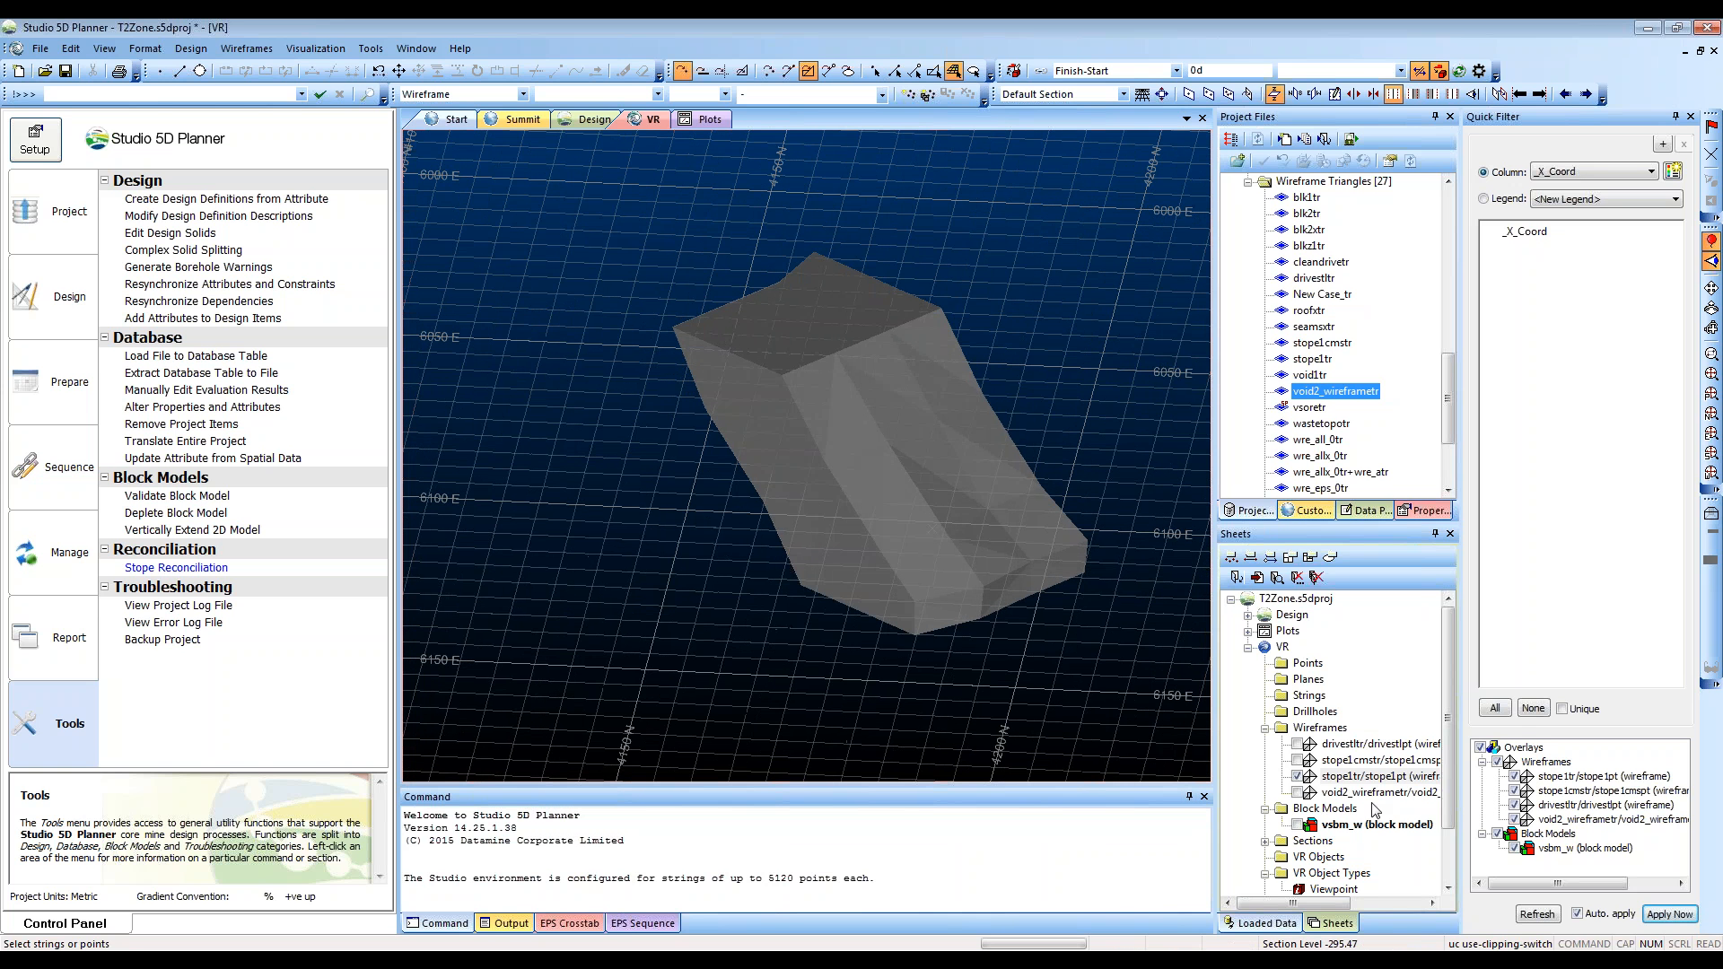
Display the stope1cmstr wireframe and reduce the opacity of stope1tr to make it semi-transparent
{"action": "left_click", "coordinate": [1296, 760]}
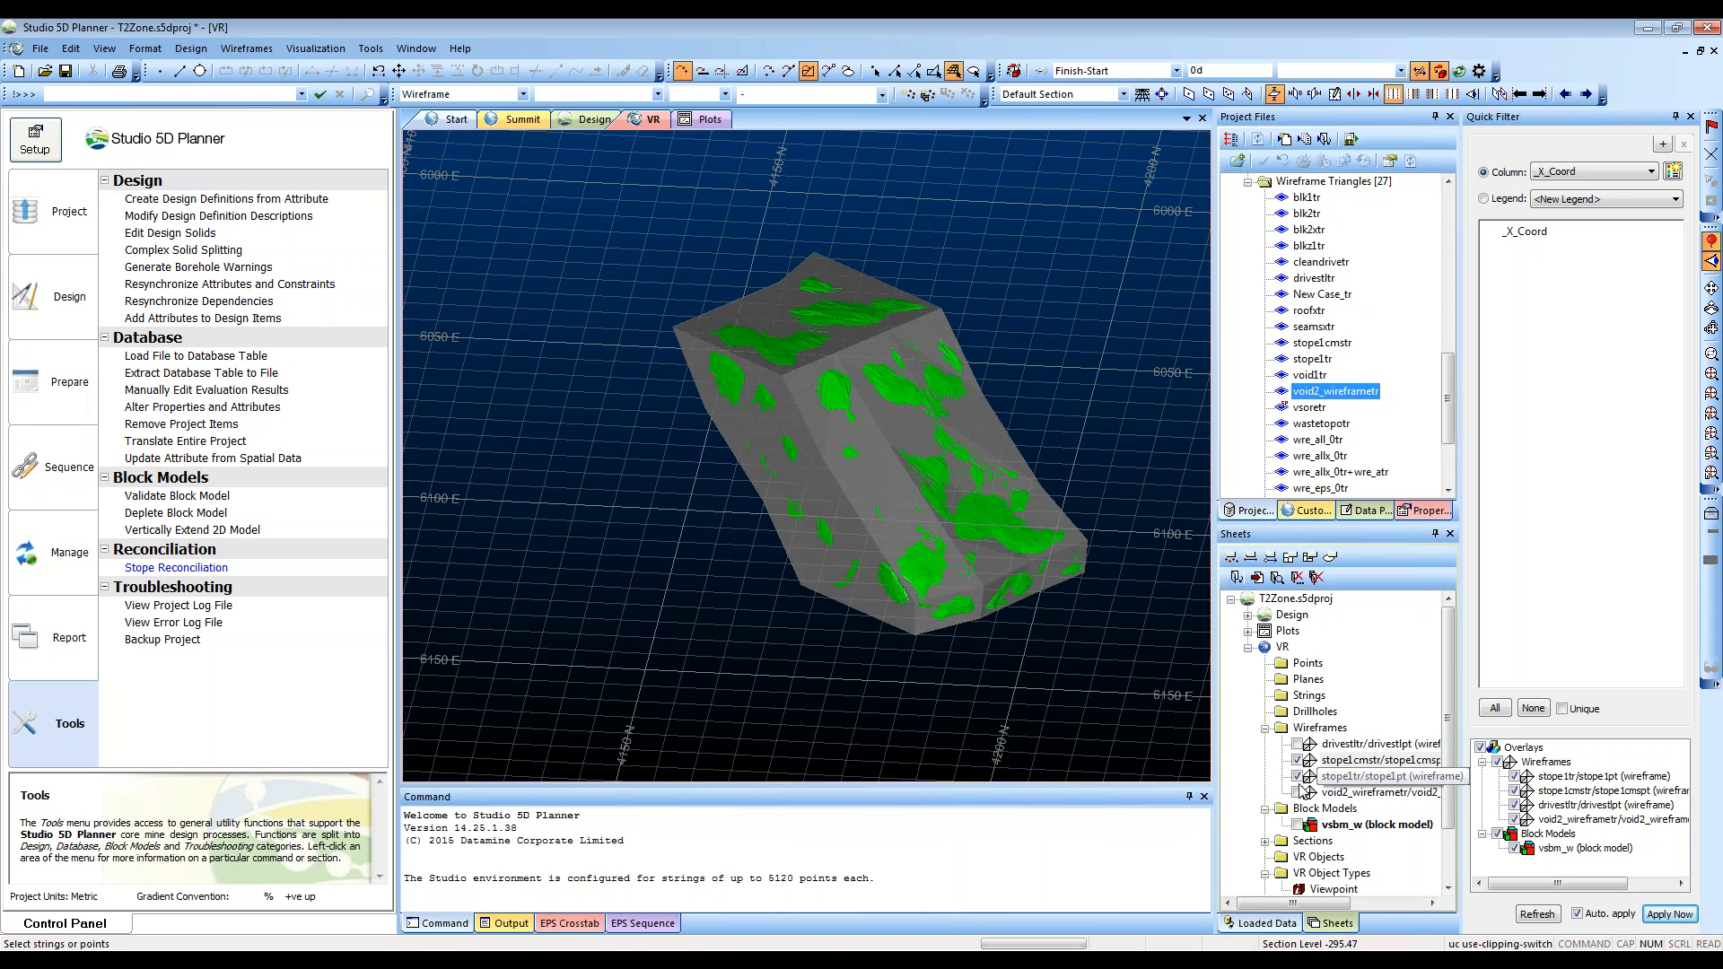
{"action": "double_click", "coordinate": [870, 482]}
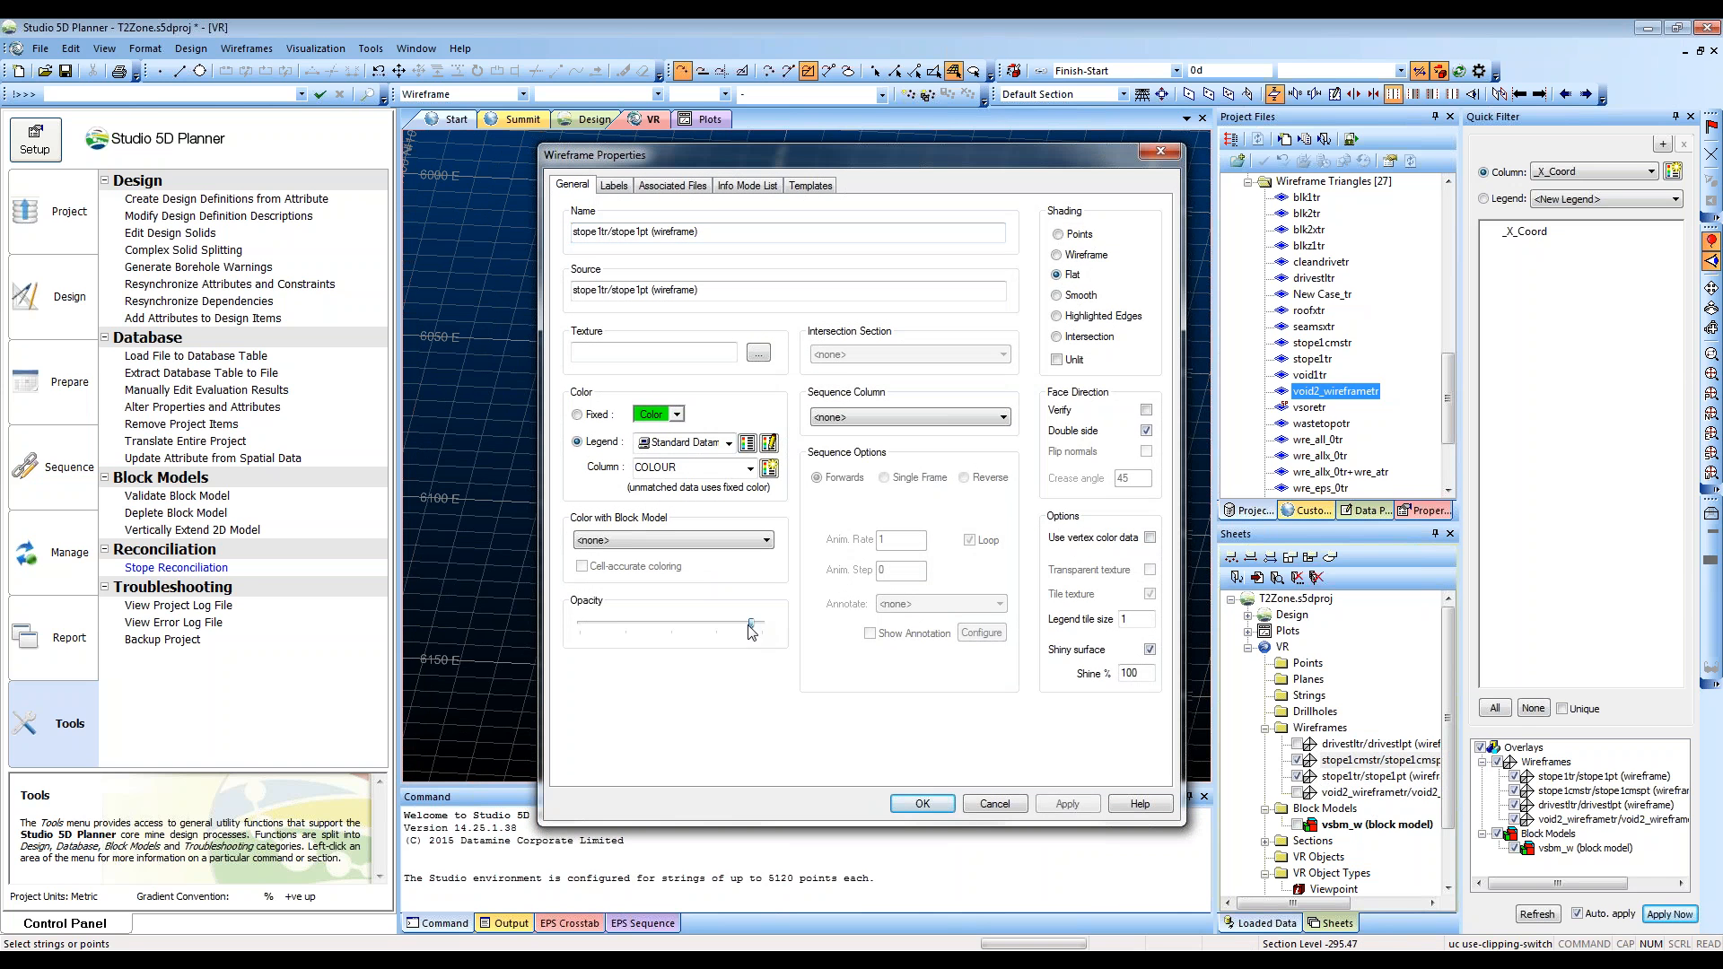
{"action": "left_click_drag", "start_coordinate": [753, 630], "coordinate": [735, 630]}
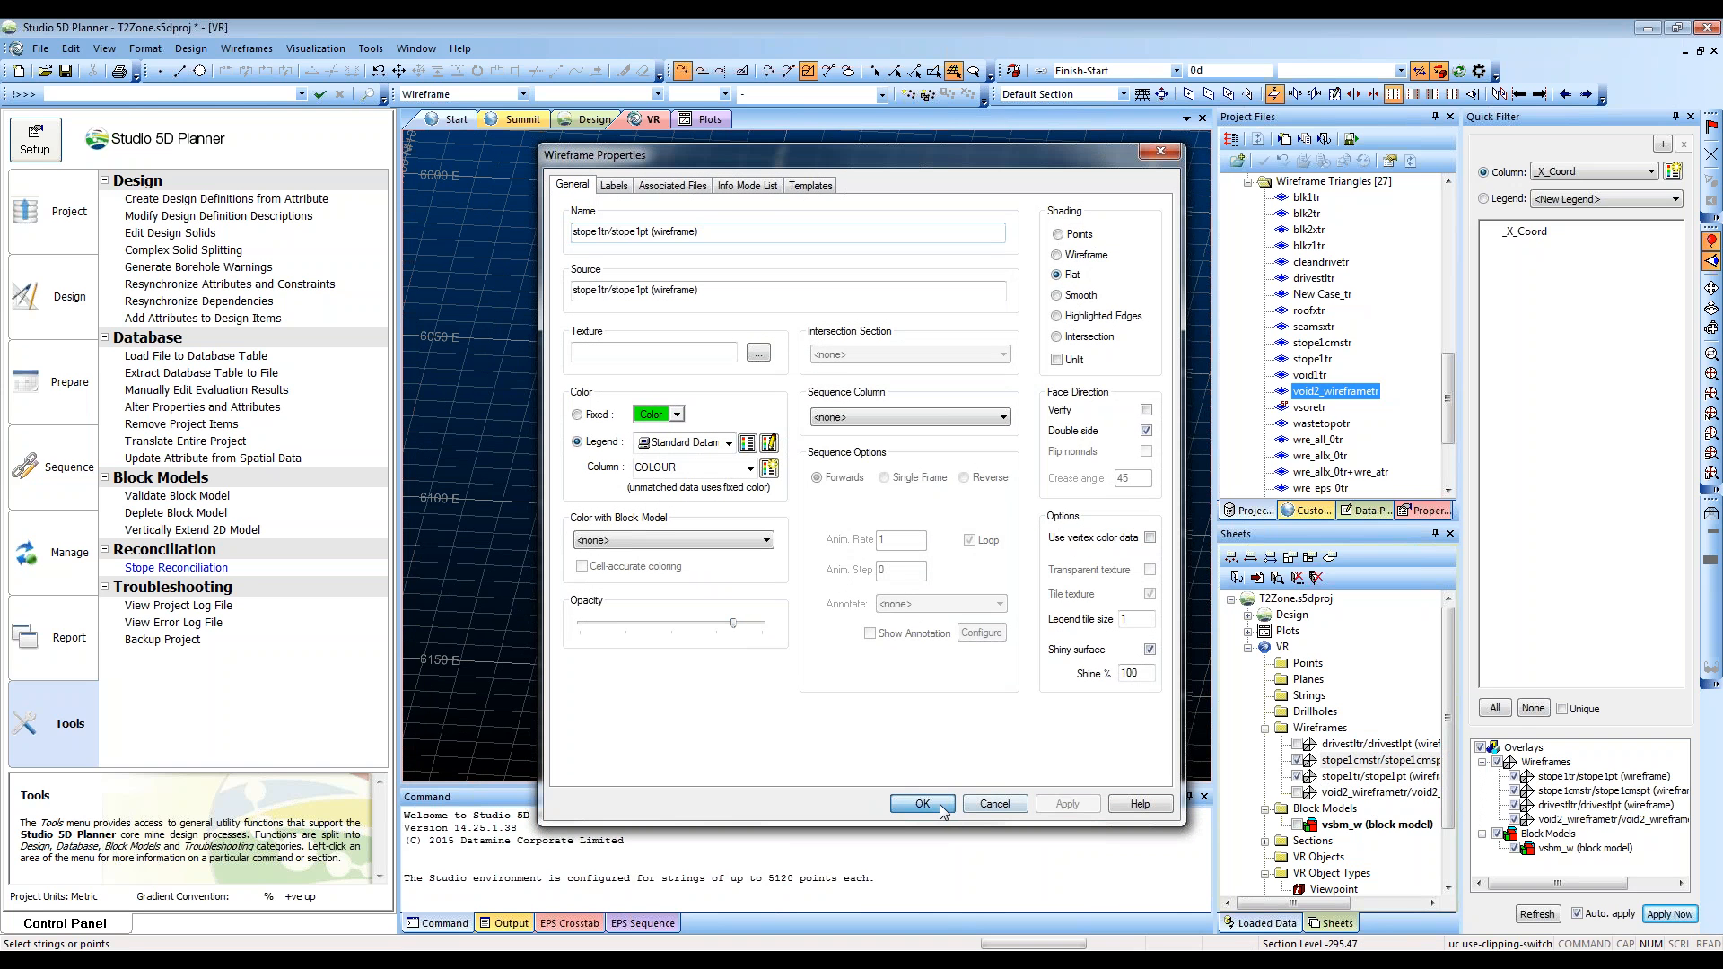
{"action": "left_click", "coordinate": [923, 804]}
Display the void2_wireframetr wireframe alongside the design and CMS stopes
{"action": "left_click_drag", "start_coordinate": [983, 585], "coordinate": [1032, 594]}
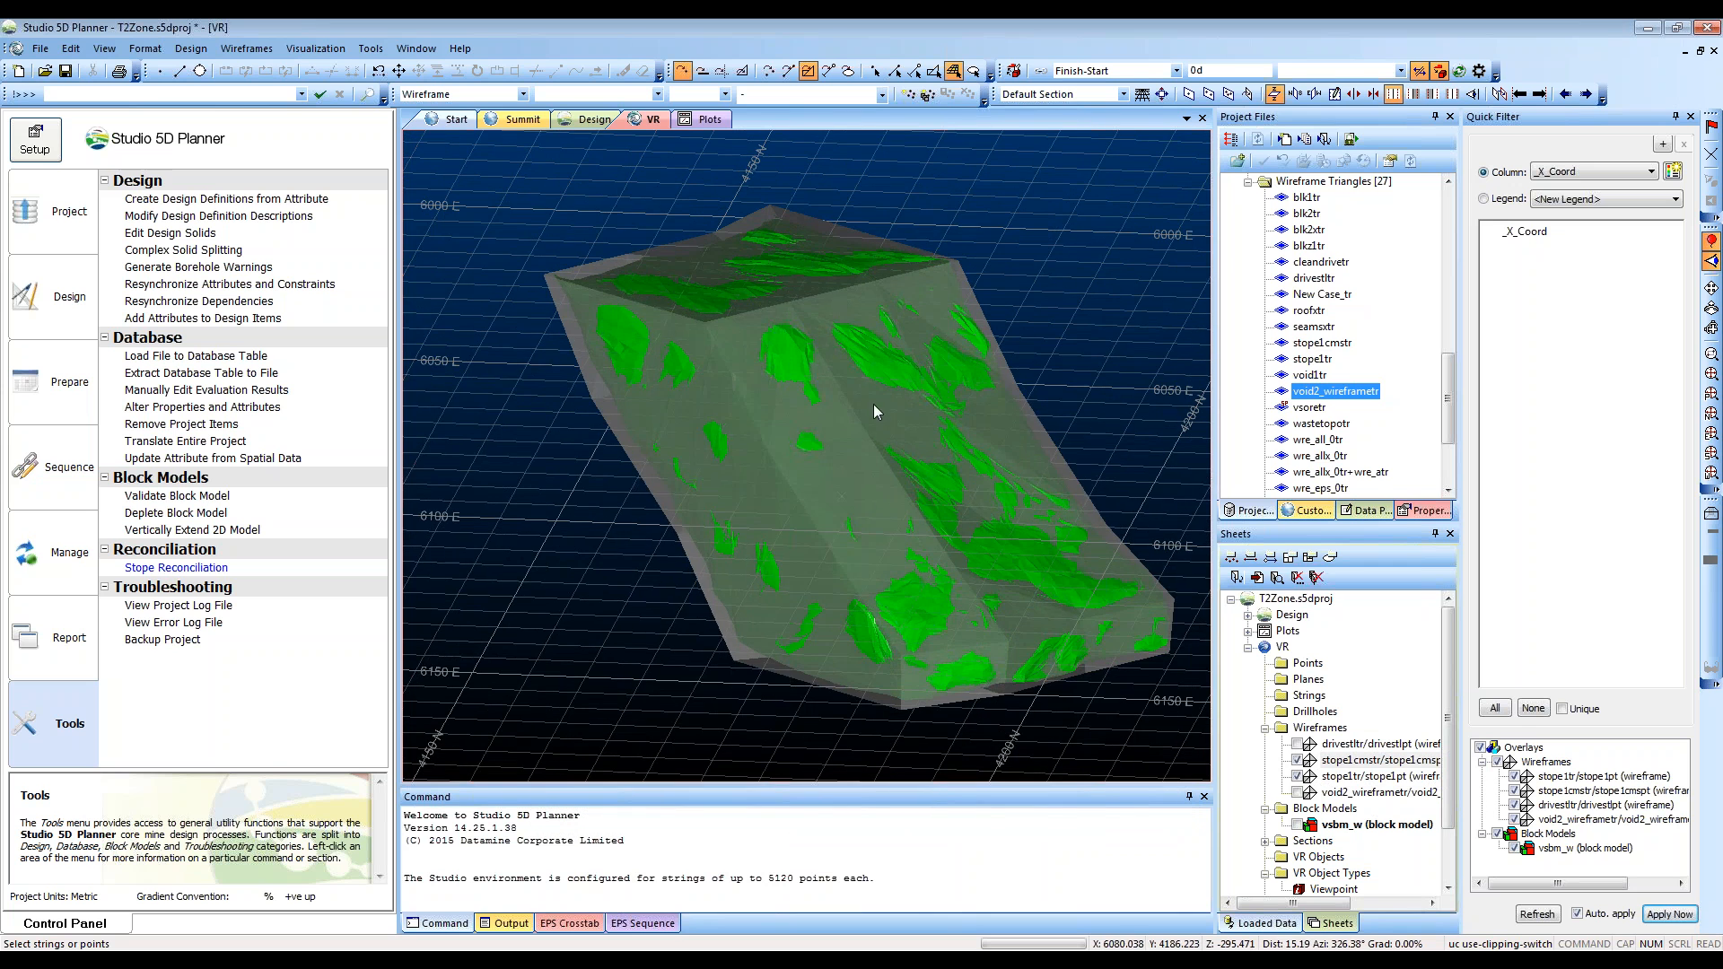
{"action": "left_click_drag", "start_coordinate": [870, 470], "coordinate": [728, 563]}
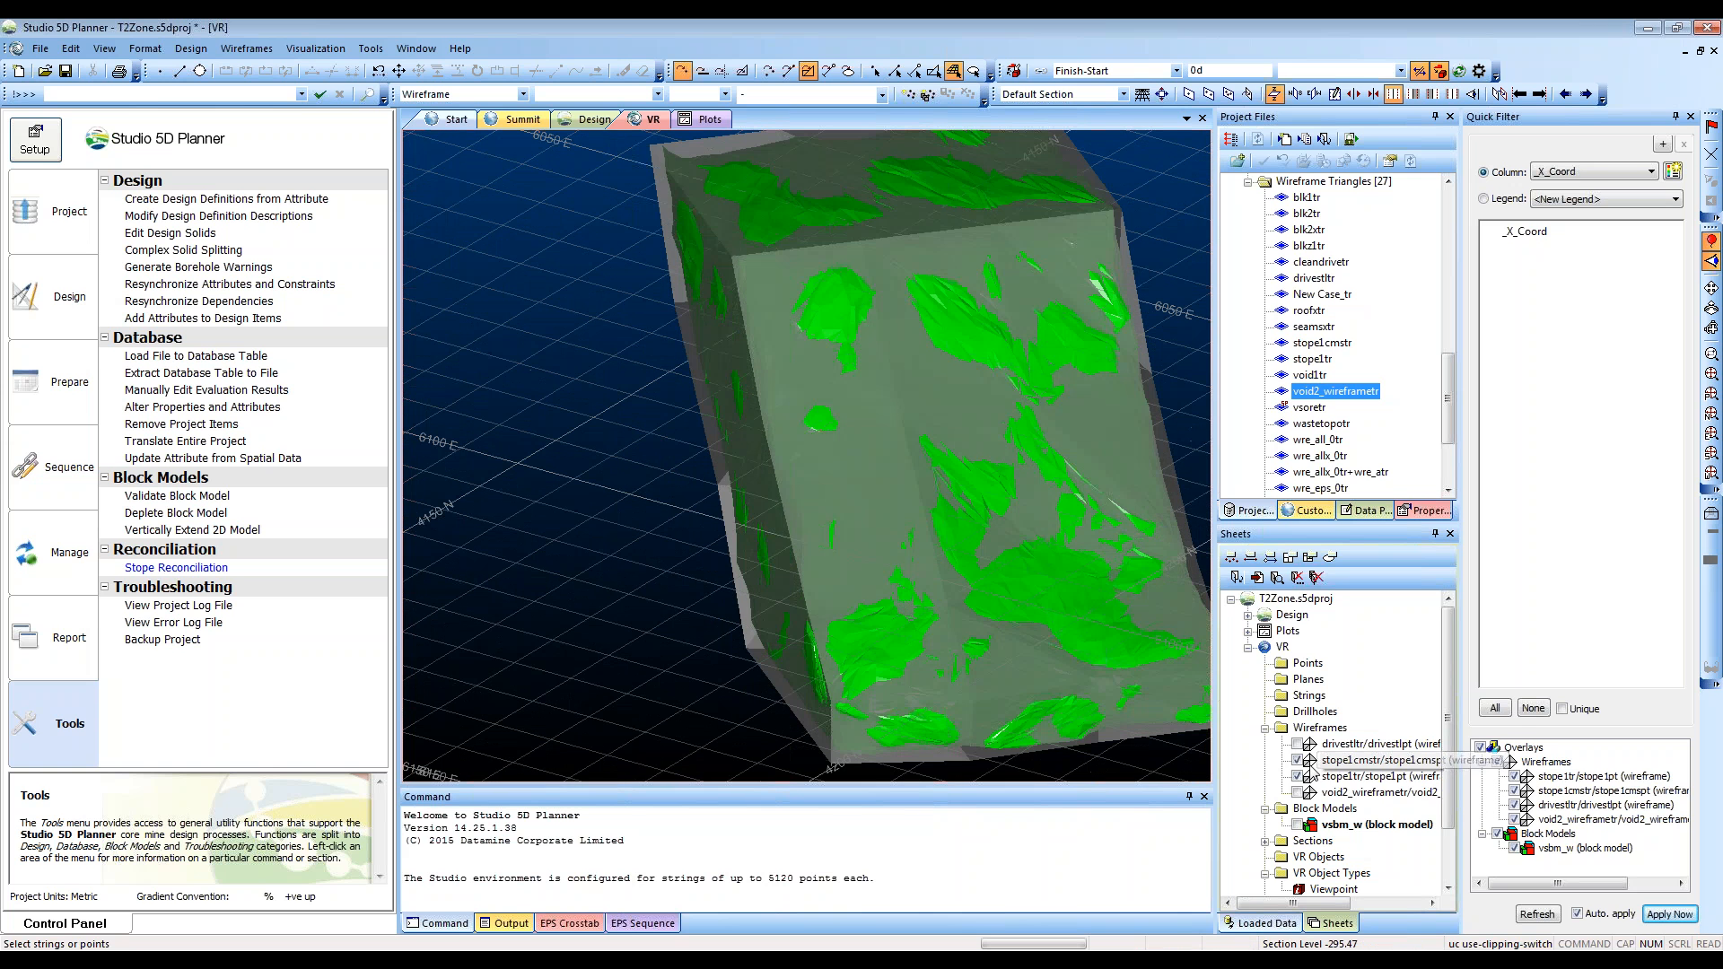
{"action": "left_click", "coordinate": [1298, 792]}
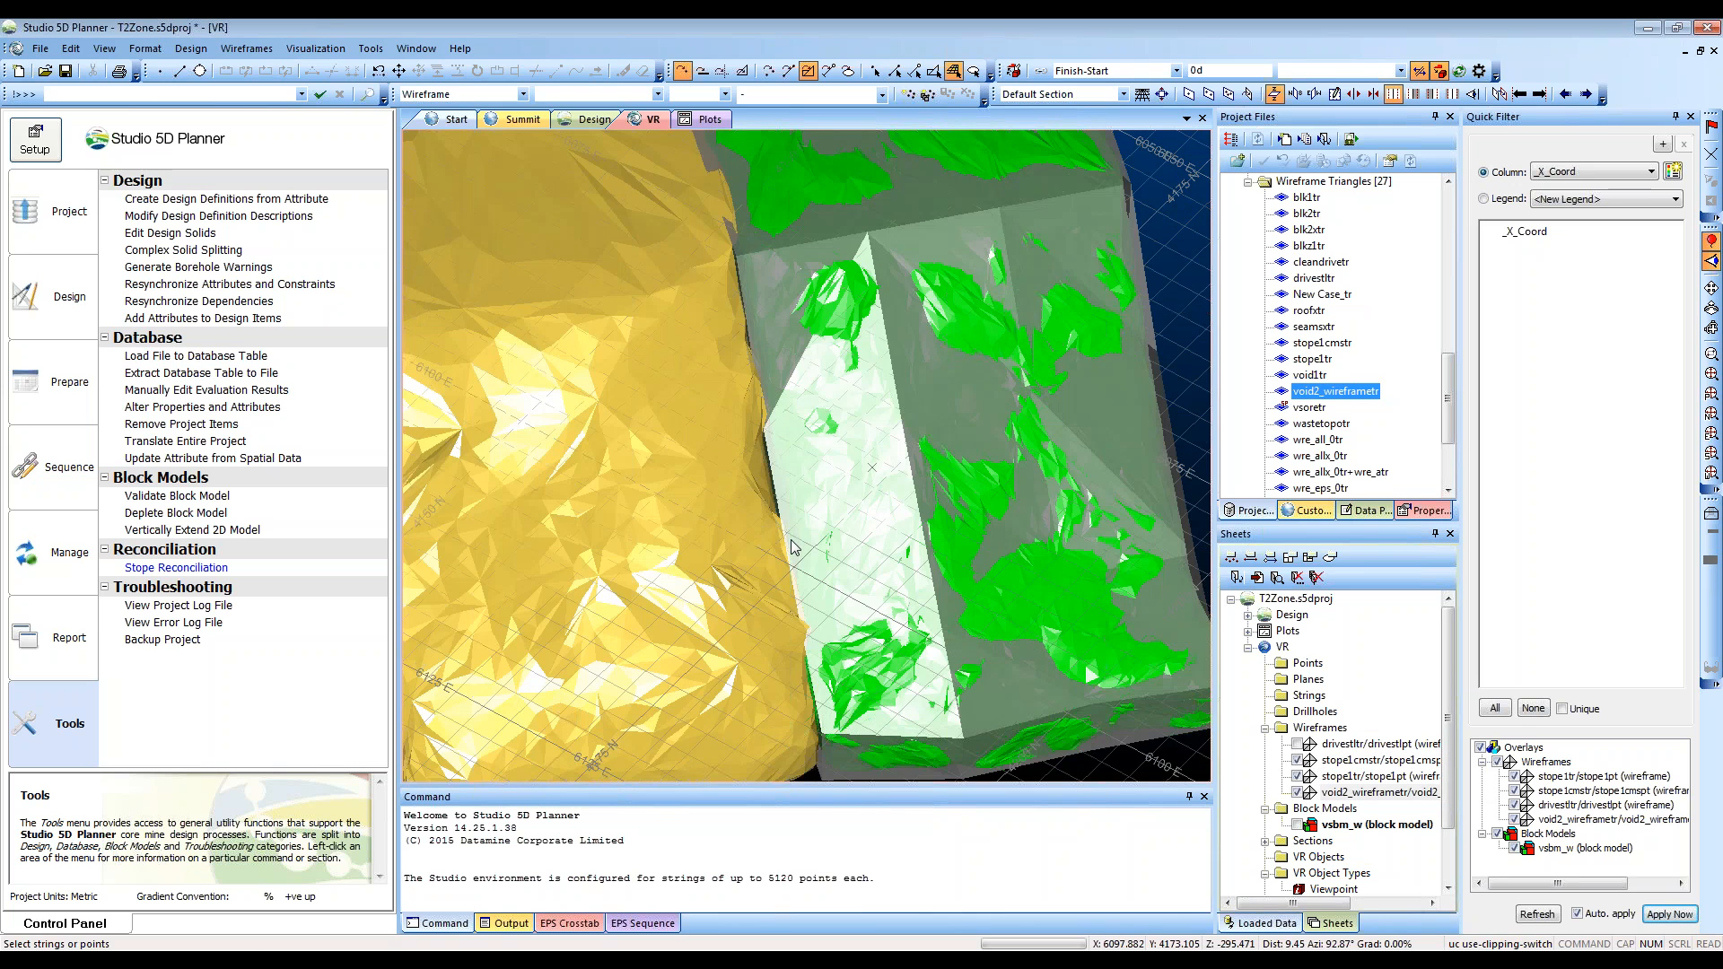
Clip the view through the stope and void wireframes to examine their contact, and restore the unclipped display
{"action": "key", "text": "u"}
{"action": "key", "text": "c"}
{"action": "left_click_drag", "start_coordinate": [791, 548], "coordinate": [771, 305]}
{"action": "left_click_drag", "start_coordinate": [761, 460], "coordinate": [821, 466]}
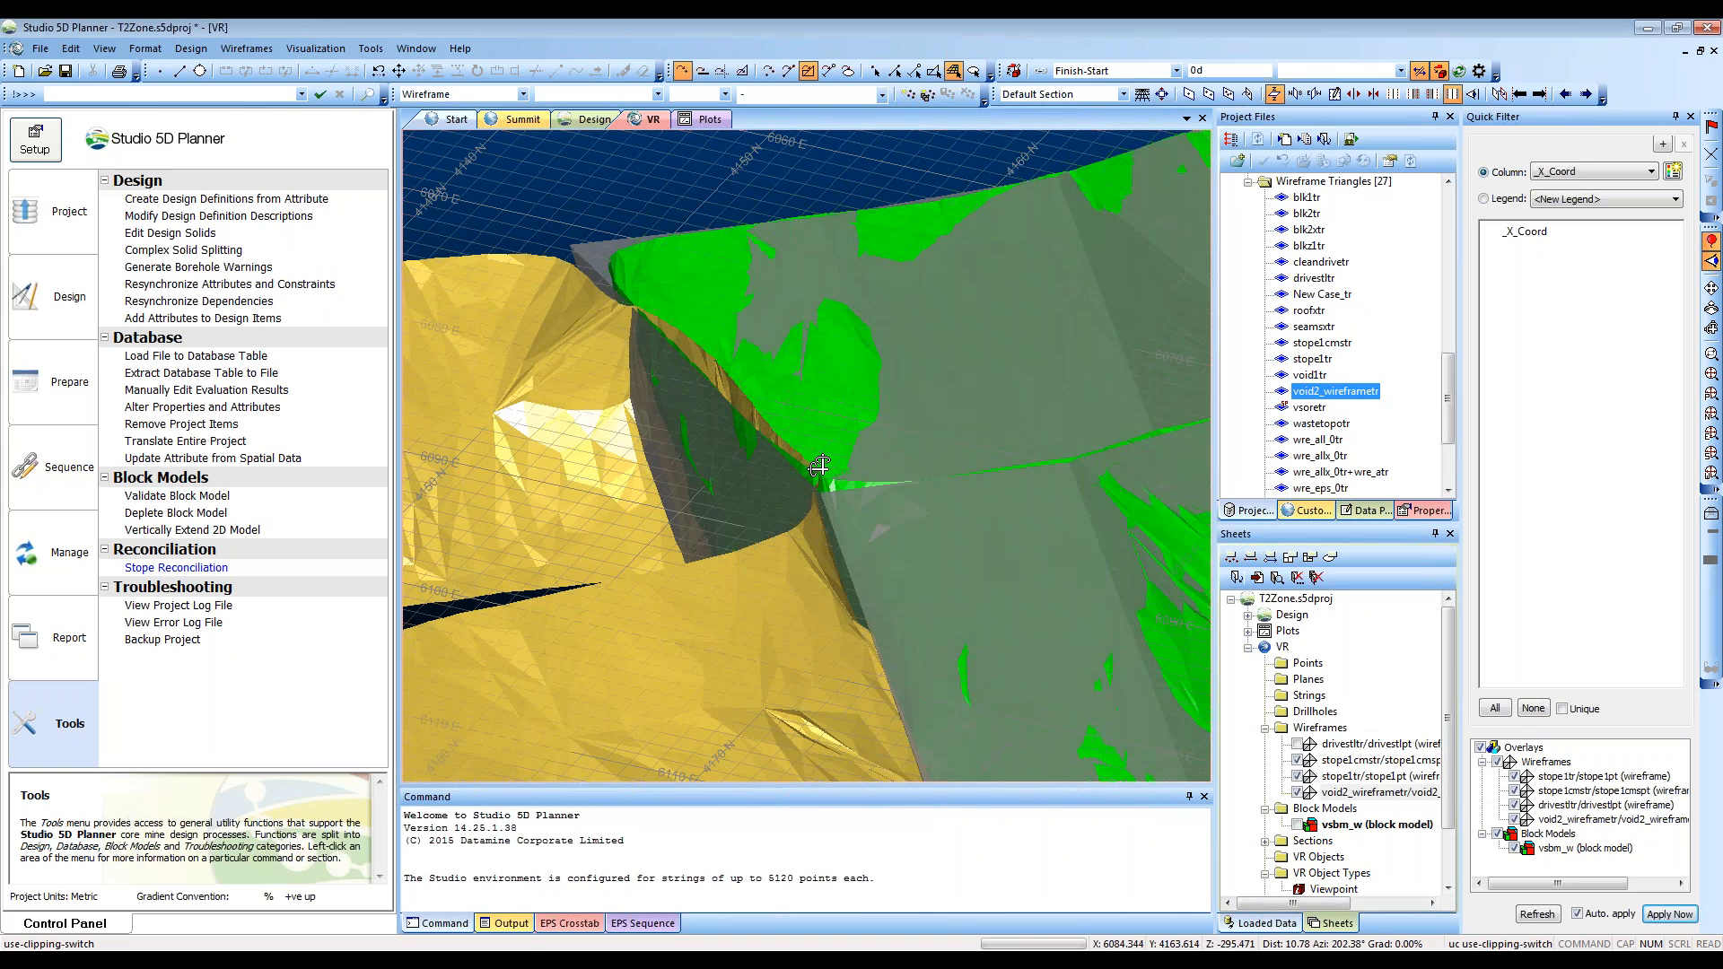
{"action": "scroll", "coordinate": [838, 348], "scroll_direction": "down", "scroll_amount": 5}
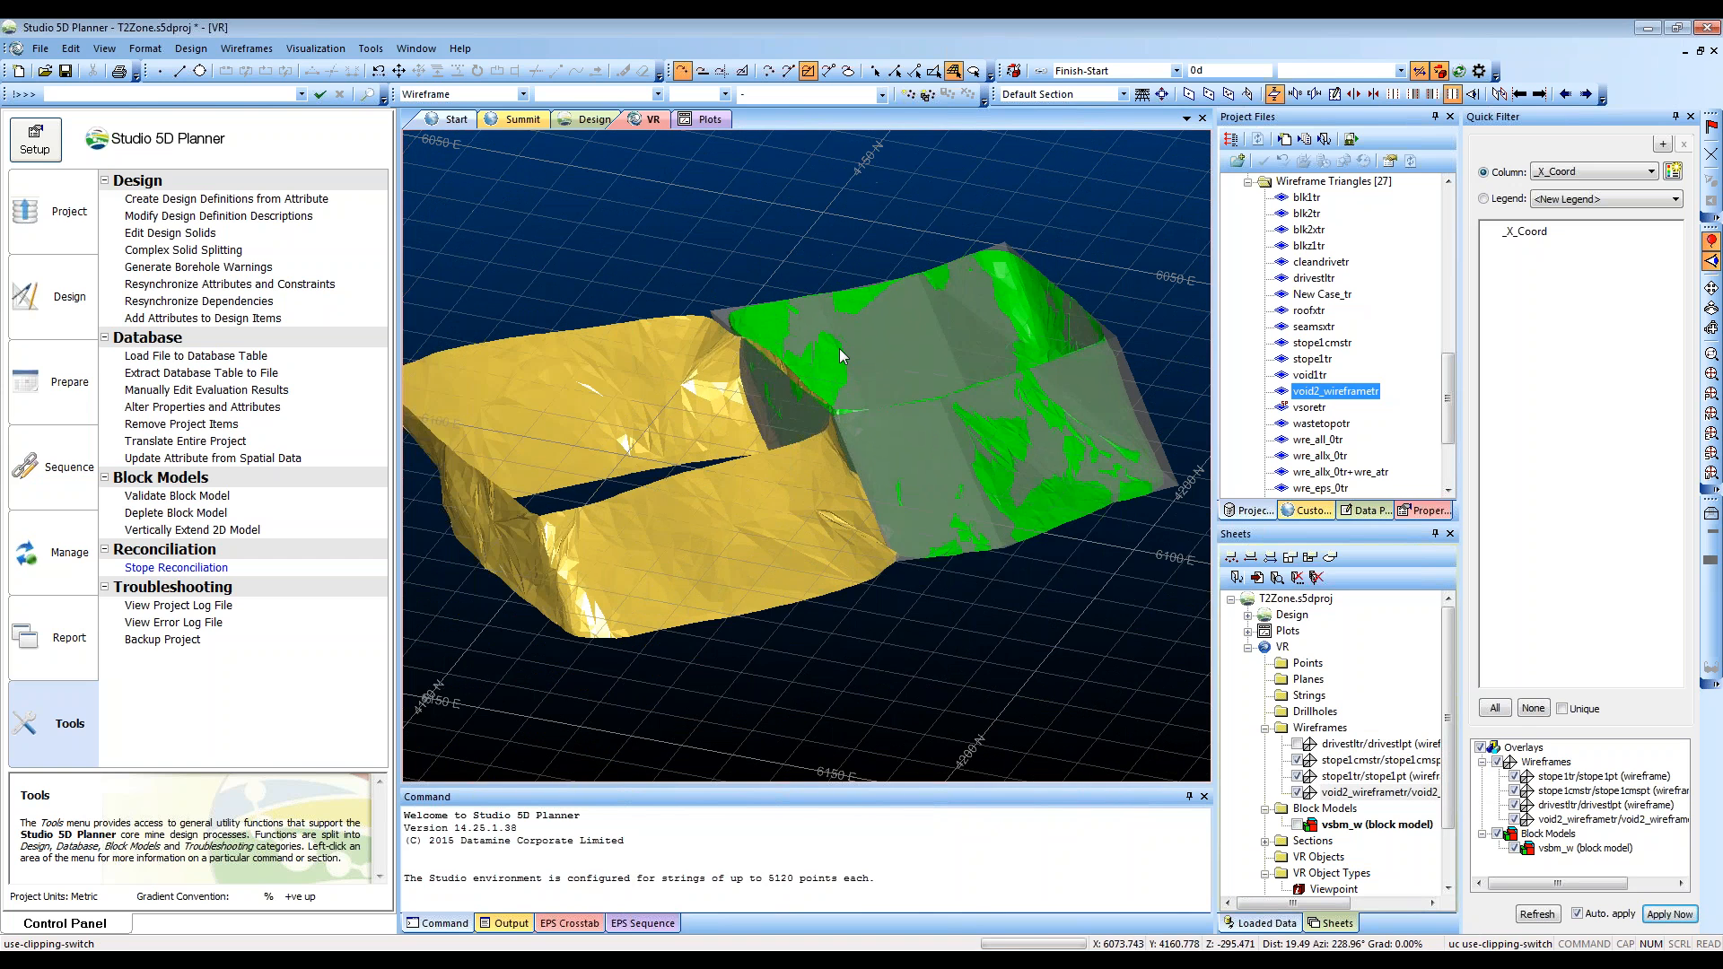
{"action": "scroll", "coordinate": [838, 348], "scroll_direction": "up", "scroll_amount": 5}
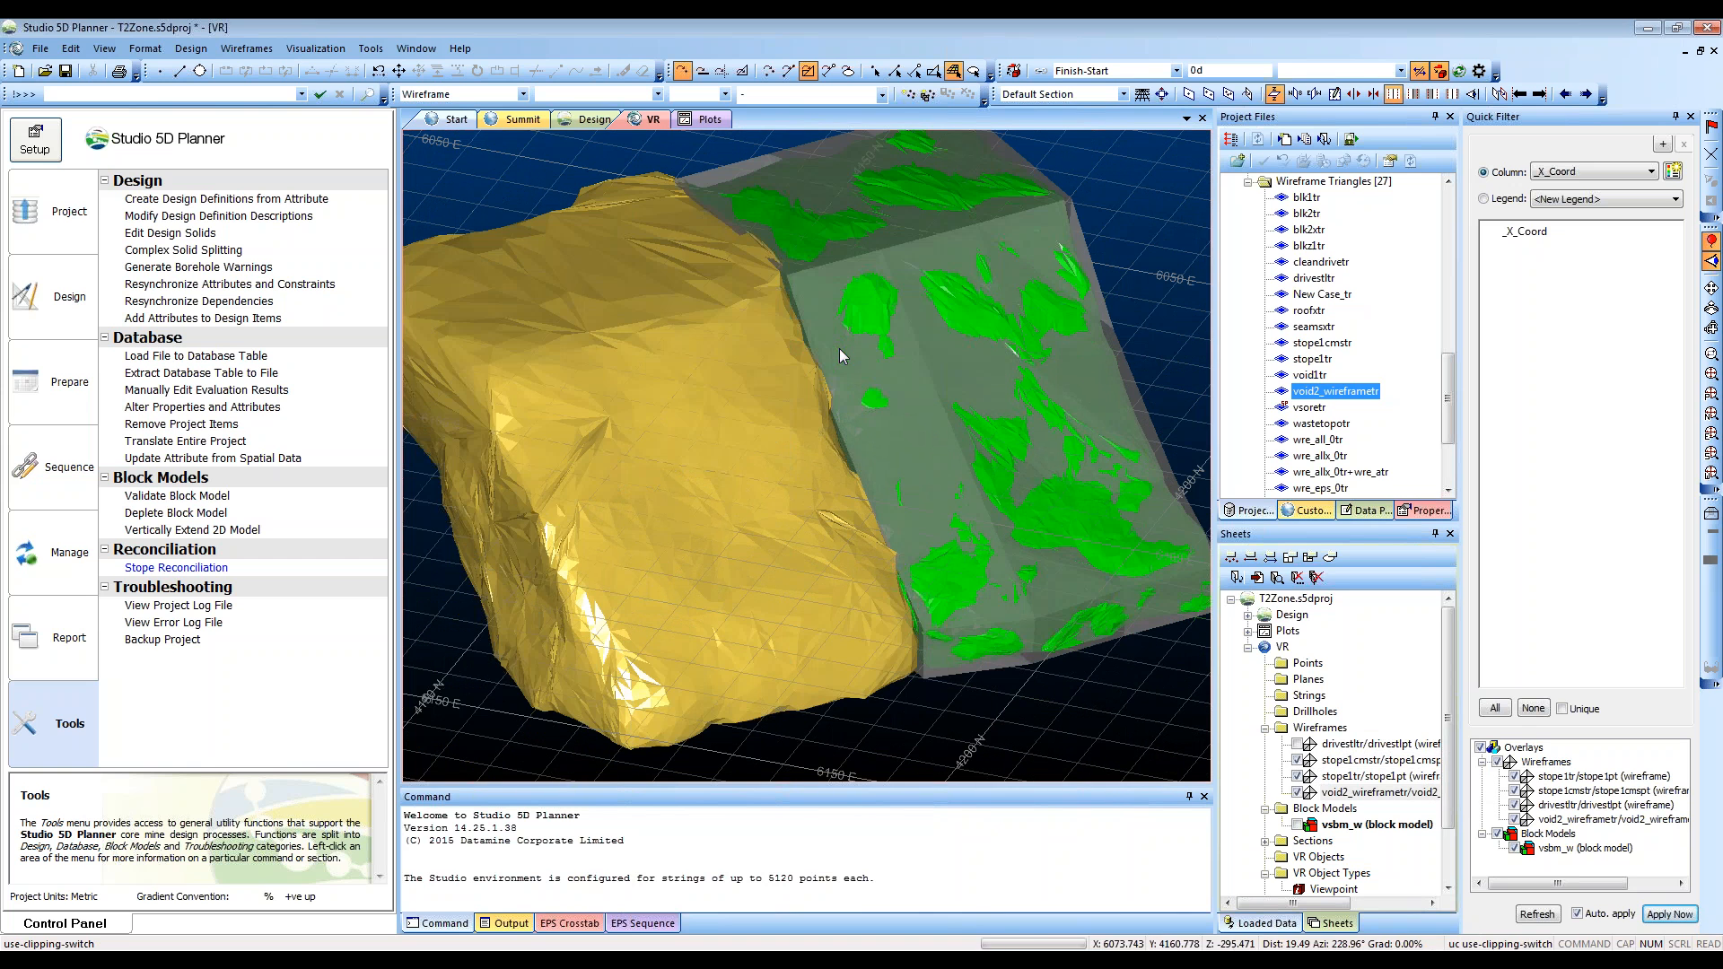
Display the drivestltr development wireframe together with the stopes and void
{"action": "left_click", "coordinate": [1297, 744]}
{"action": "left_click_drag", "start_coordinate": [906, 515], "coordinate": [874, 632]}
{"action": "scroll", "coordinate": [874, 631], "scroll_direction": "up", "scroll_amount": 3}
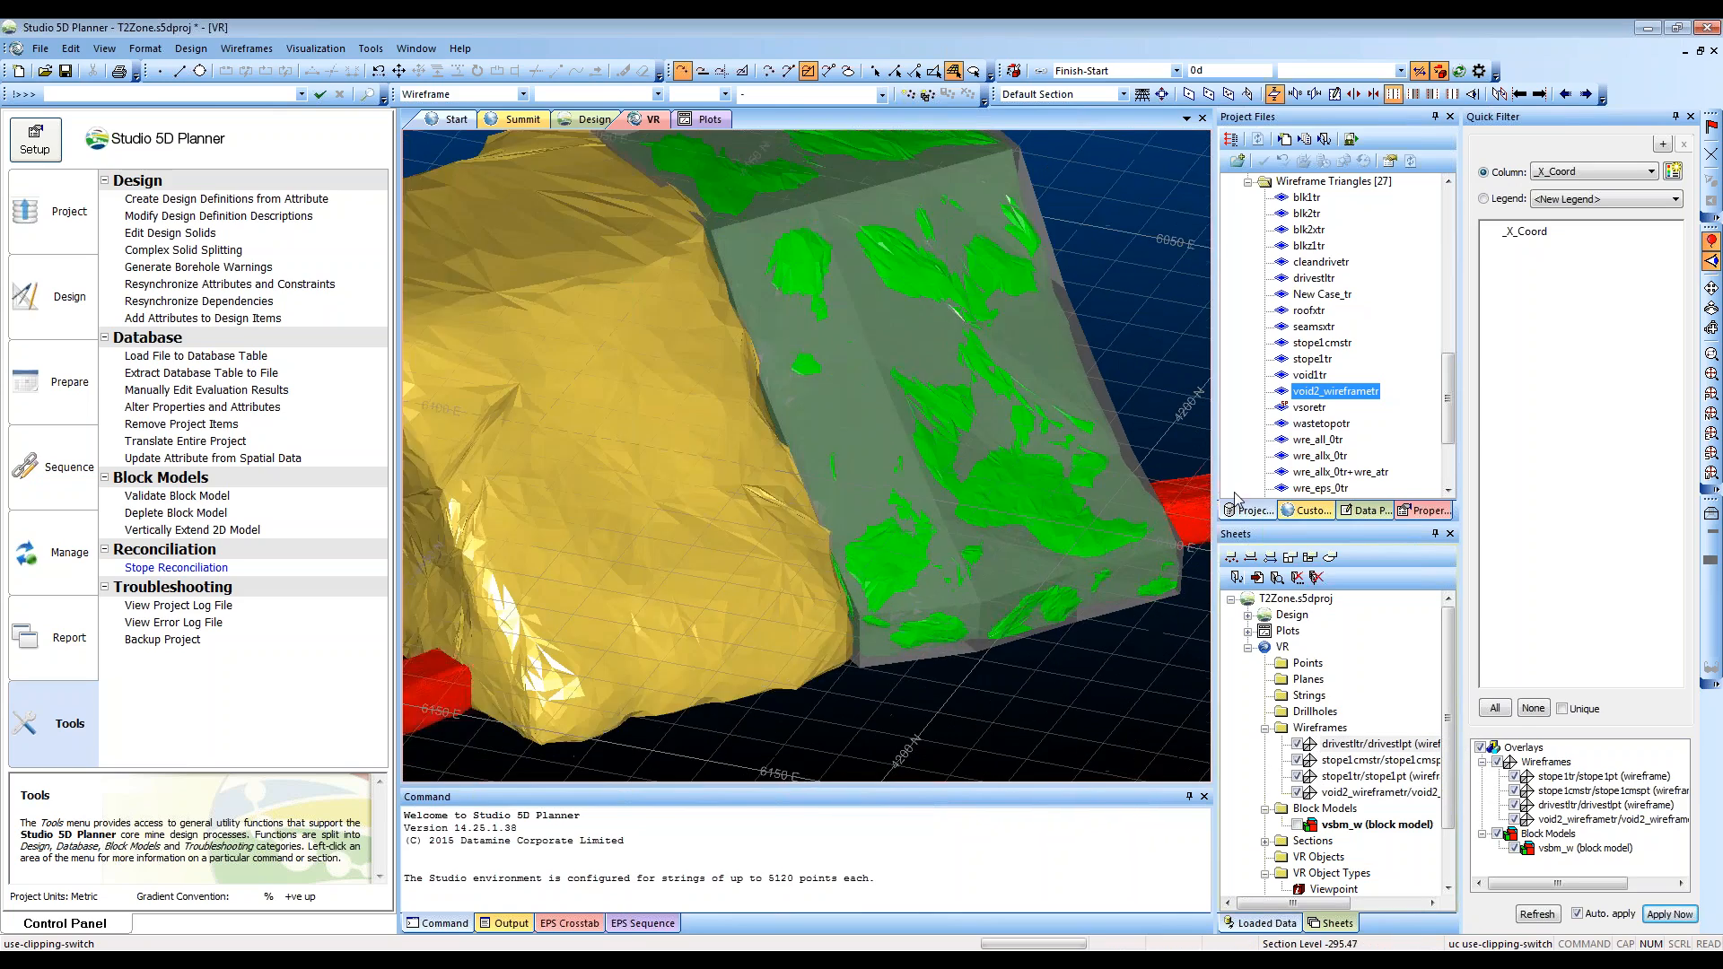
{"action": "left_click_drag", "start_coordinate": [689, 535], "coordinate": [777, 490]}
{"action": "scroll", "coordinate": [1139, 474], "scroll_direction": "down", "scroll_amount": 5}
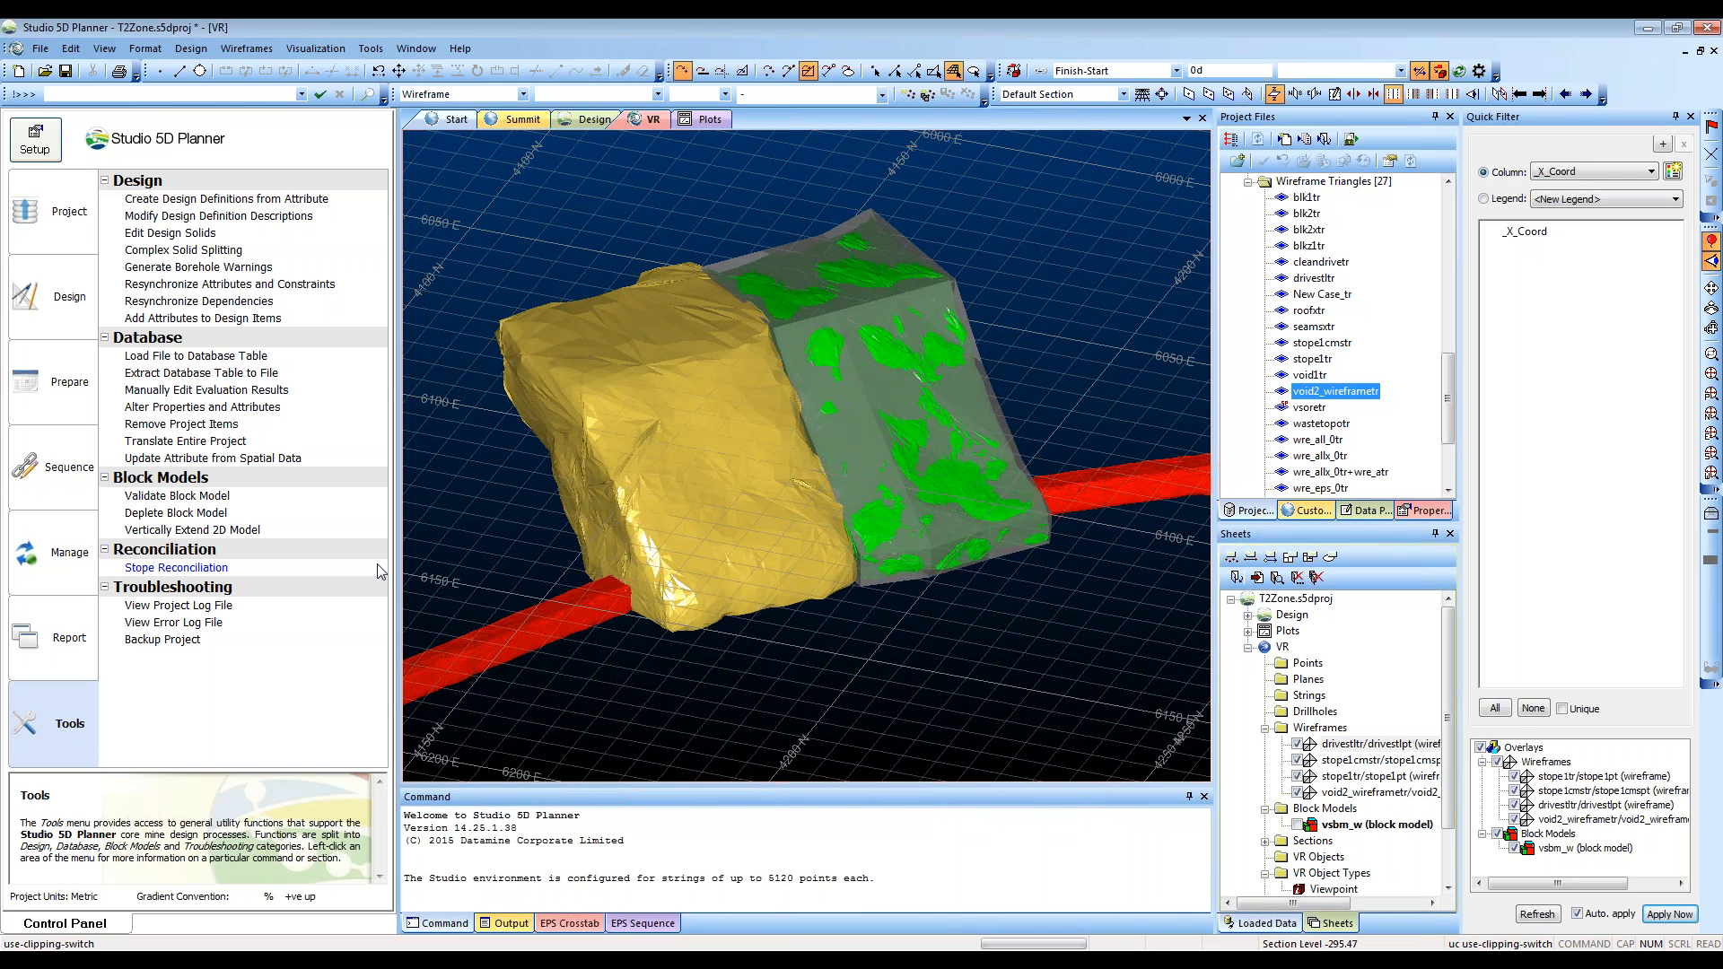
Start the Stope Reconciliation wizard
{"action": "left_click", "coordinate": [203, 571]}
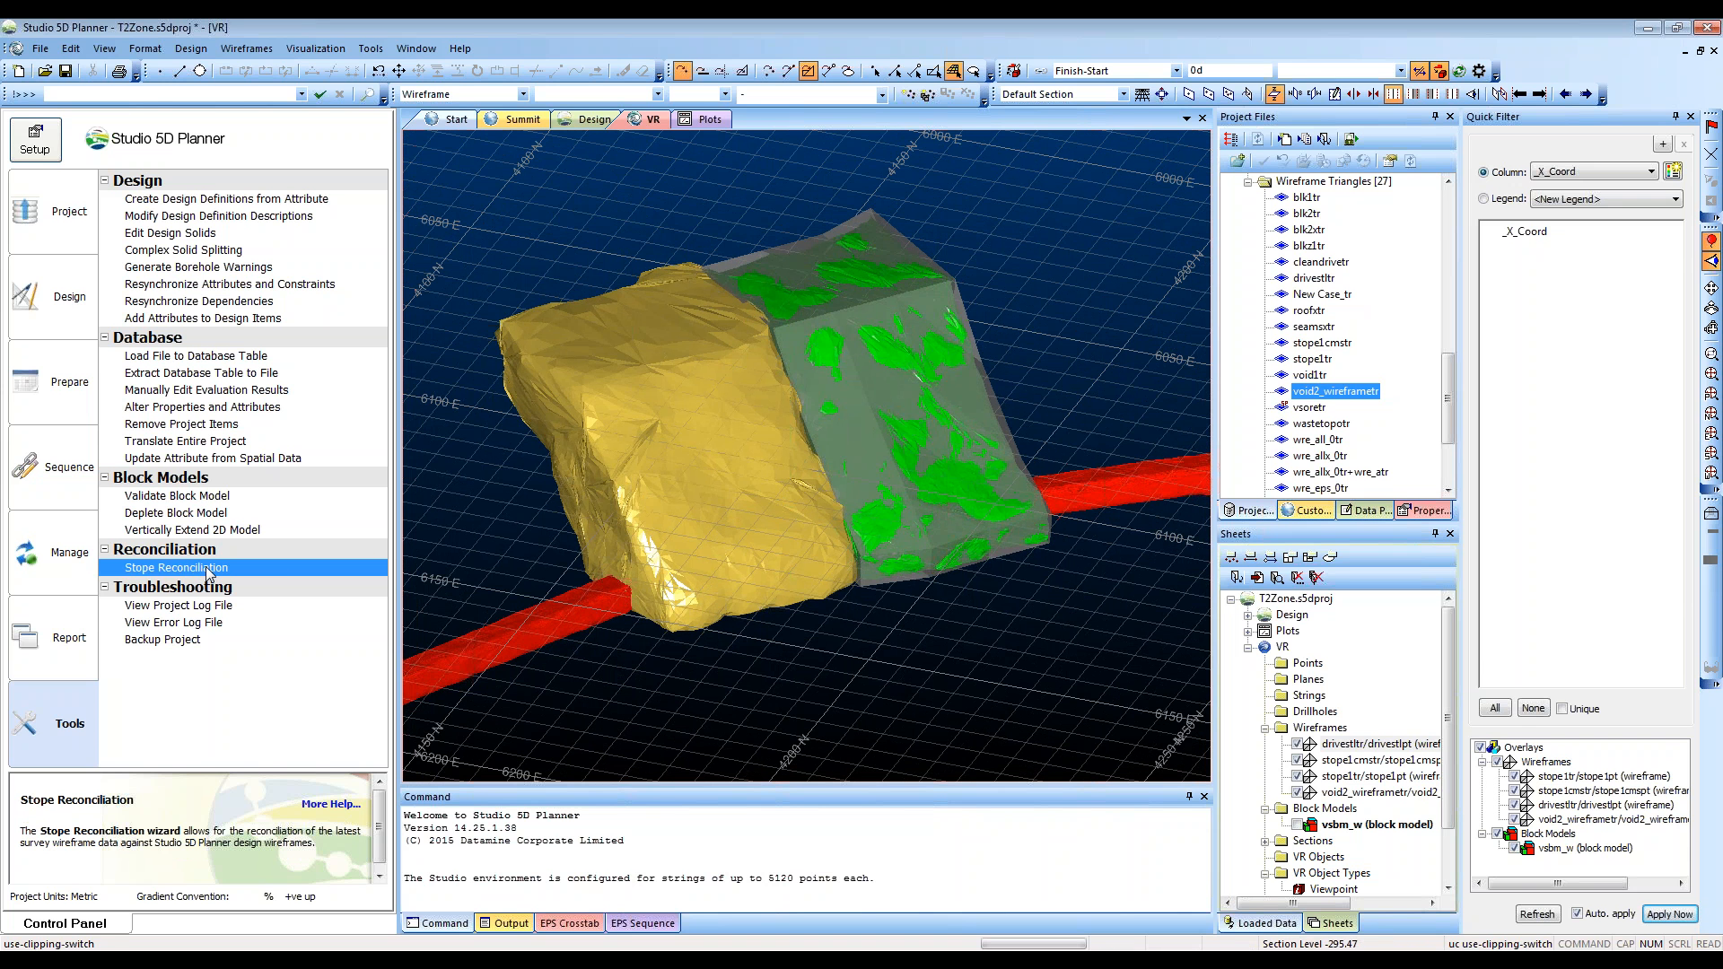
{"action": "left_click", "coordinate": [193, 517]}
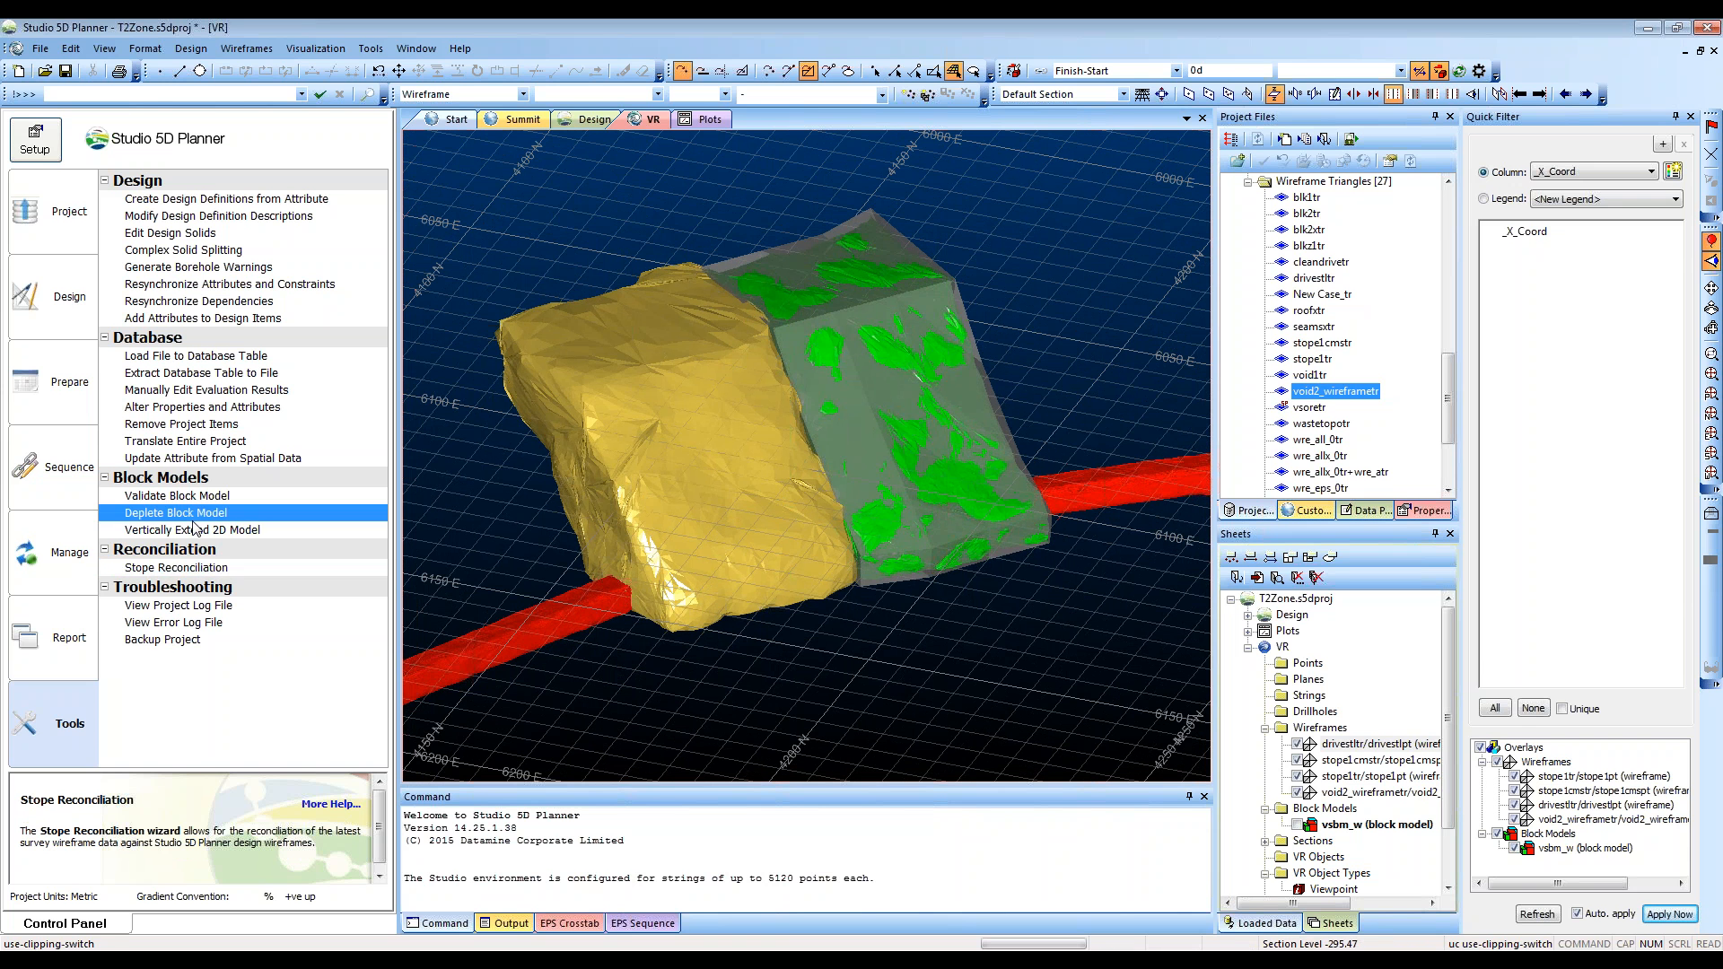
{"action": "left_click", "coordinate": [191, 571]}
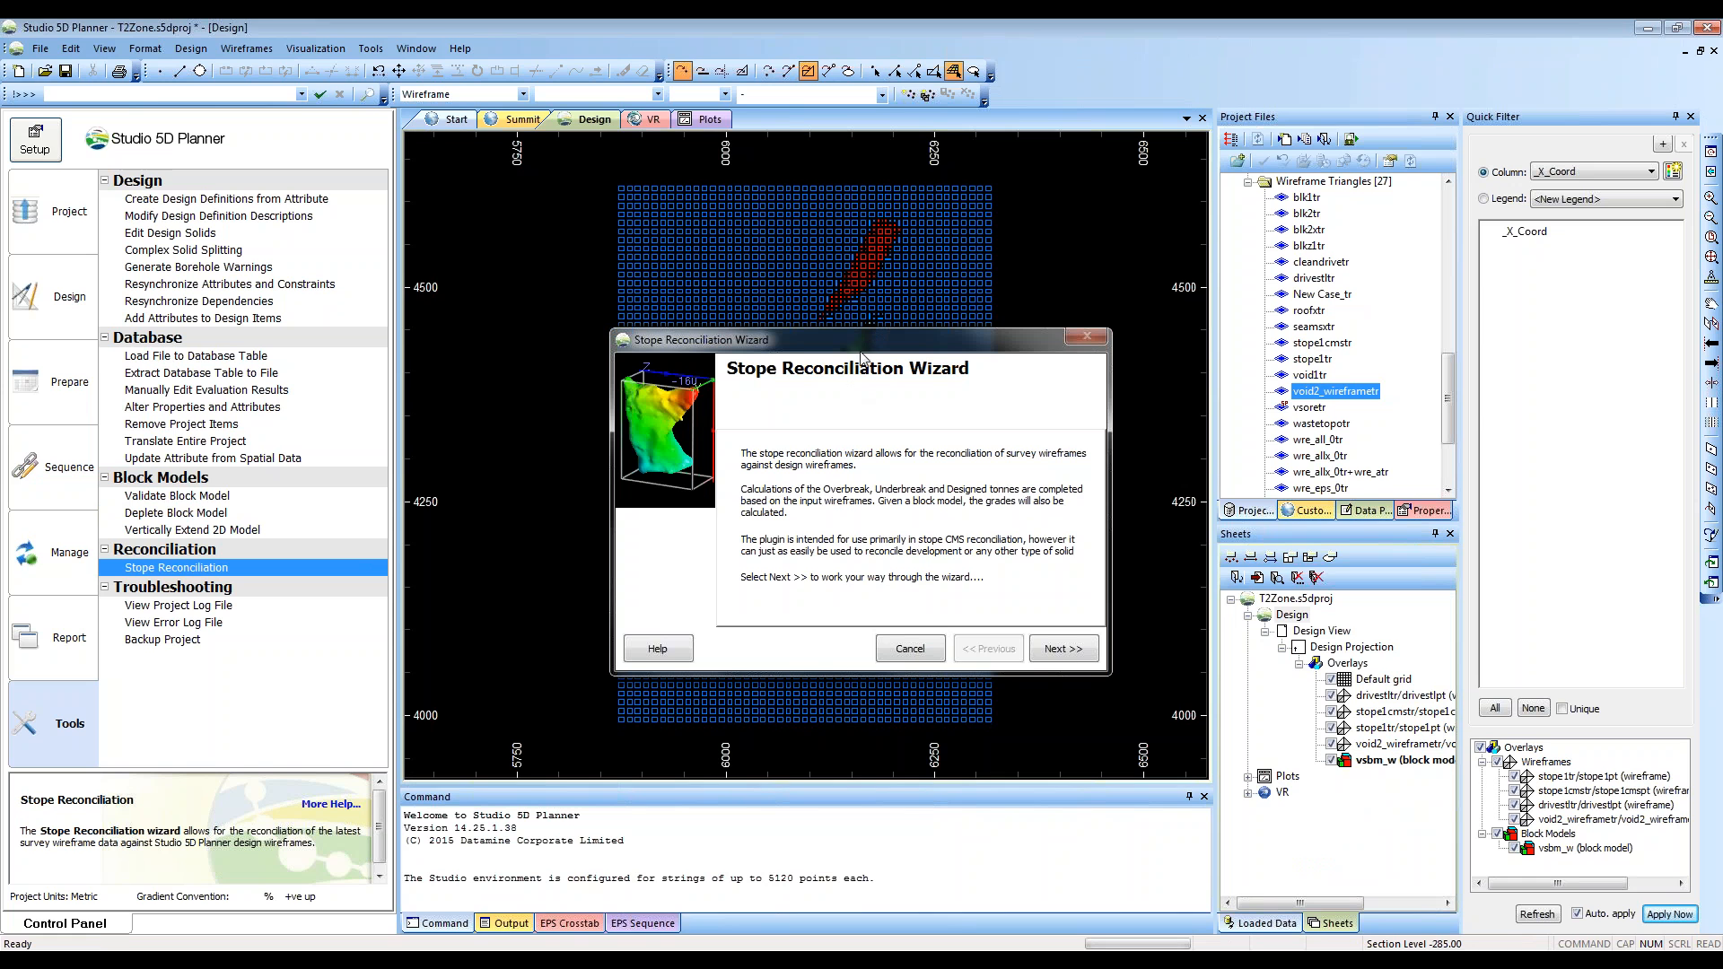
{"action": "left_click_drag", "start_coordinate": [865, 347], "coordinate": [755, 323]}
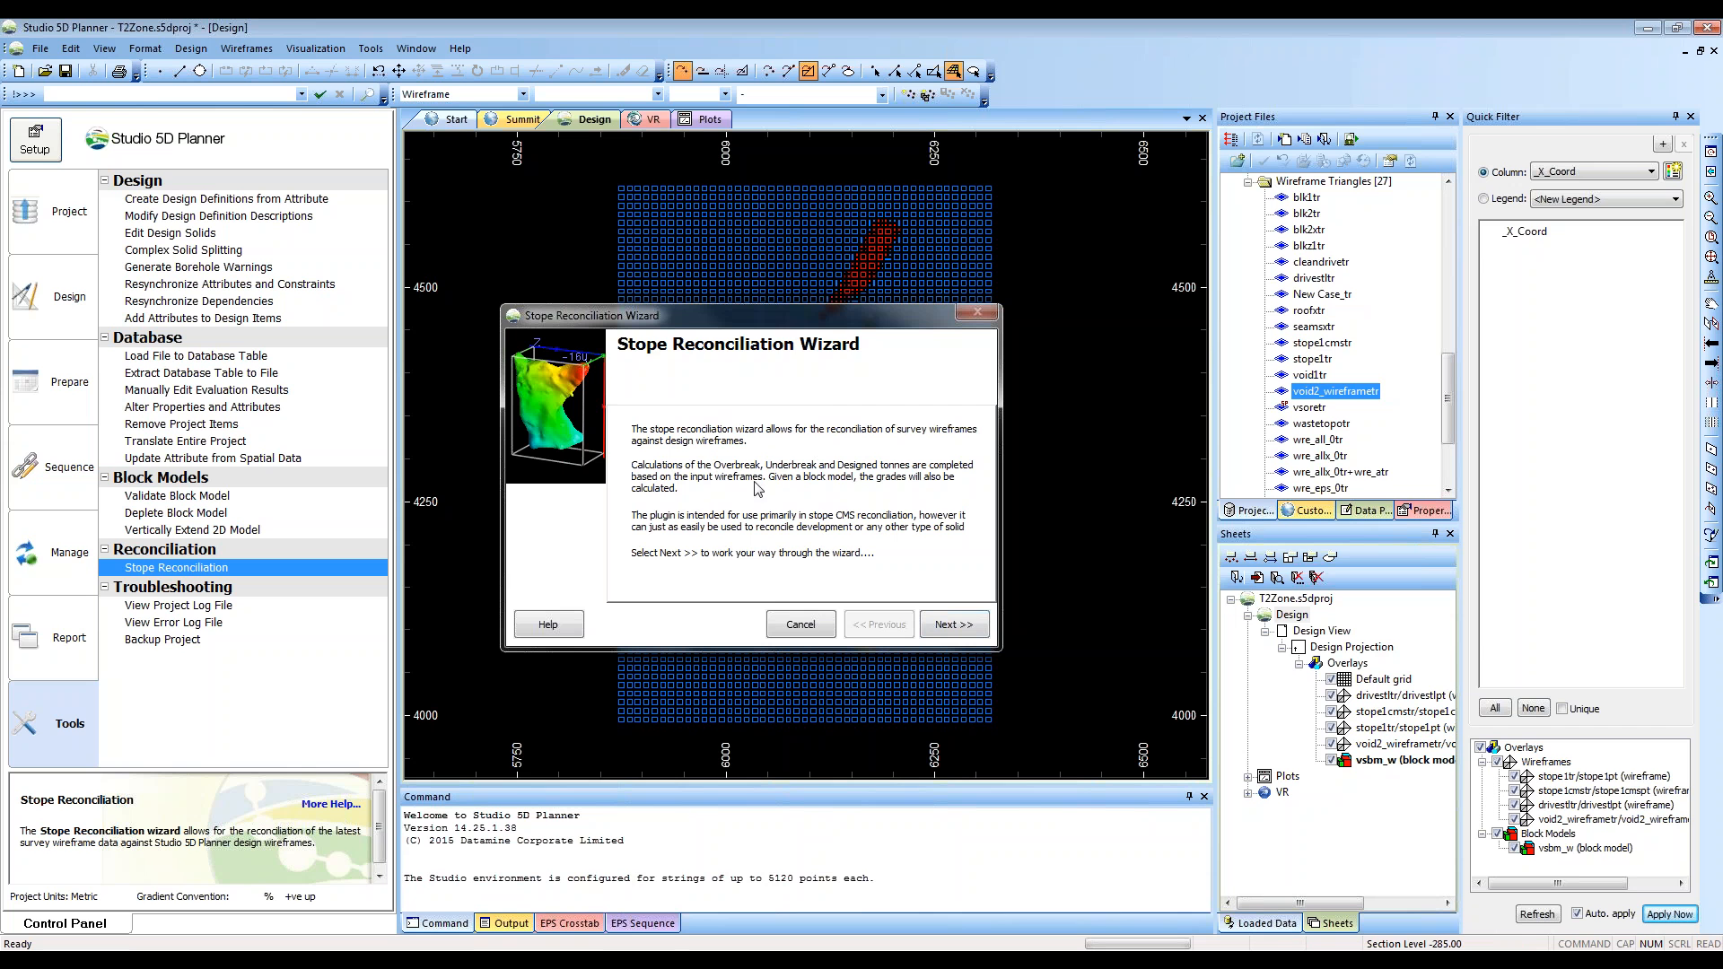
Choose stope1tr as the stope design wireframe and accept the vsbm_w geological block model with a default density of 3.2
{"action": "left_click", "coordinate": [956, 627]}
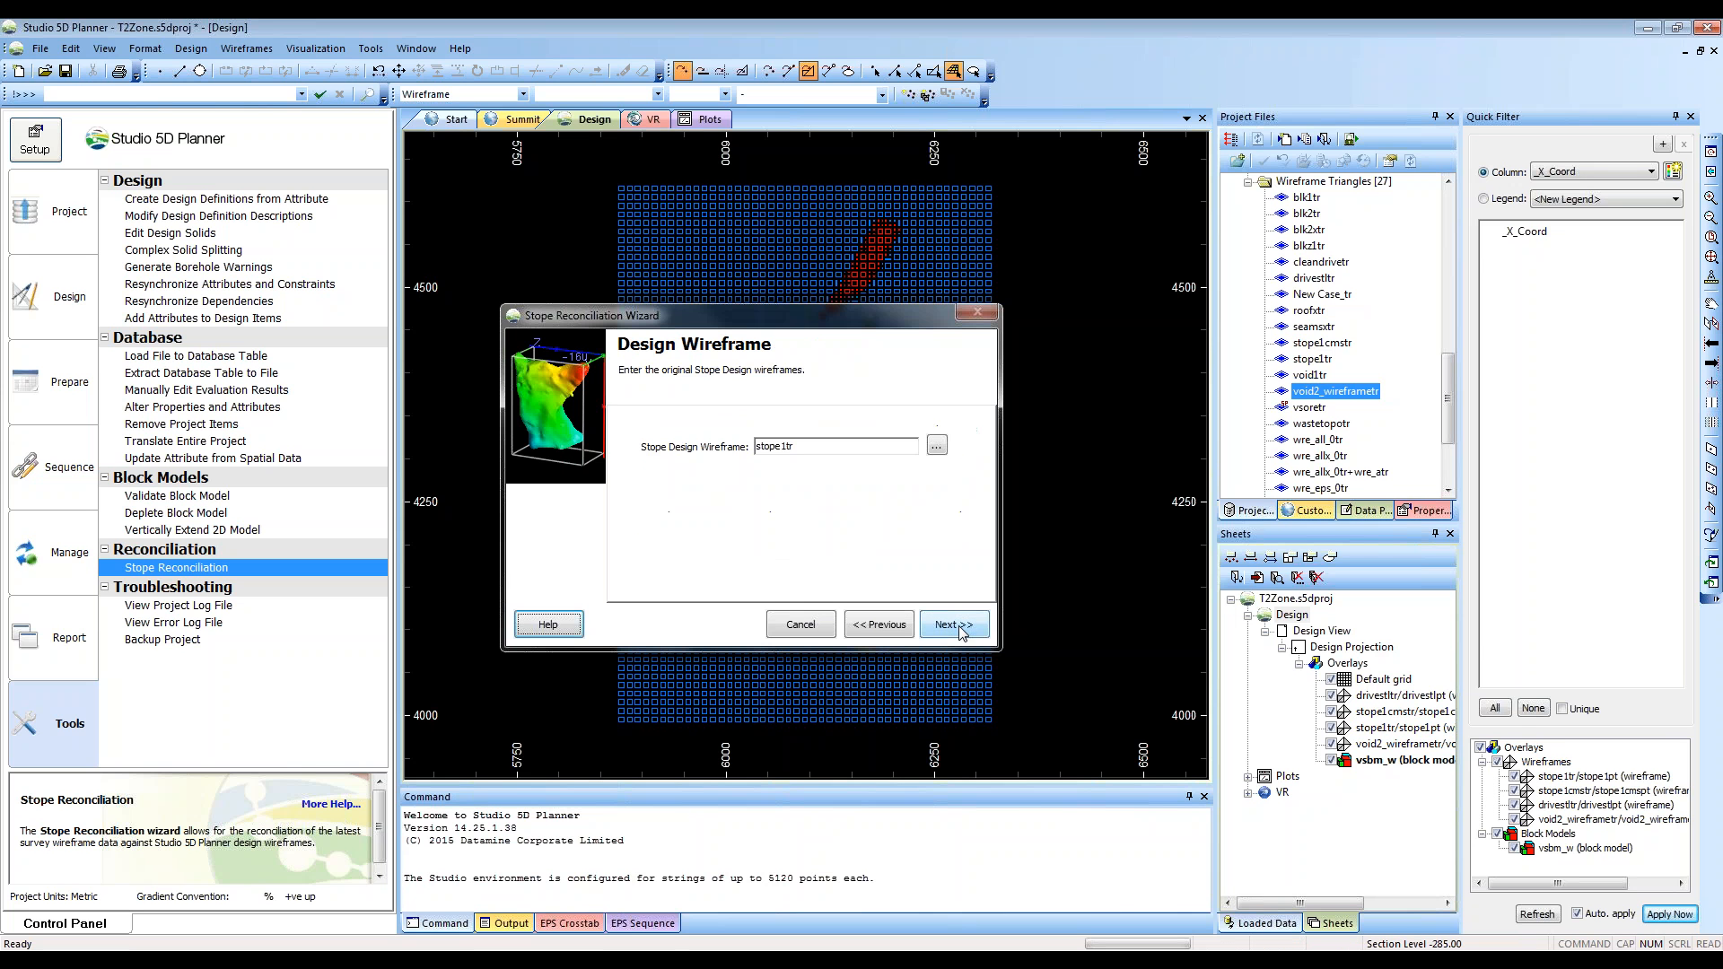
{"action": "left_click", "coordinate": [936, 446]}
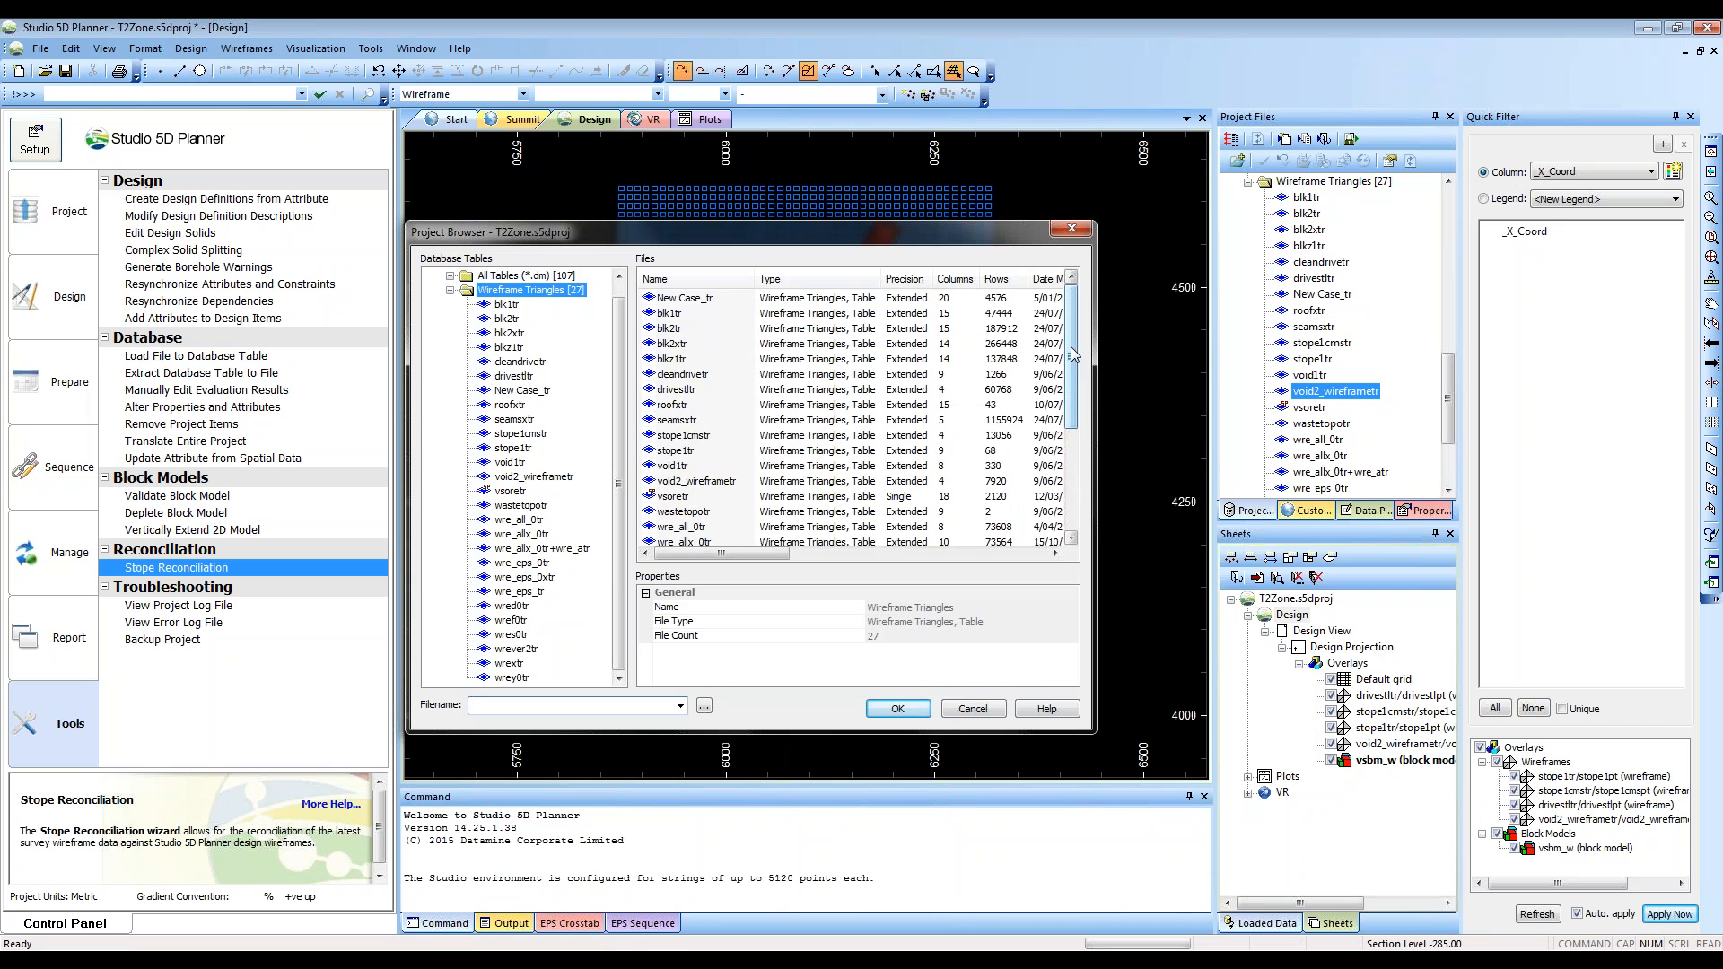
{"action": "left_click", "coordinate": [682, 451]}
{"action": "left_click", "coordinate": [898, 709]}
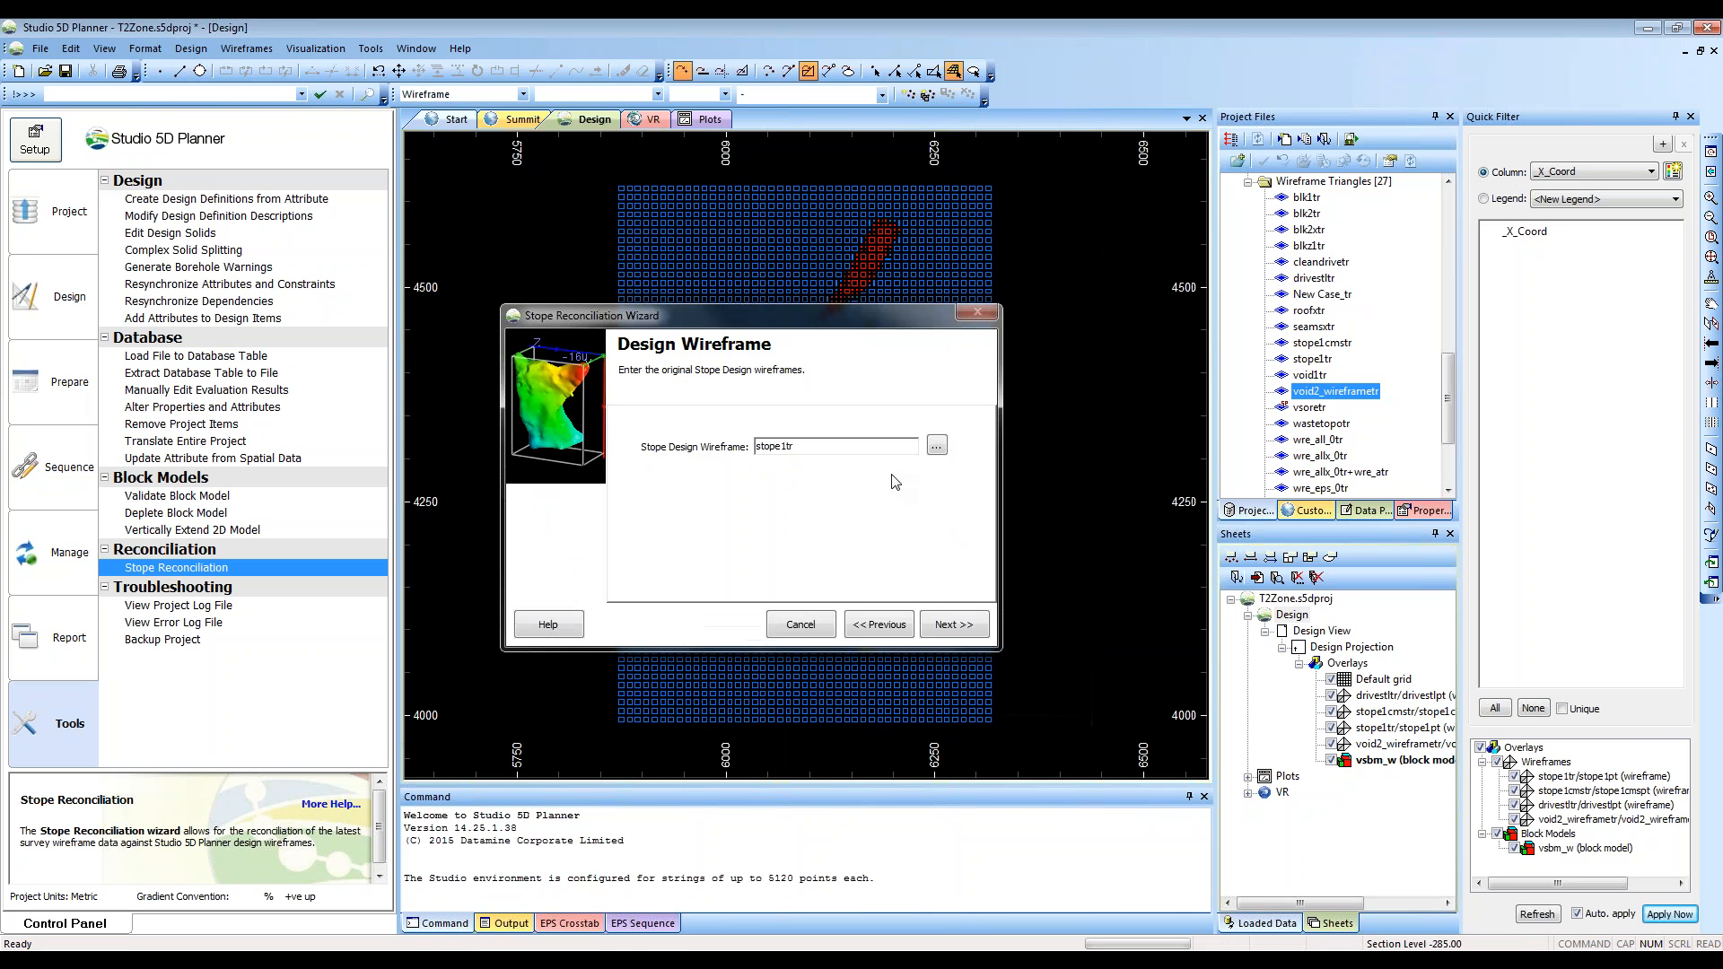
{"action": "left_click", "coordinate": [950, 630]}
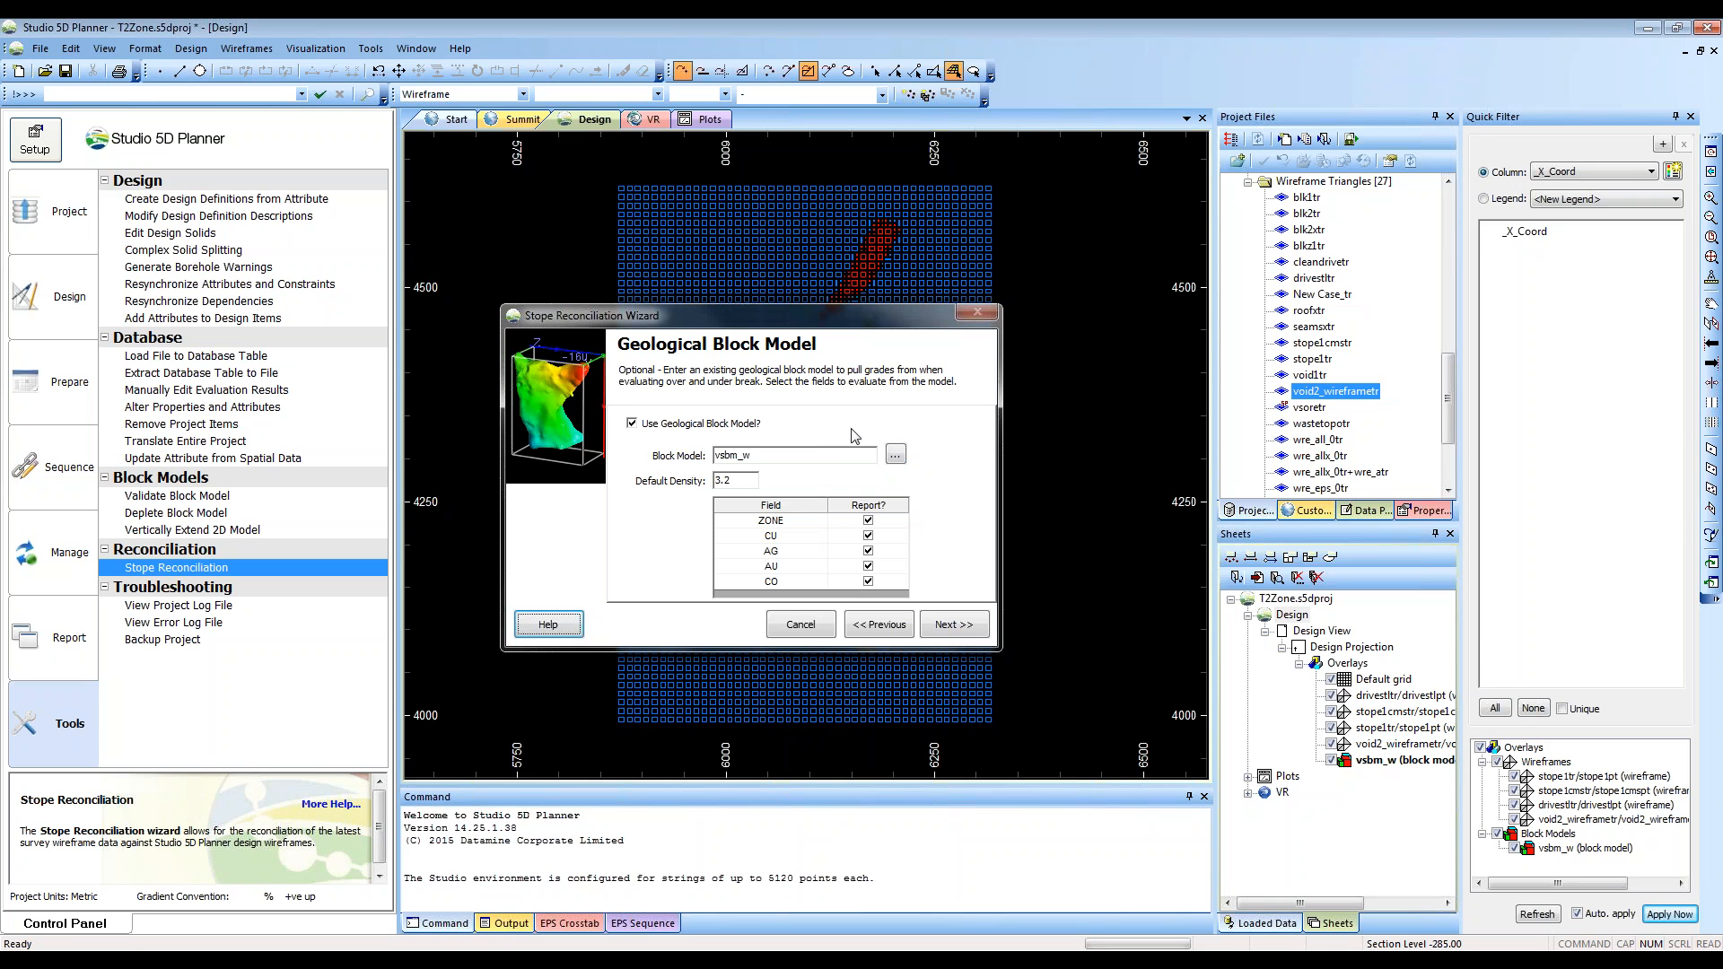
{"action": "left_click", "coordinate": [949, 628]}
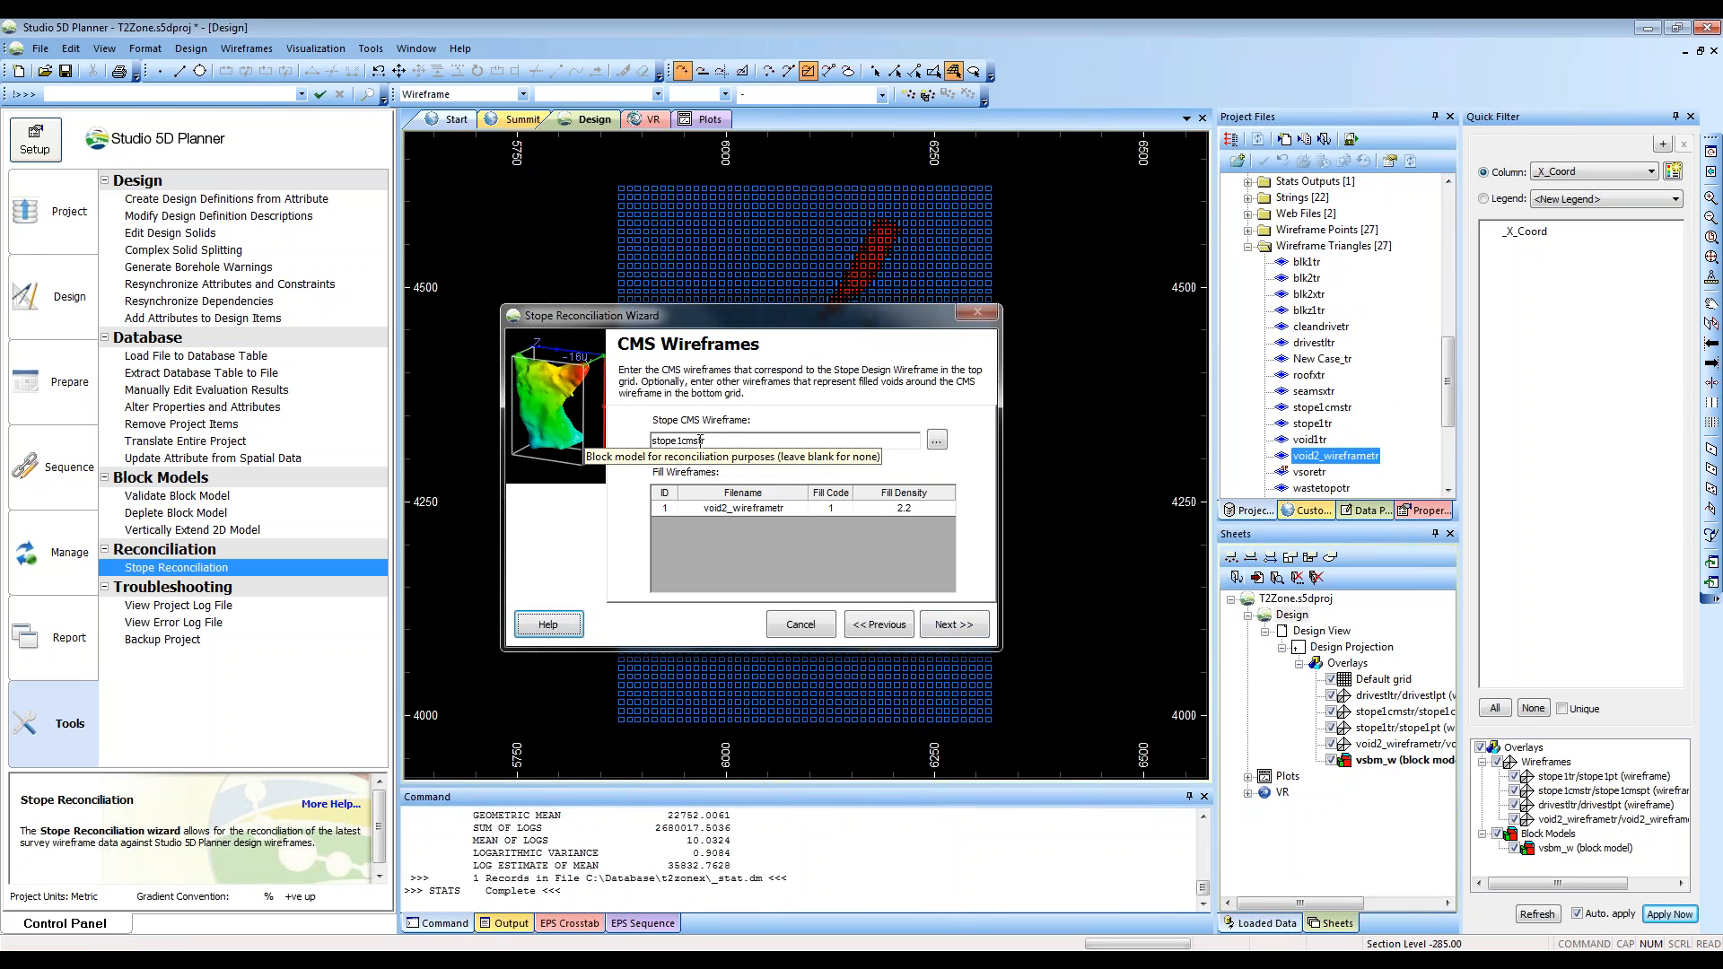
Add a blank second record to the fill wireframes and delete it again
{"action": "left_click", "coordinate": [759, 442]}
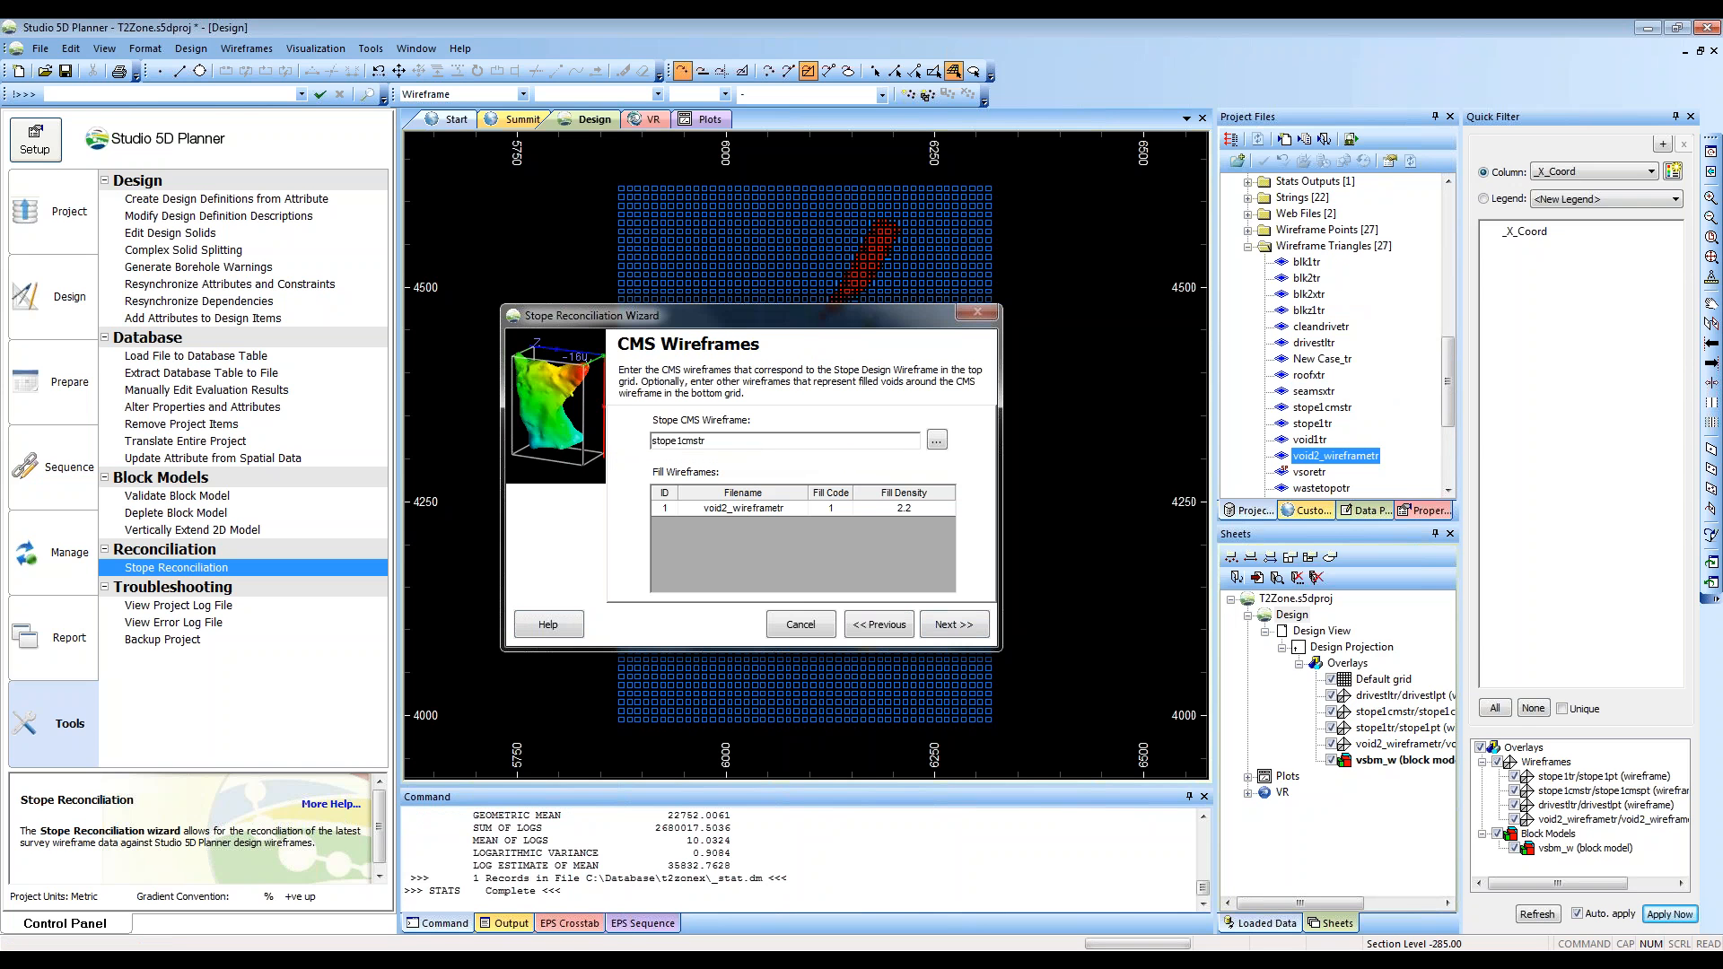
{"action": "left_click", "coordinate": [761, 510]}
{"action": "right_click", "coordinate": [788, 543]}
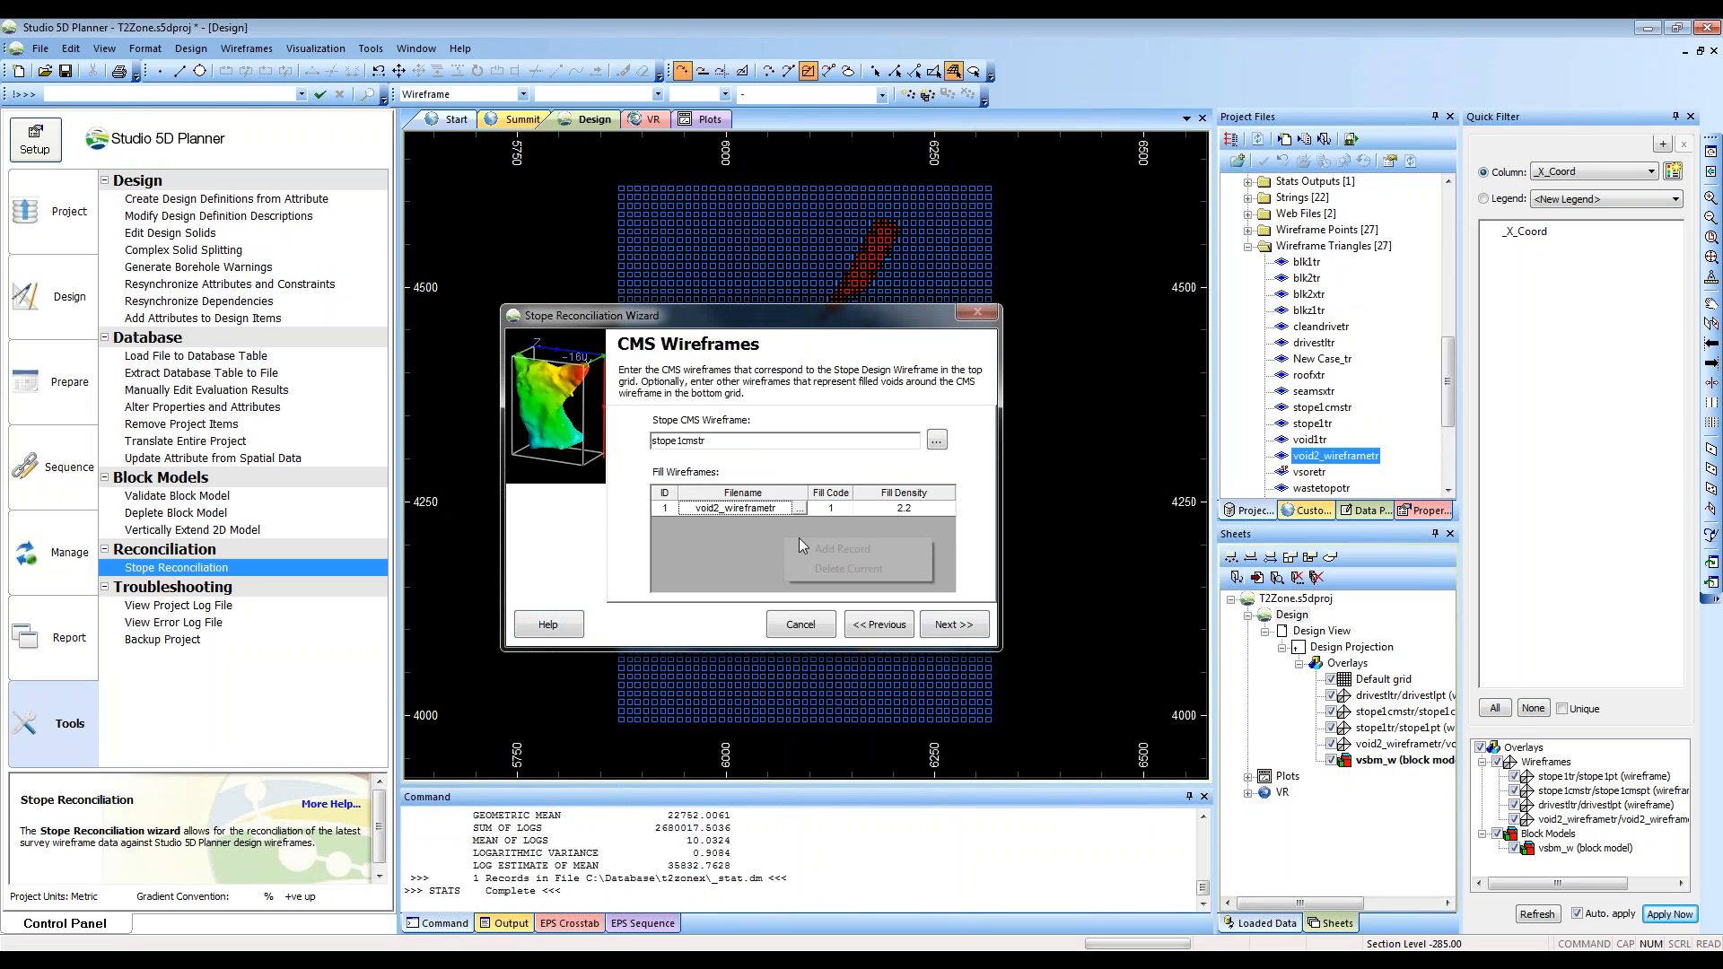
{"action": "left_click", "coordinate": [831, 550]}
{"action": "right_click", "coordinate": [765, 524]}
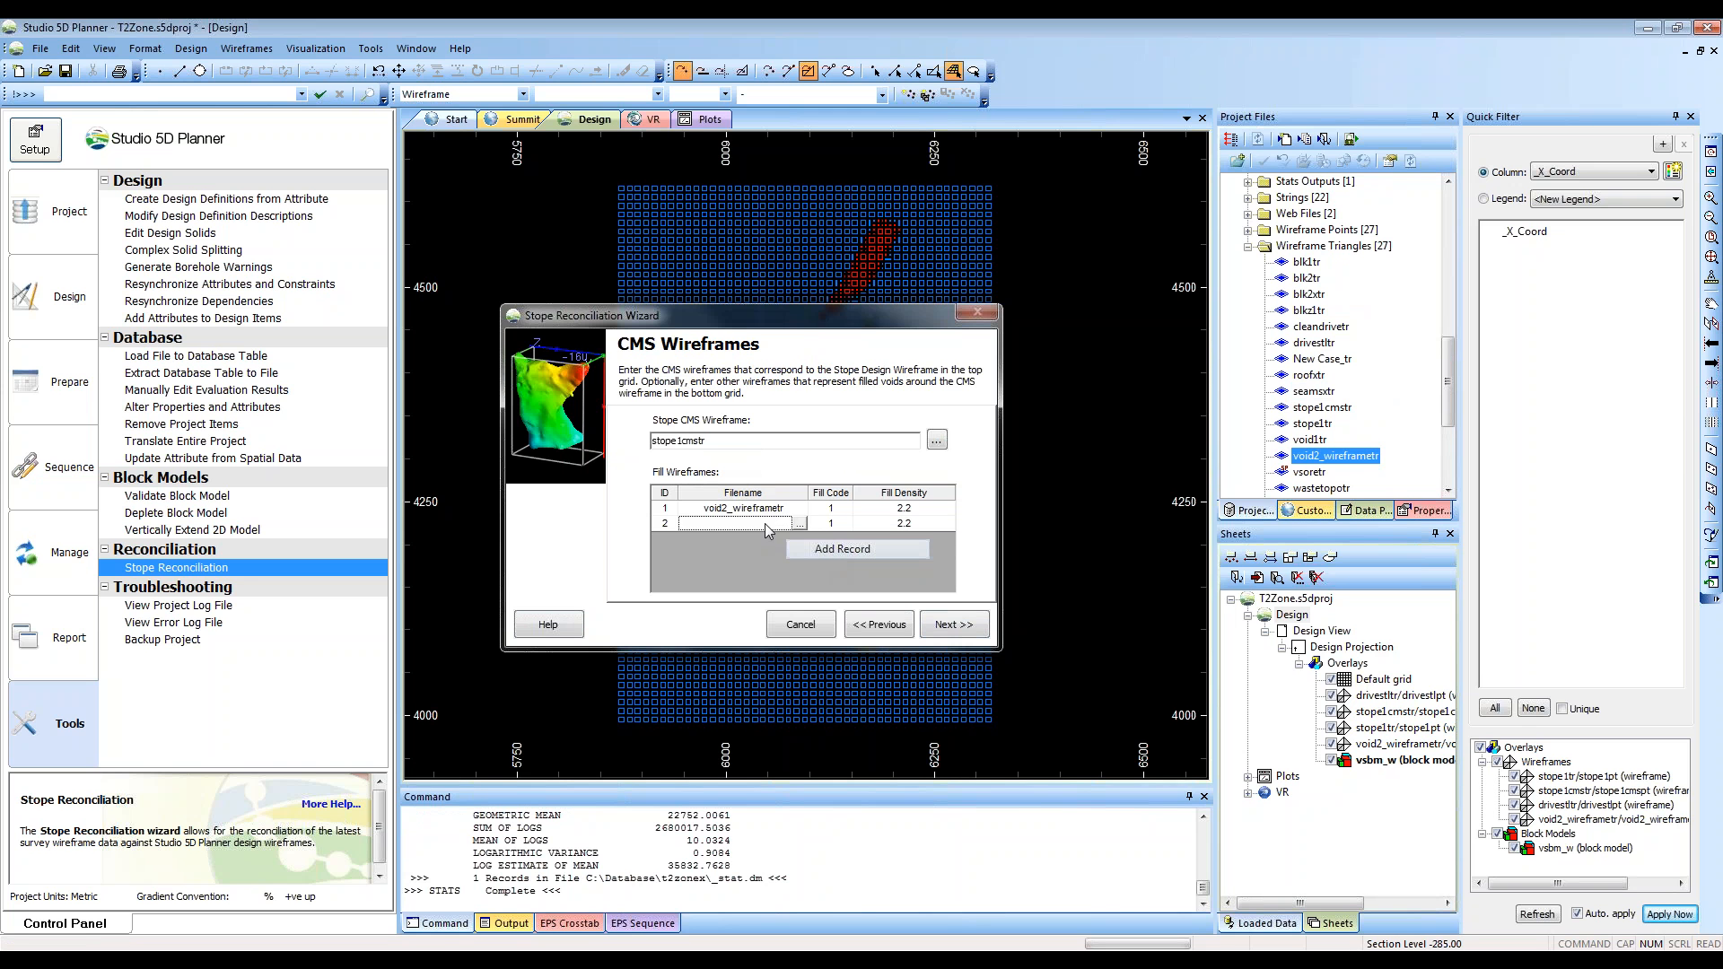
{"action": "left_click", "coordinate": [815, 559]}
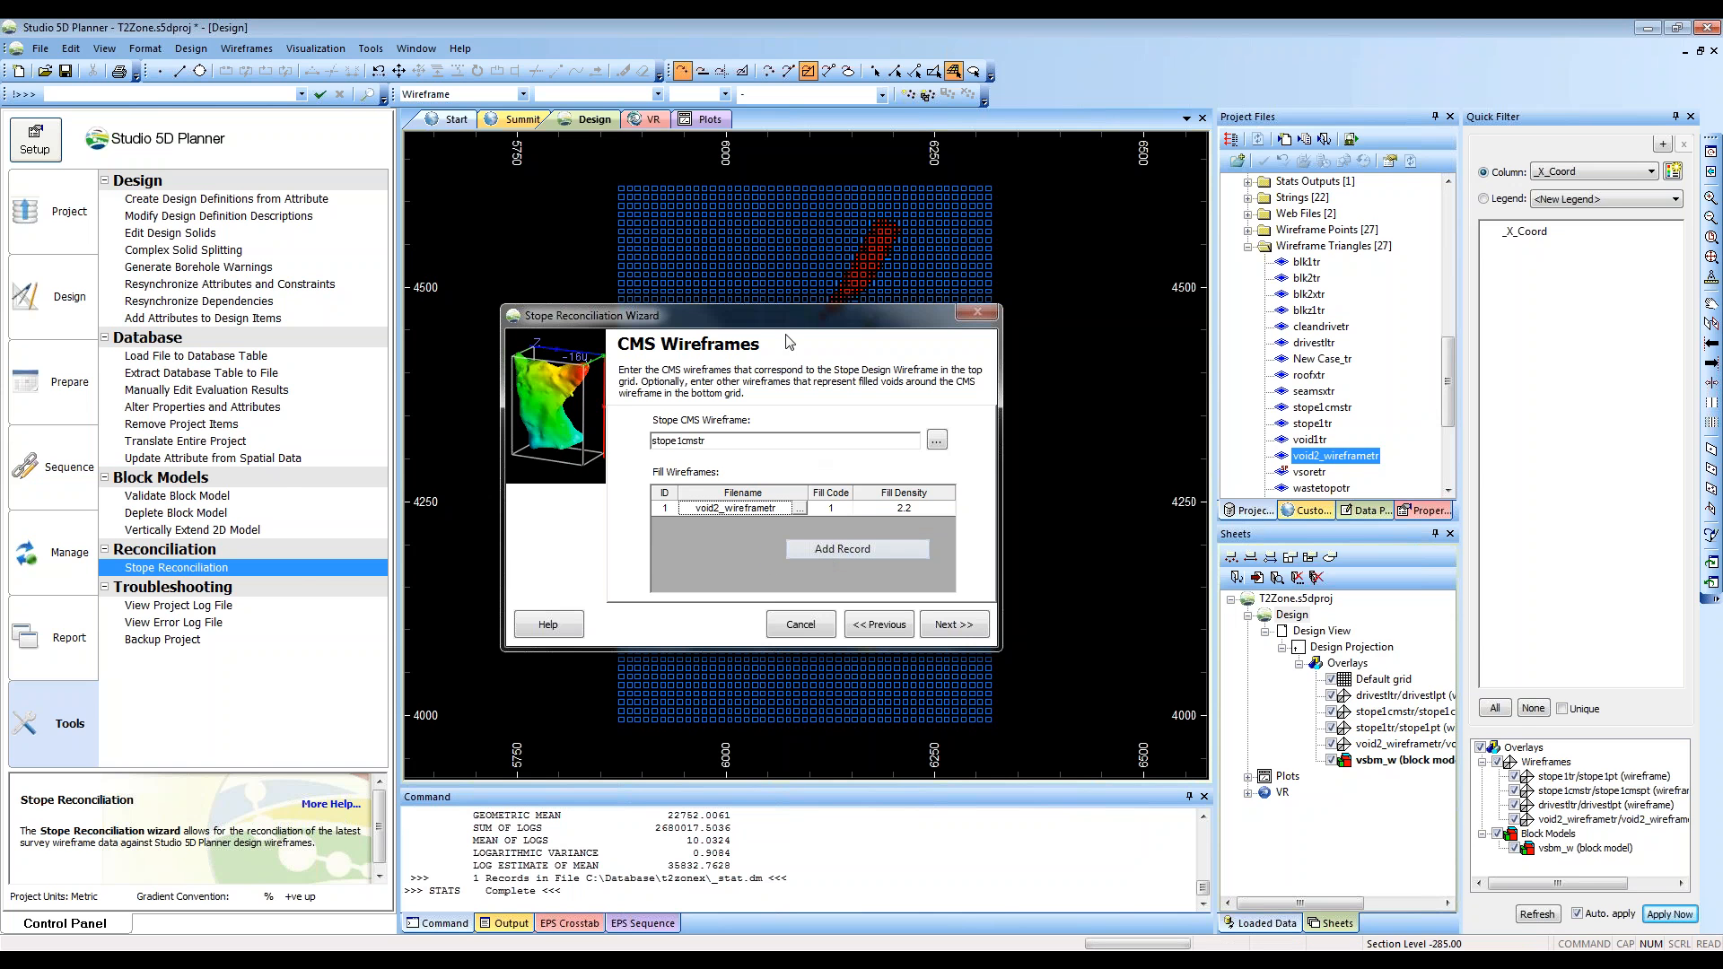
Accept stope1cmstr as the stope CMS wireframe and void2_wireframetr as fill with code 1 and density 2.2
{"action": "left_click_drag", "start_coordinate": [787, 327], "coordinate": [745, 206]}
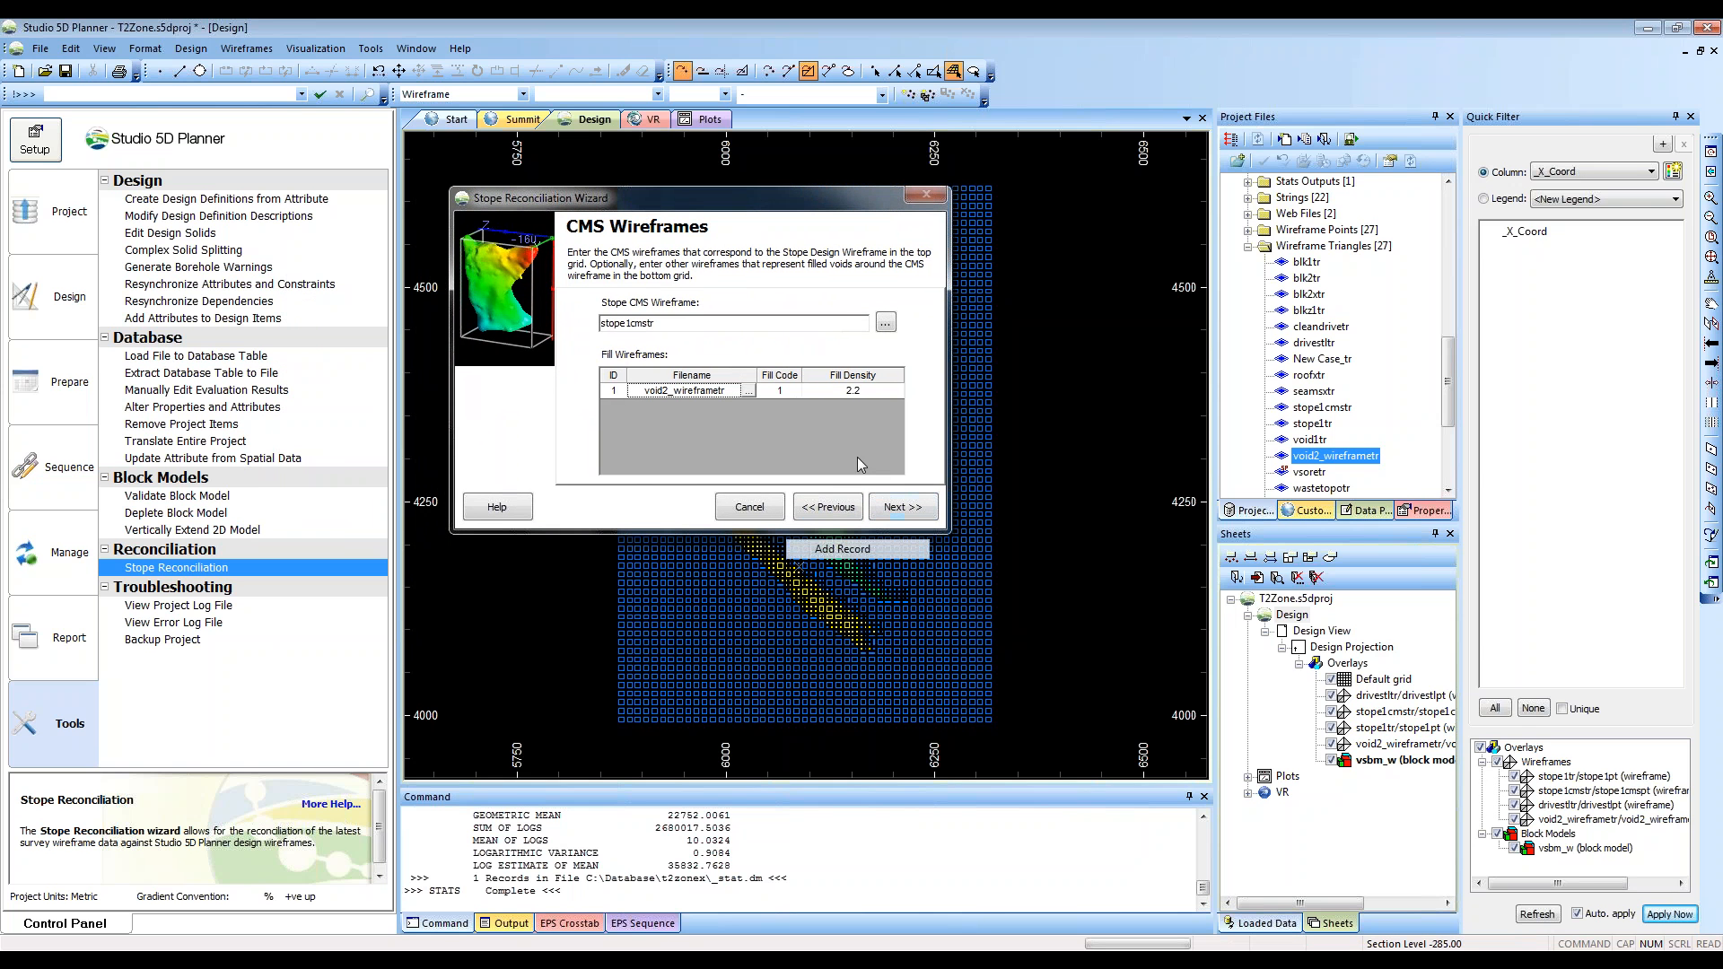
{"action": "left_click", "coordinate": [903, 512]}
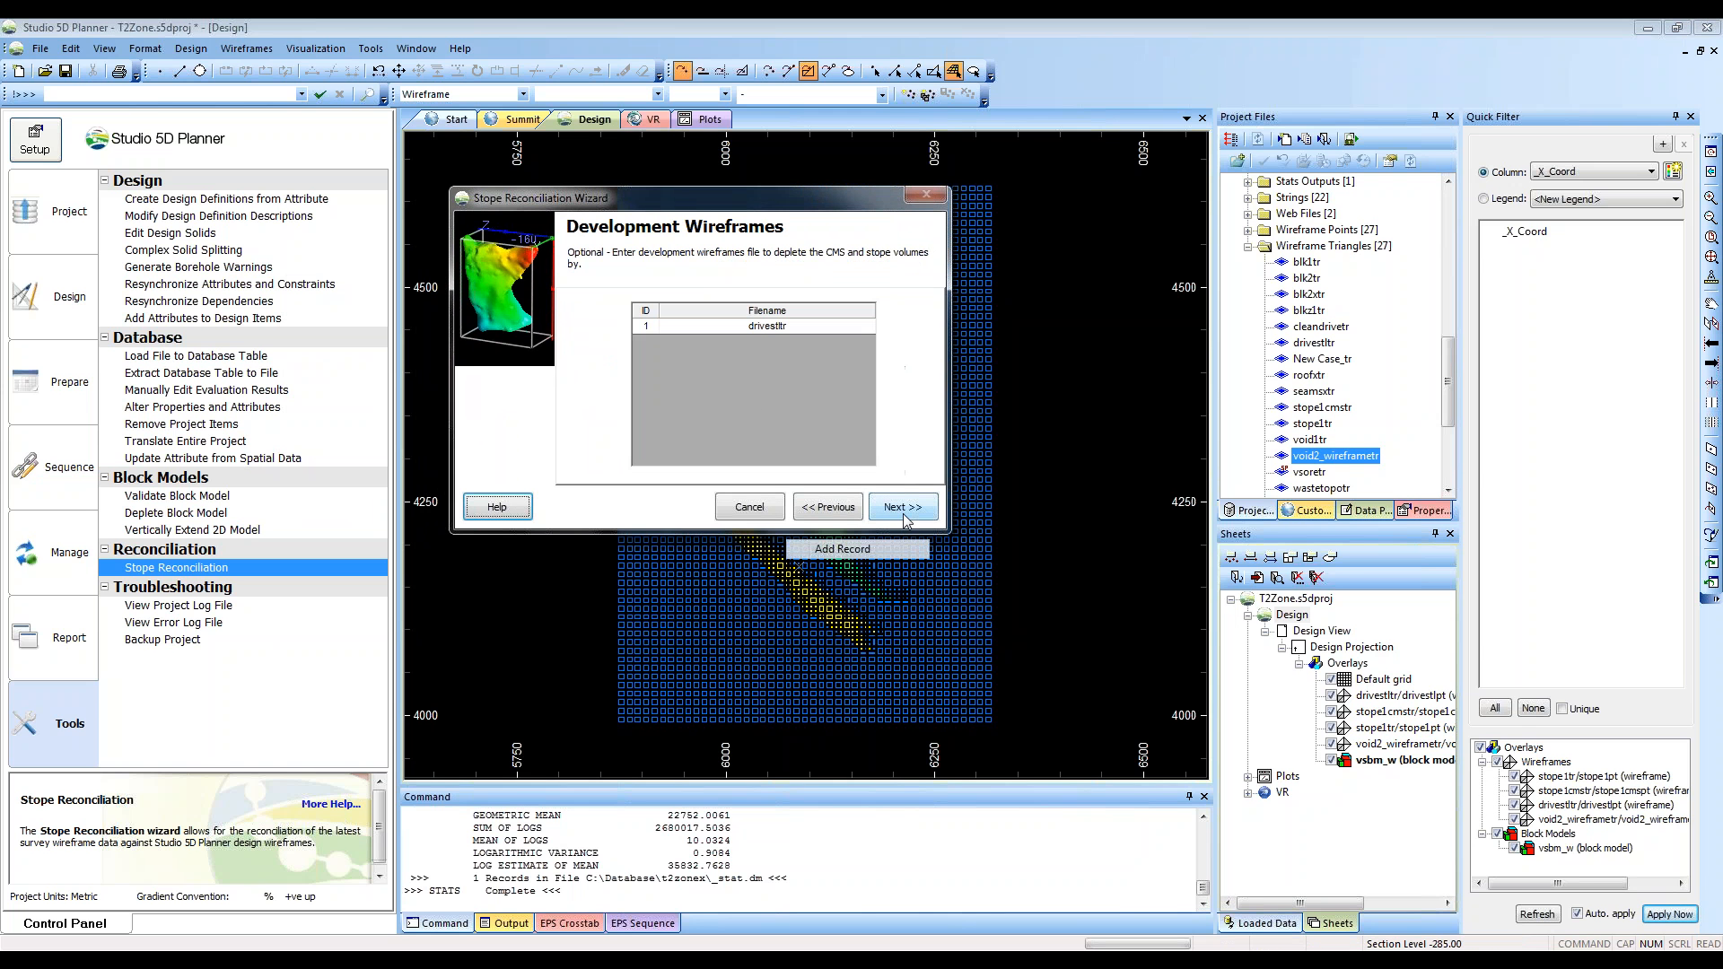
{"action": "left_click_drag", "start_coordinate": [808, 202], "coordinate": [776, 307]}
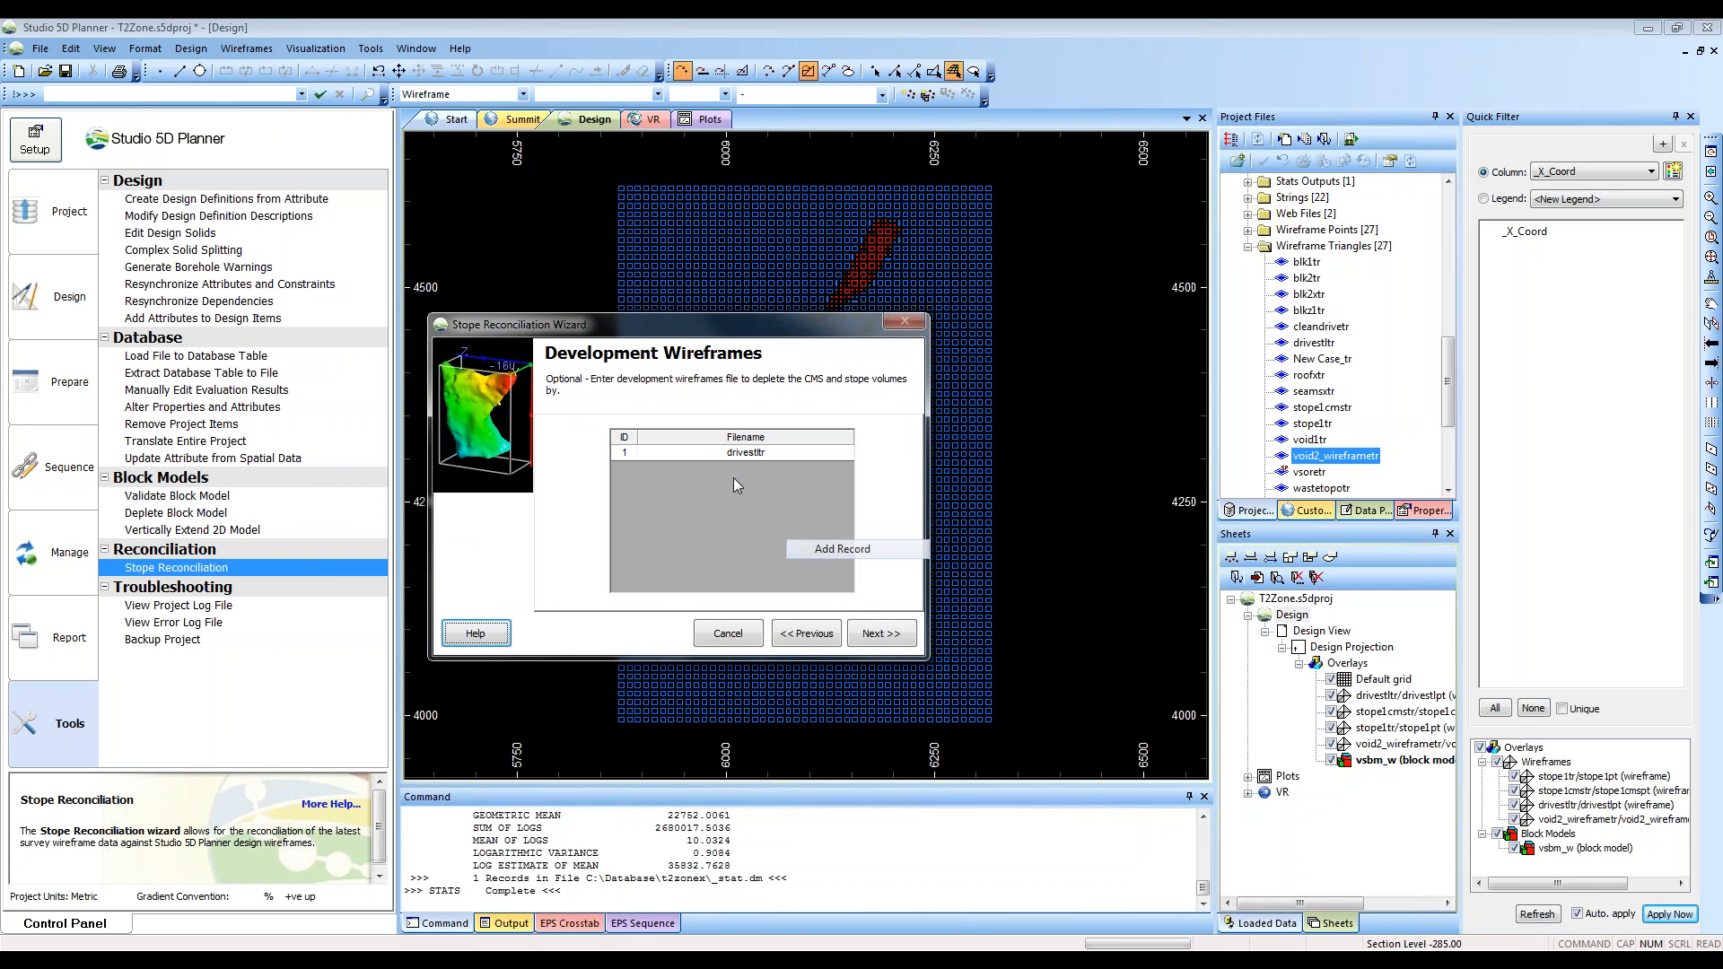
Add a blank second record to the development wireframes and delete it again
{"action": "left_click", "coordinate": [744, 453]}
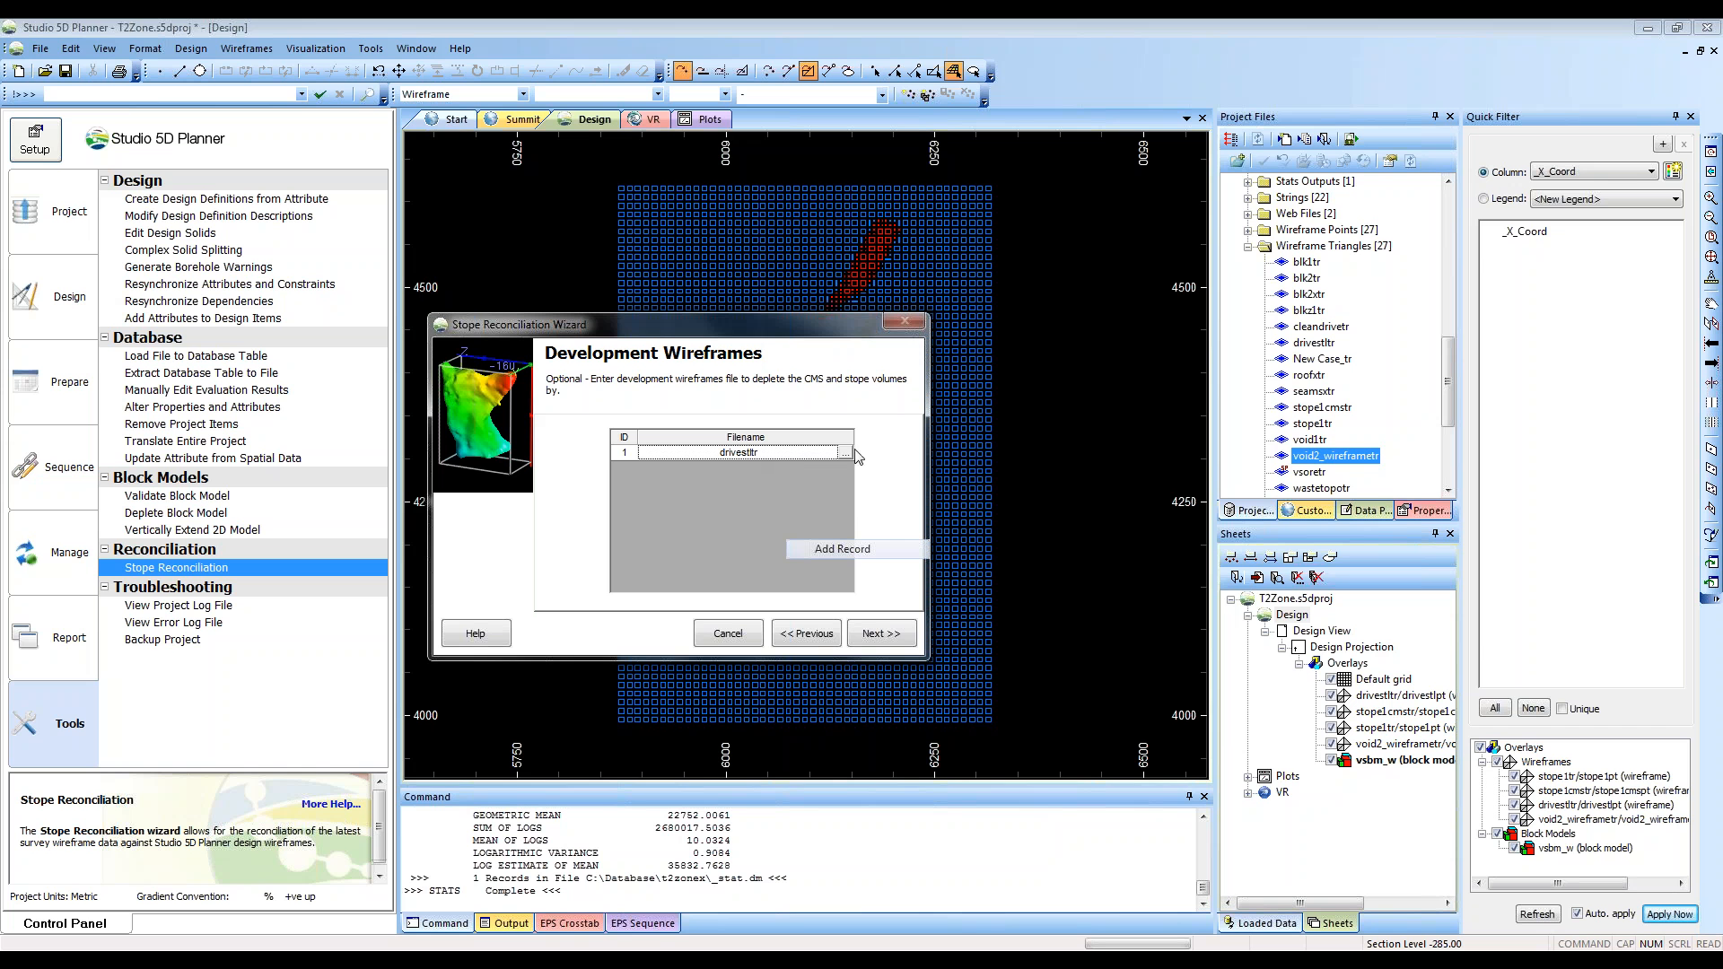
{"action": "right_click", "coordinate": [752, 473]}
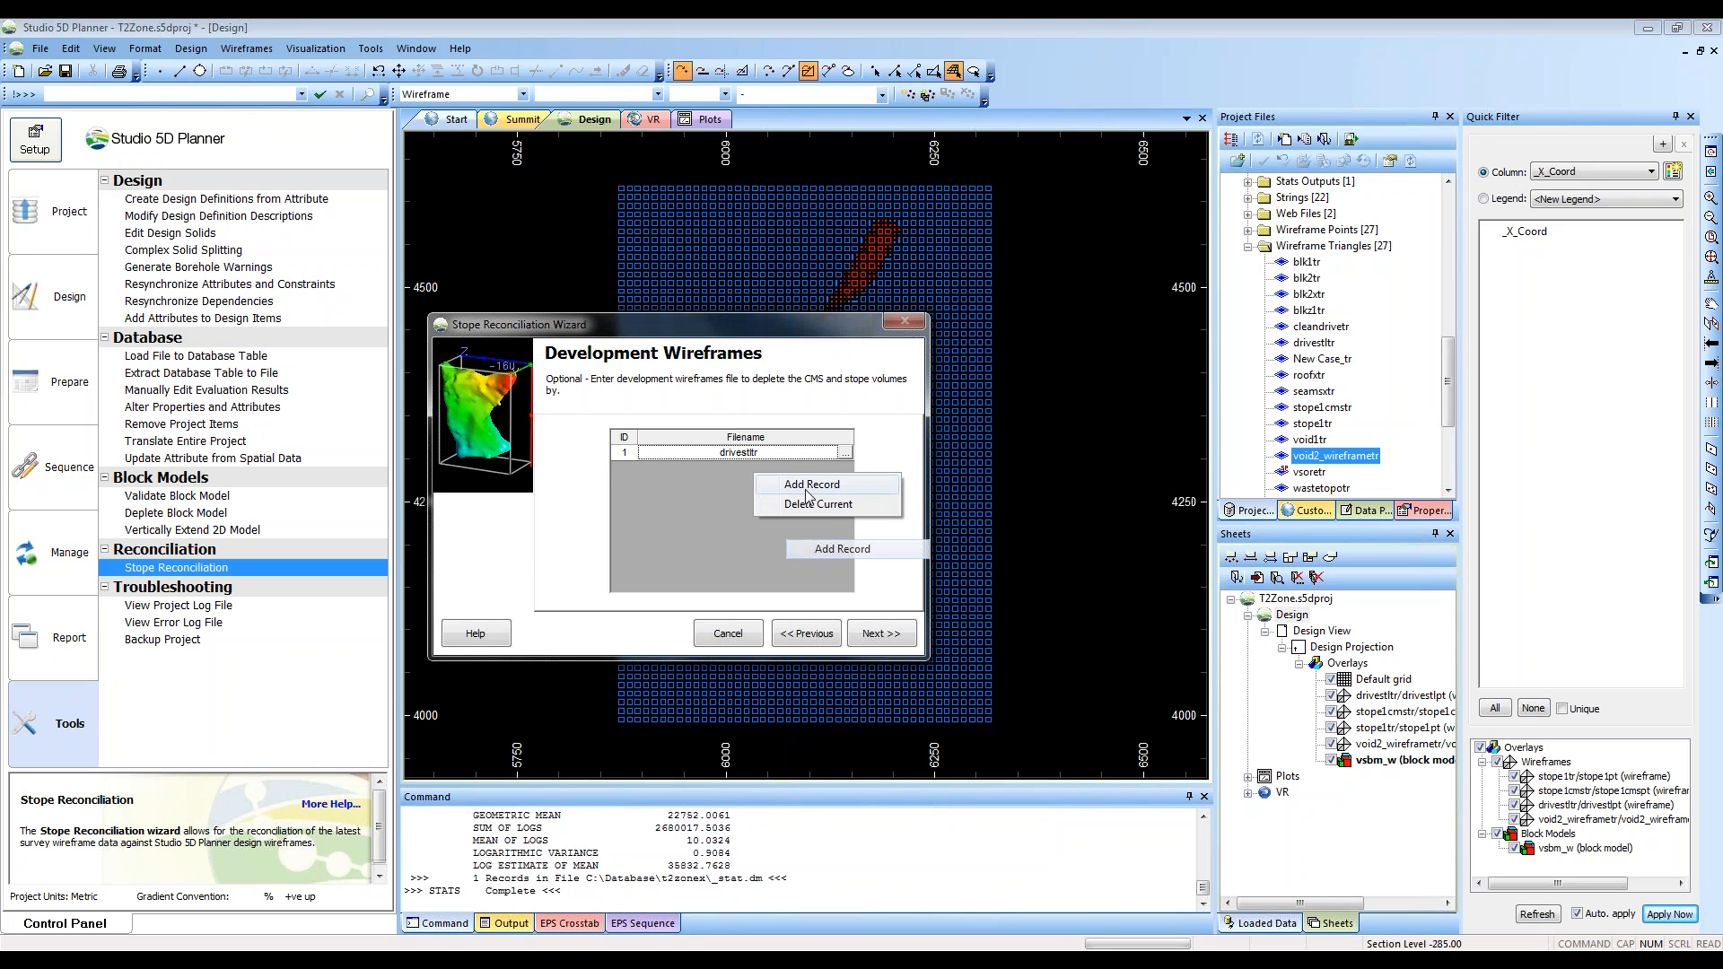
{"action": "left_click", "coordinate": [808, 485]}
{"action": "right_click", "coordinate": [736, 472]}
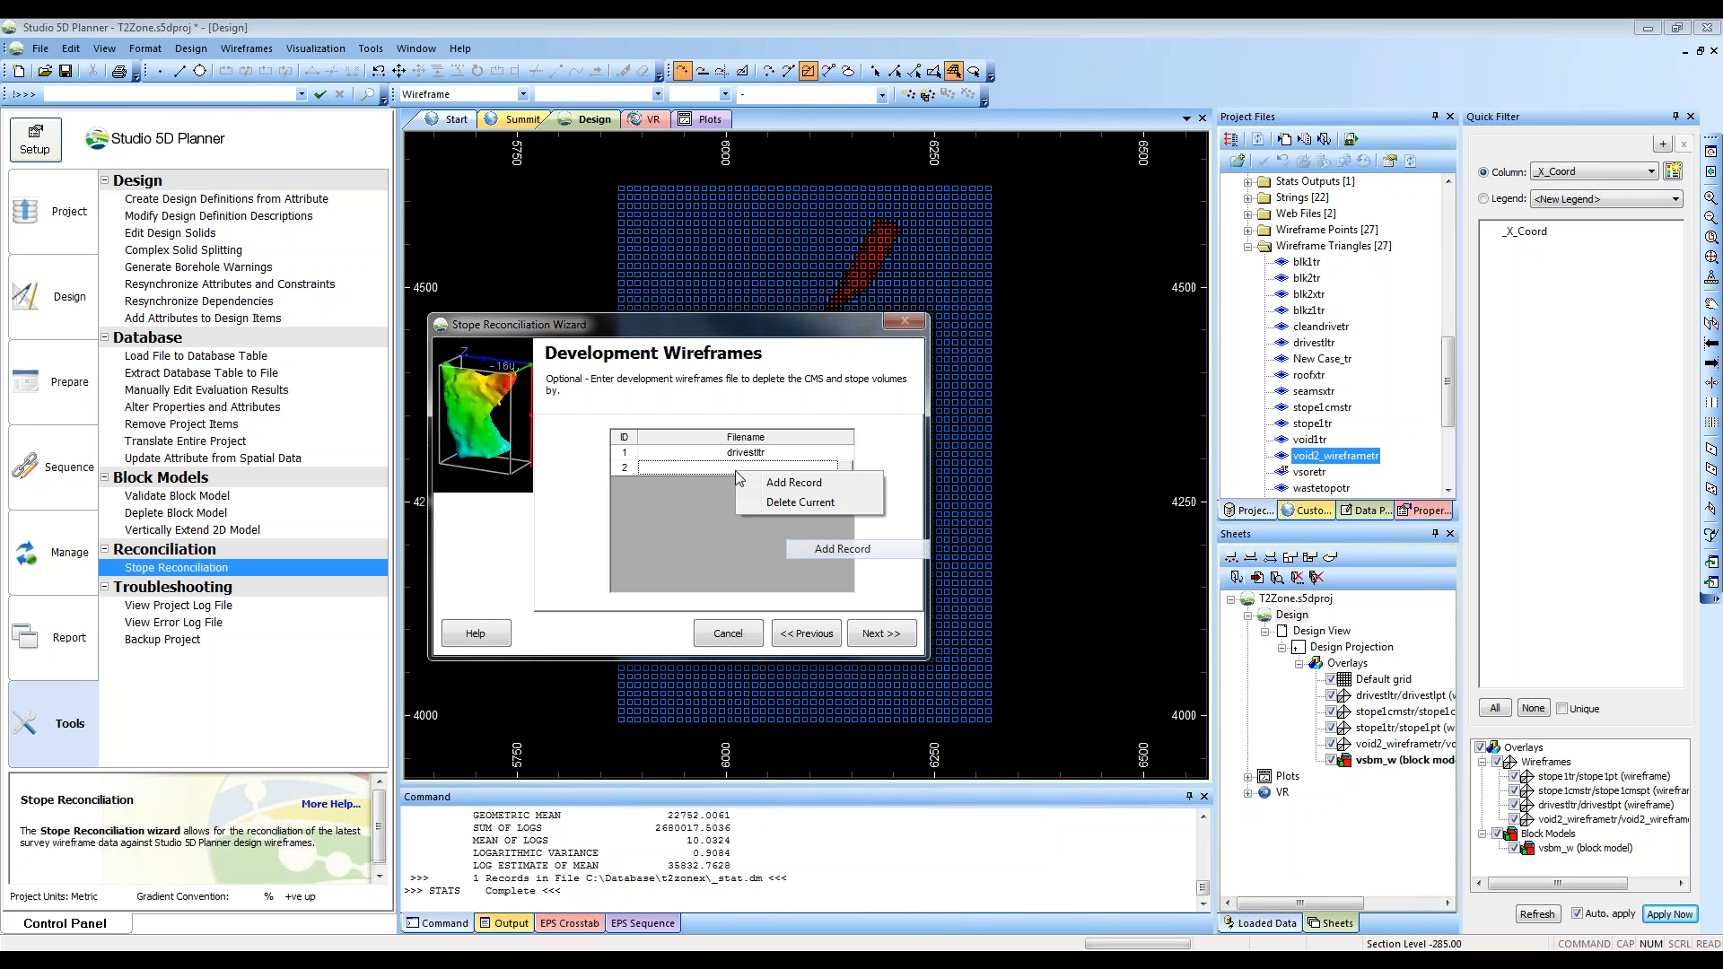
{"action": "left_click", "coordinate": [797, 504]}
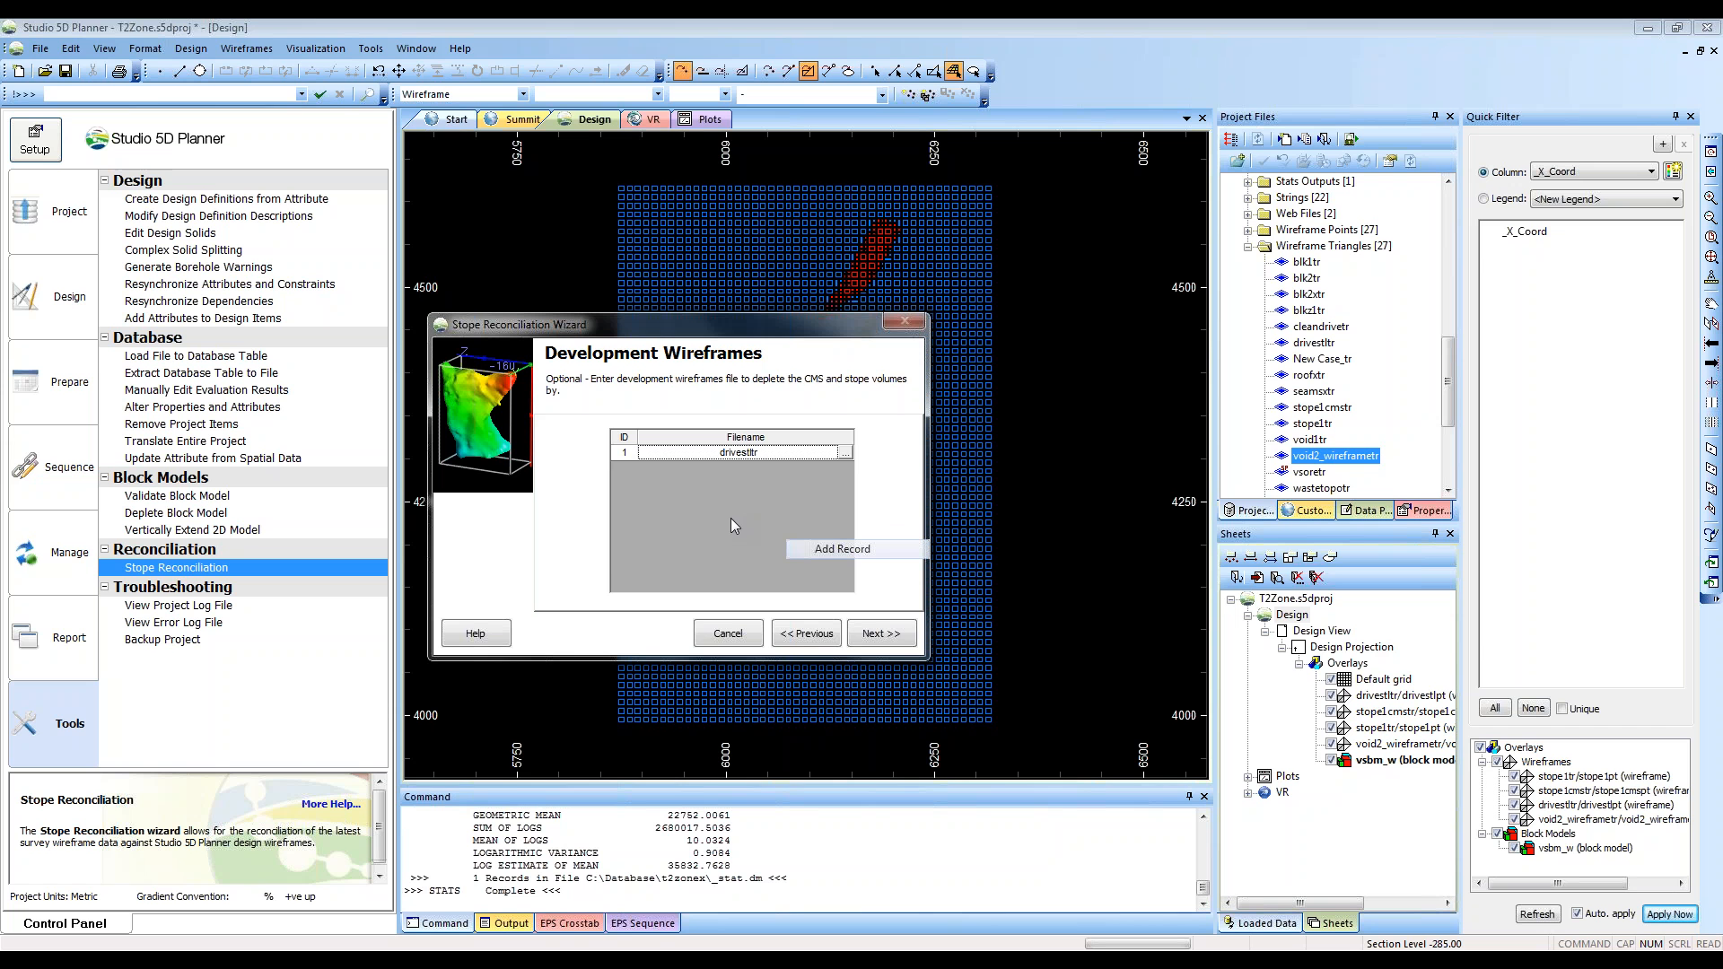
Keep drivestltr as the development wireframe and continue without area evaluation wireframes to the output dilution model settings
{"action": "left_click", "coordinate": [795, 636]}
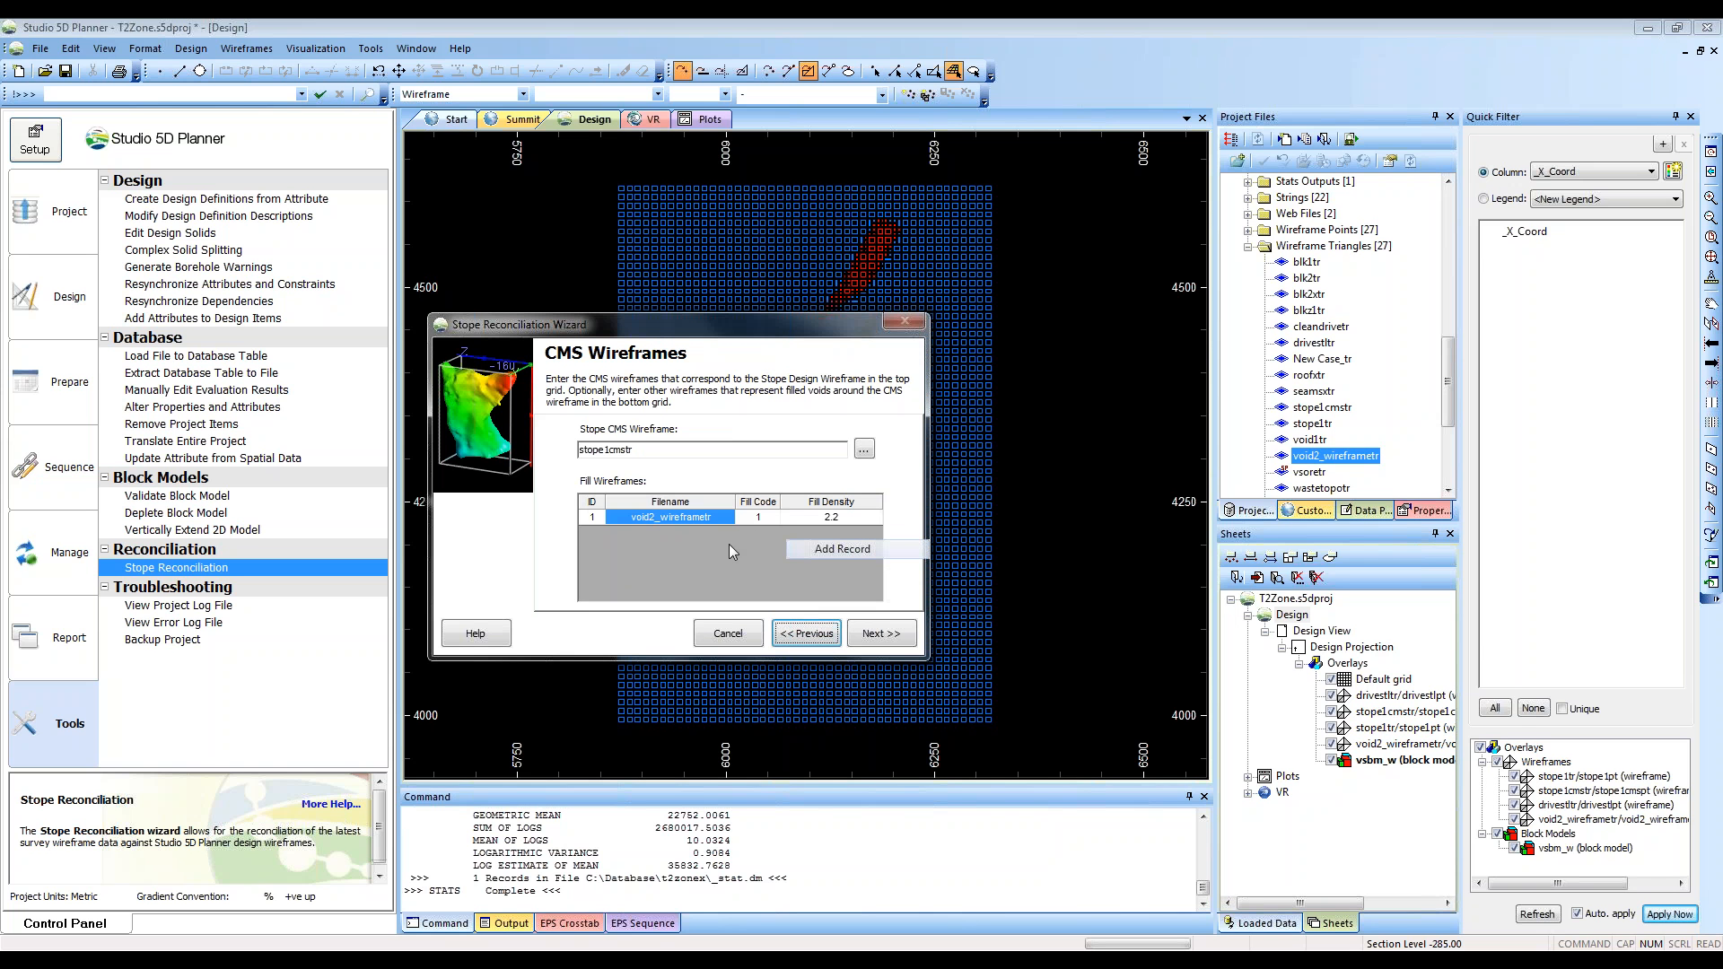
{"action": "left_click", "coordinate": [862, 637]}
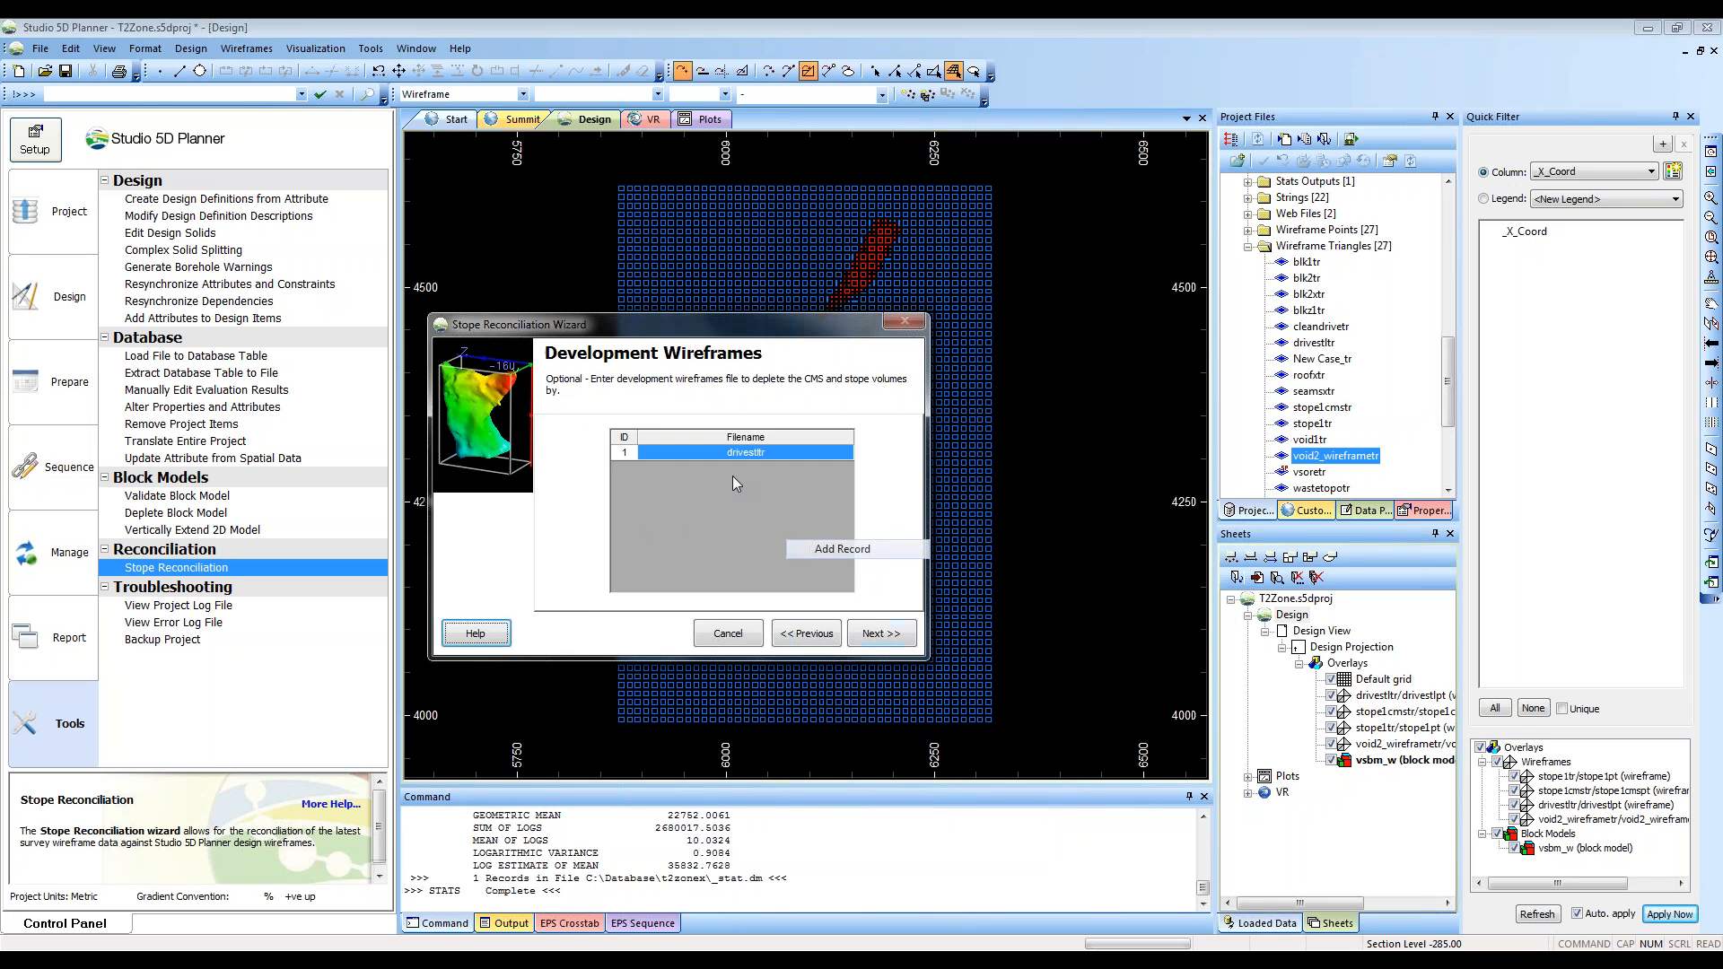
{"action": "left_click", "coordinate": [879, 637]}
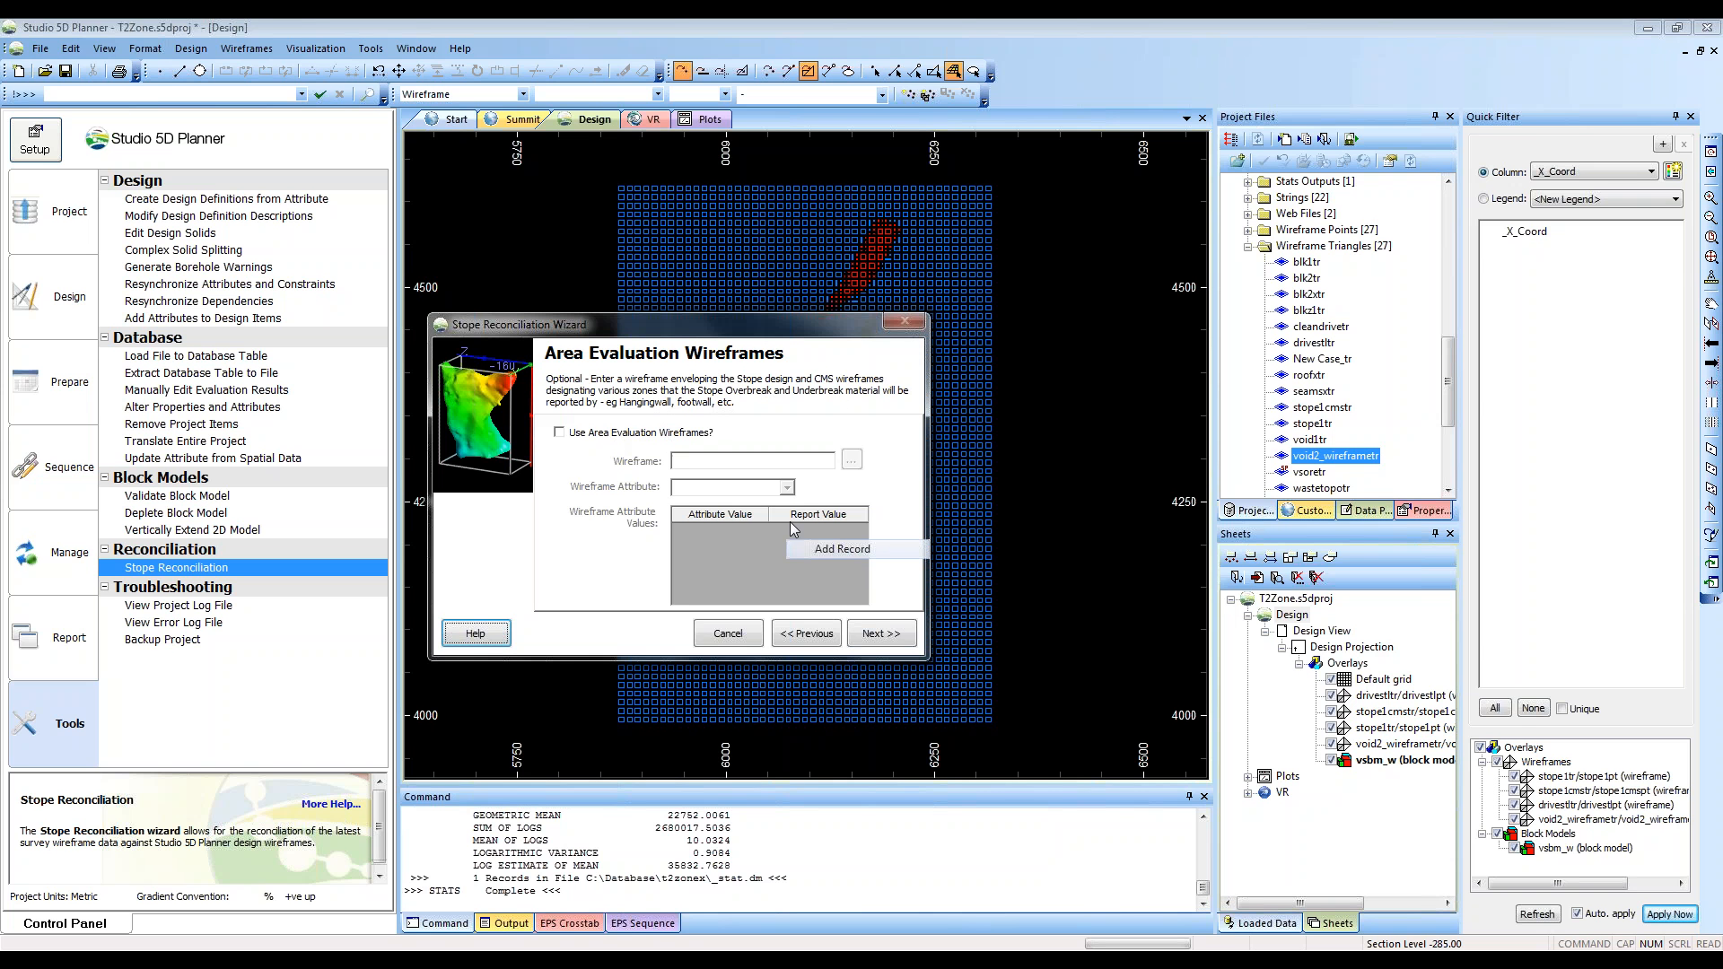
{"action": "left_click", "coordinate": [888, 640]}
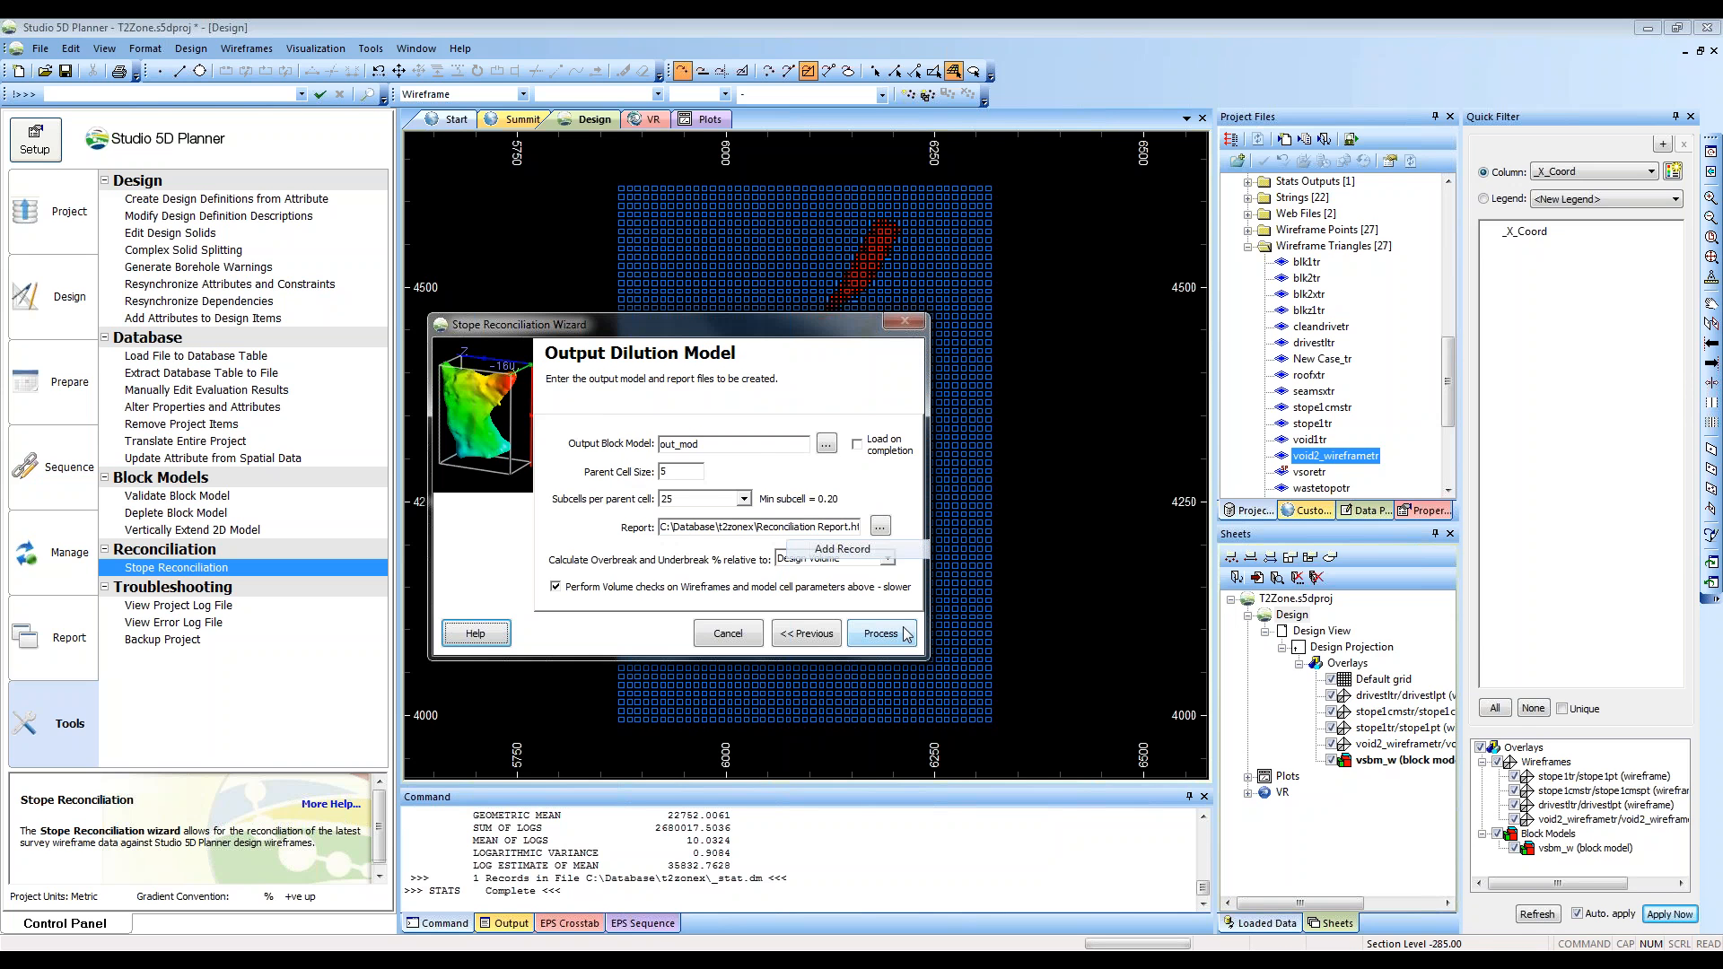
Set 10 subcells per parent cell for output block model out_mod, keeping parent cell size 5 and the Reconciliation Report.html file
{"action": "left_click", "coordinate": [722, 444]}
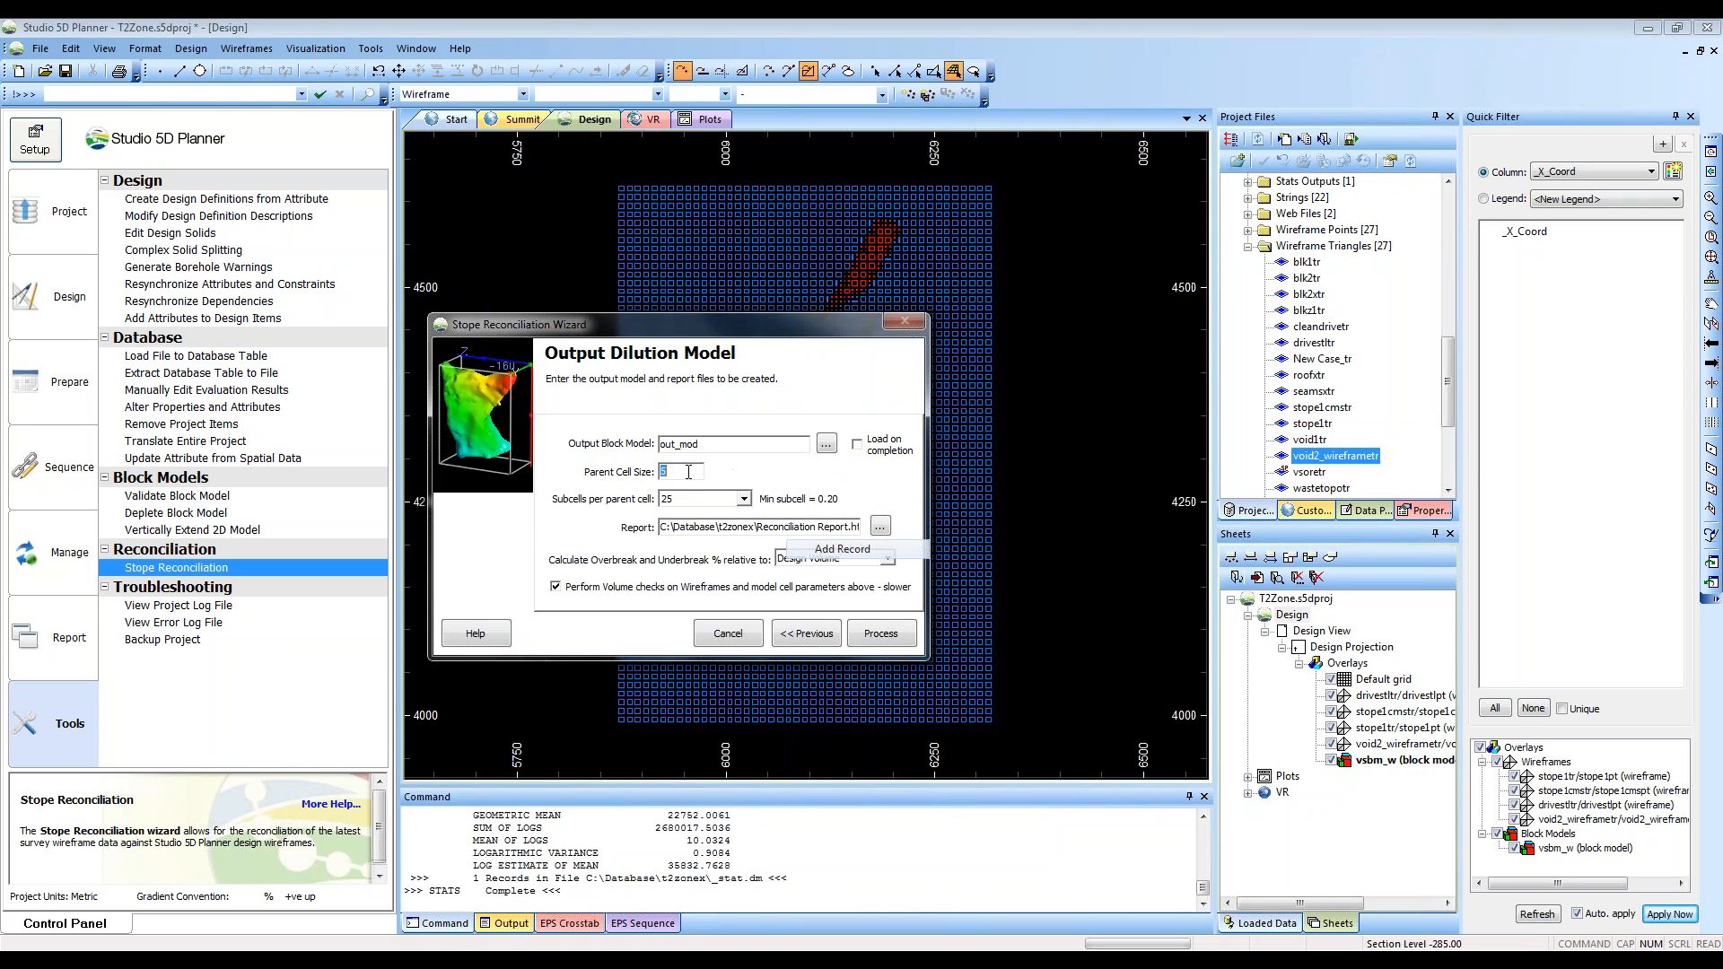
{"action": "left_click", "coordinate": [743, 498]}
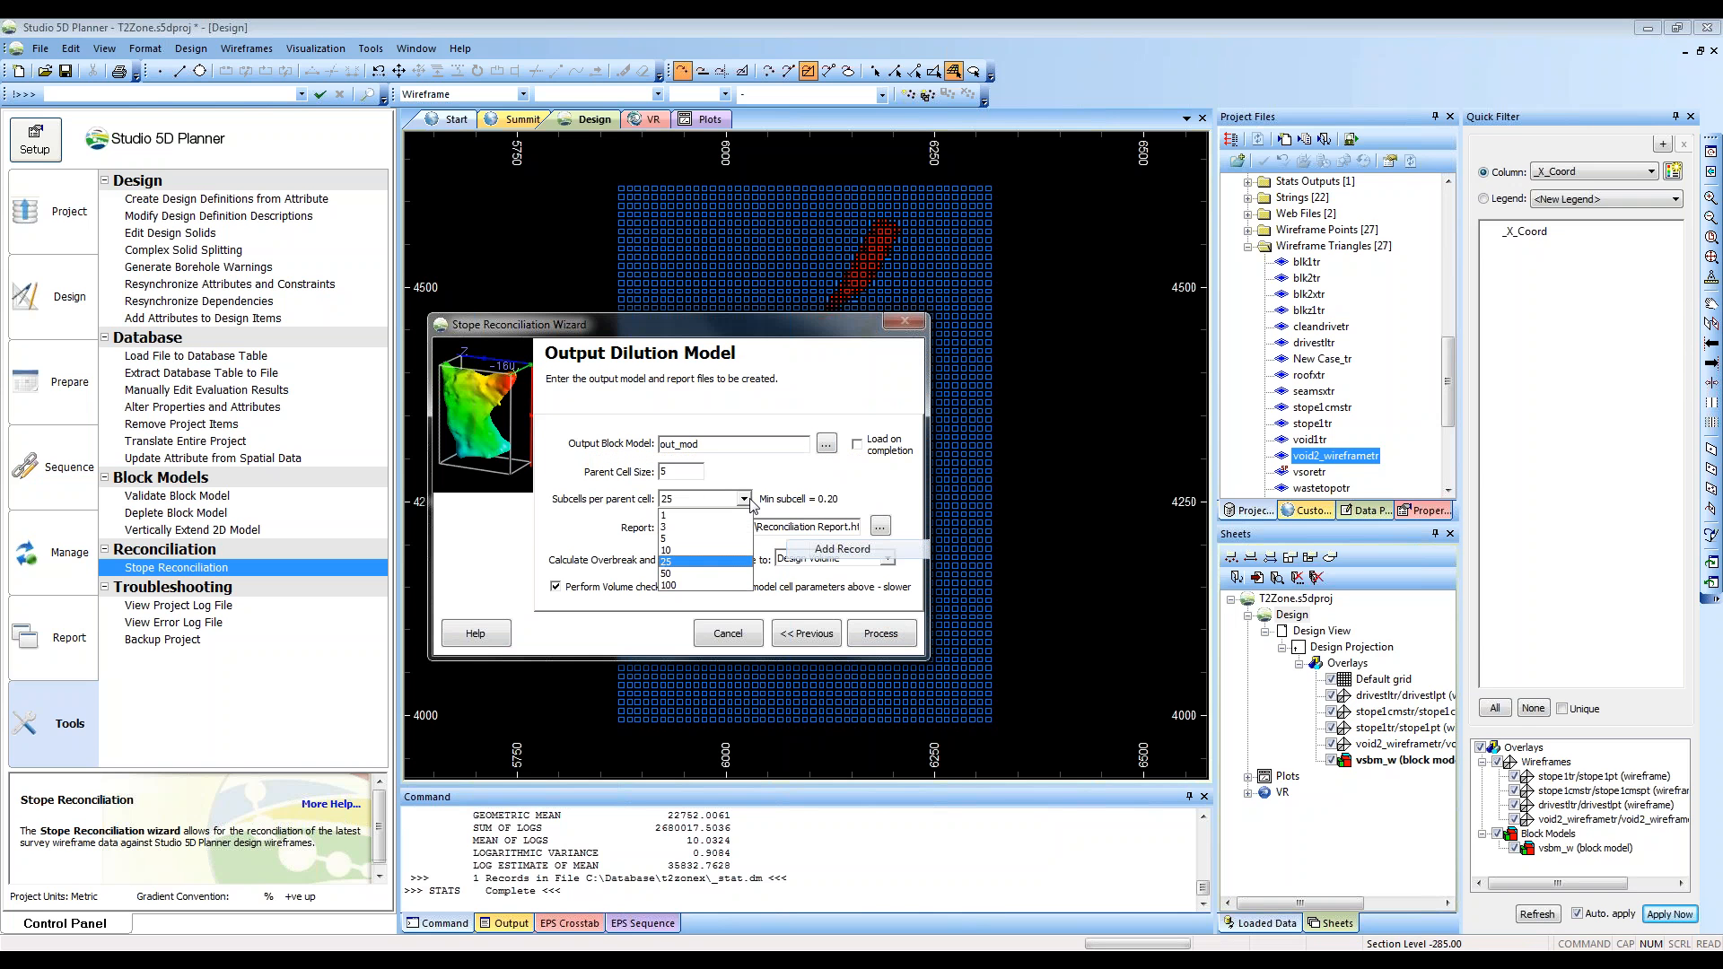
{"action": "left_click", "coordinate": [689, 550]}
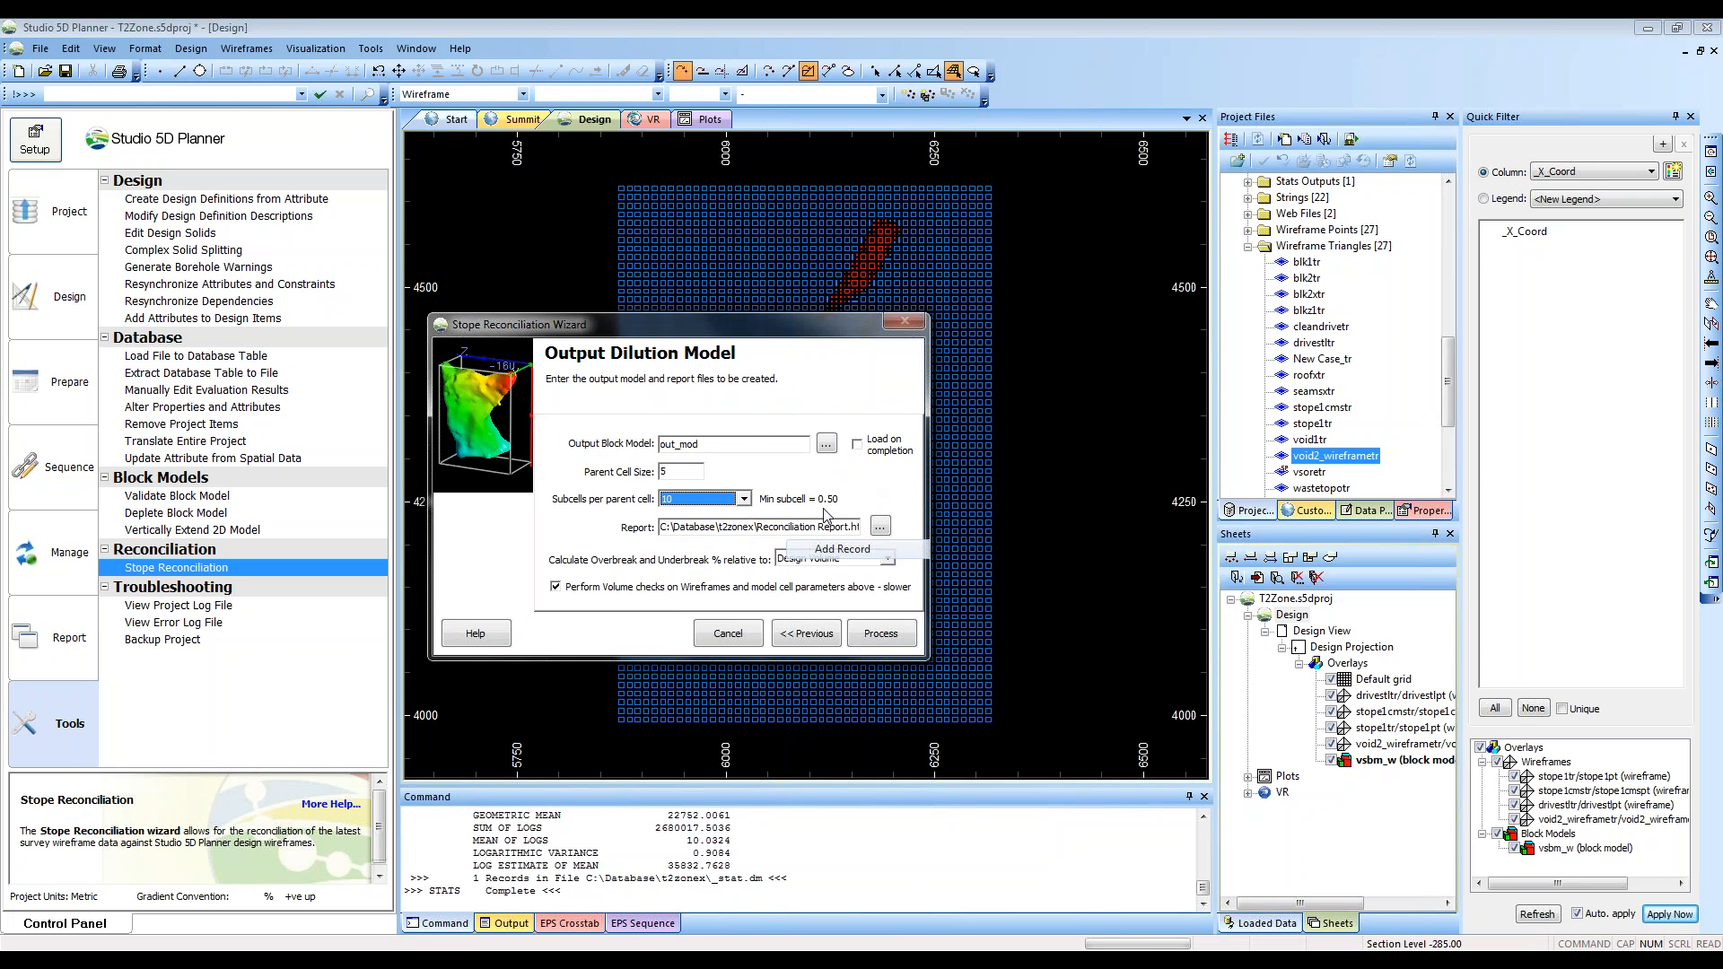
{"action": "left_click_drag", "start_coordinate": [746, 527], "coordinate": [897, 523]}
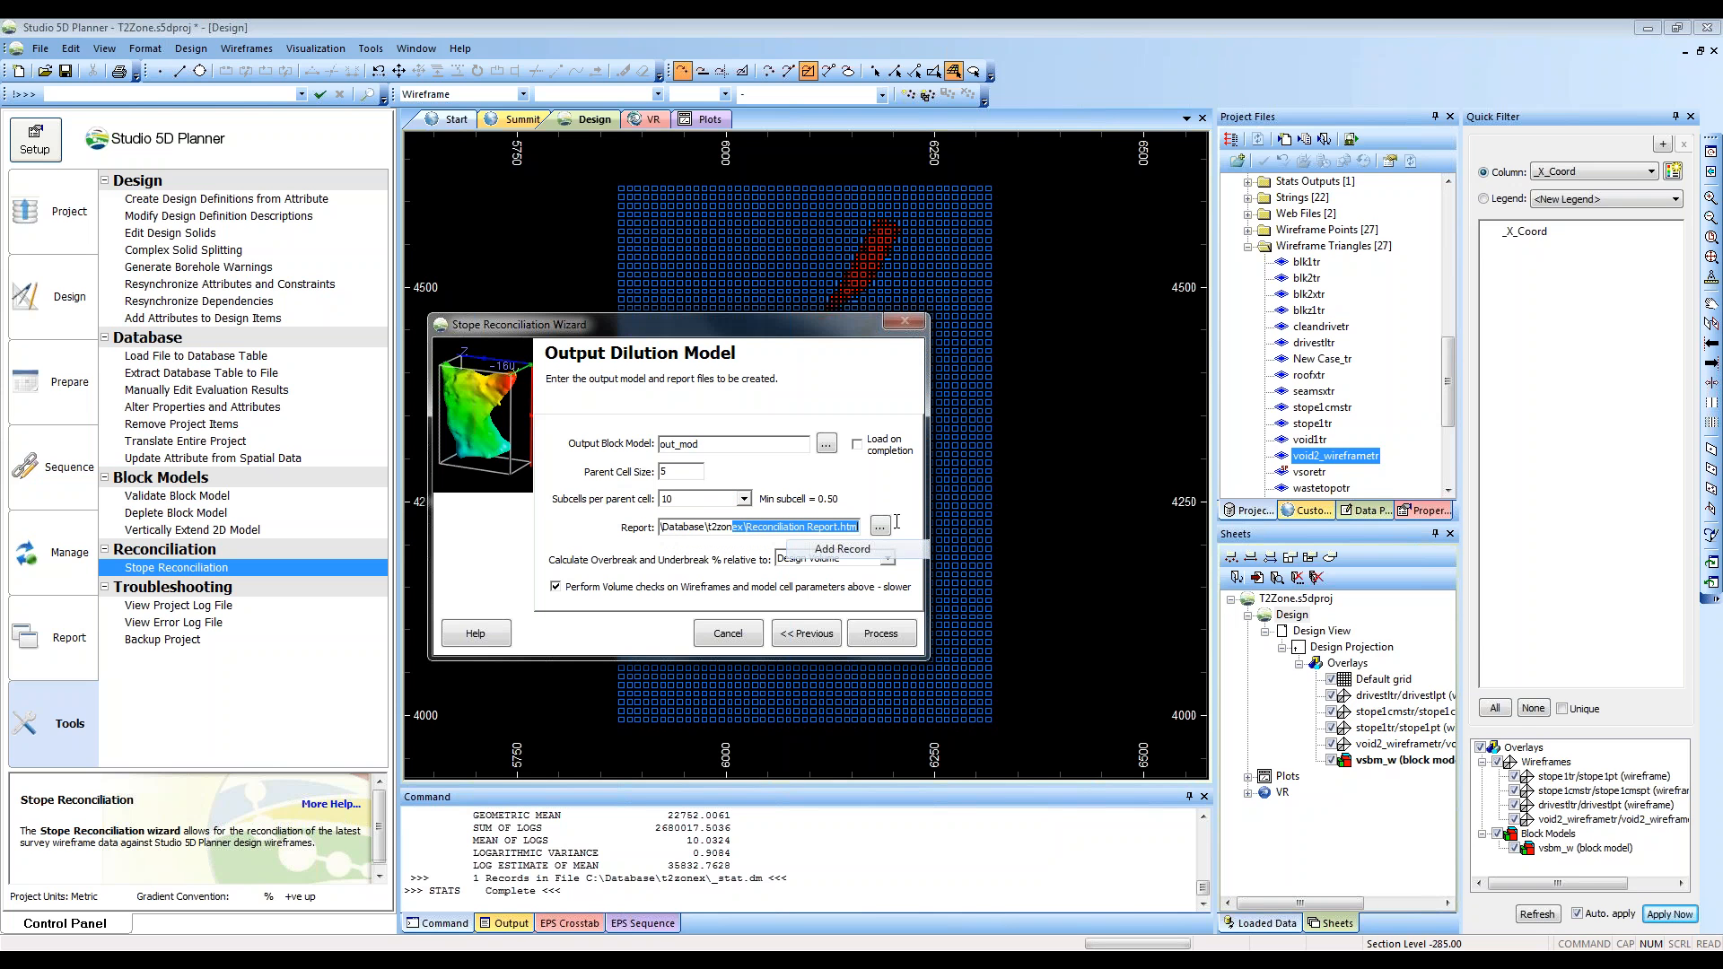
{"action": "left_click", "coordinate": [808, 529]}
{"action": "left_click_drag", "start_coordinate": [849, 328], "coordinate": [837, 211]}
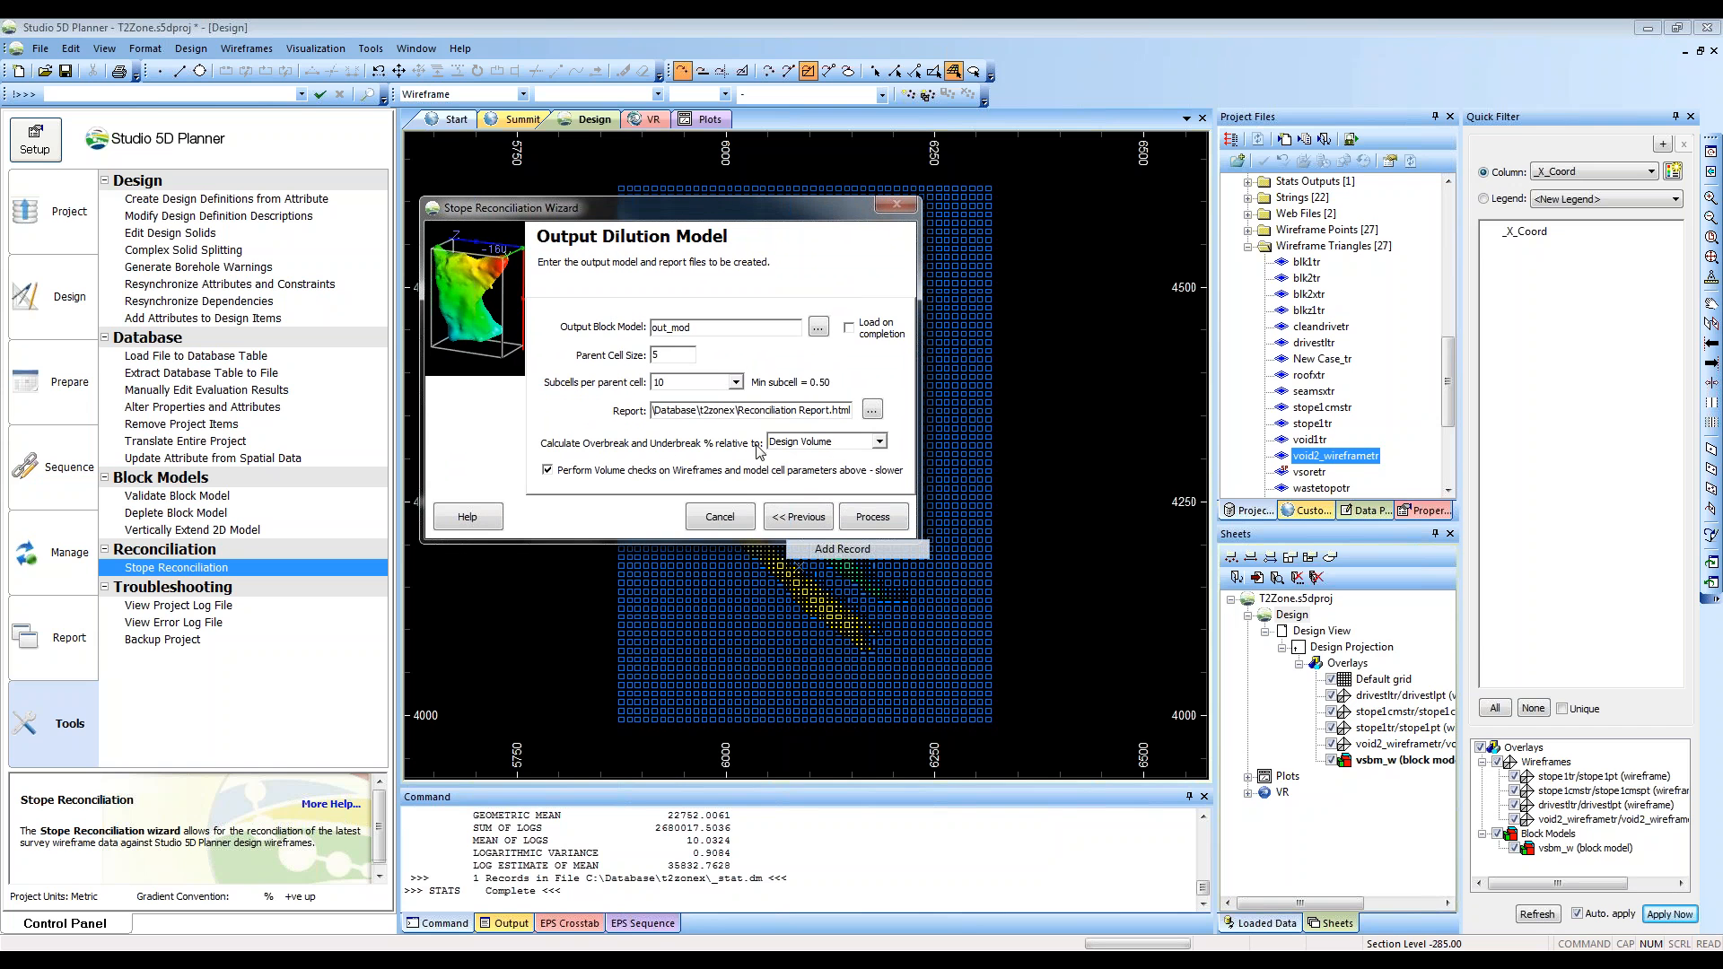
Calculate overbreak and underbreak percentages relative to Design Volume and process the reconciliation with volume checks enabled
{"action": "left_click", "coordinate": [879, 442]}
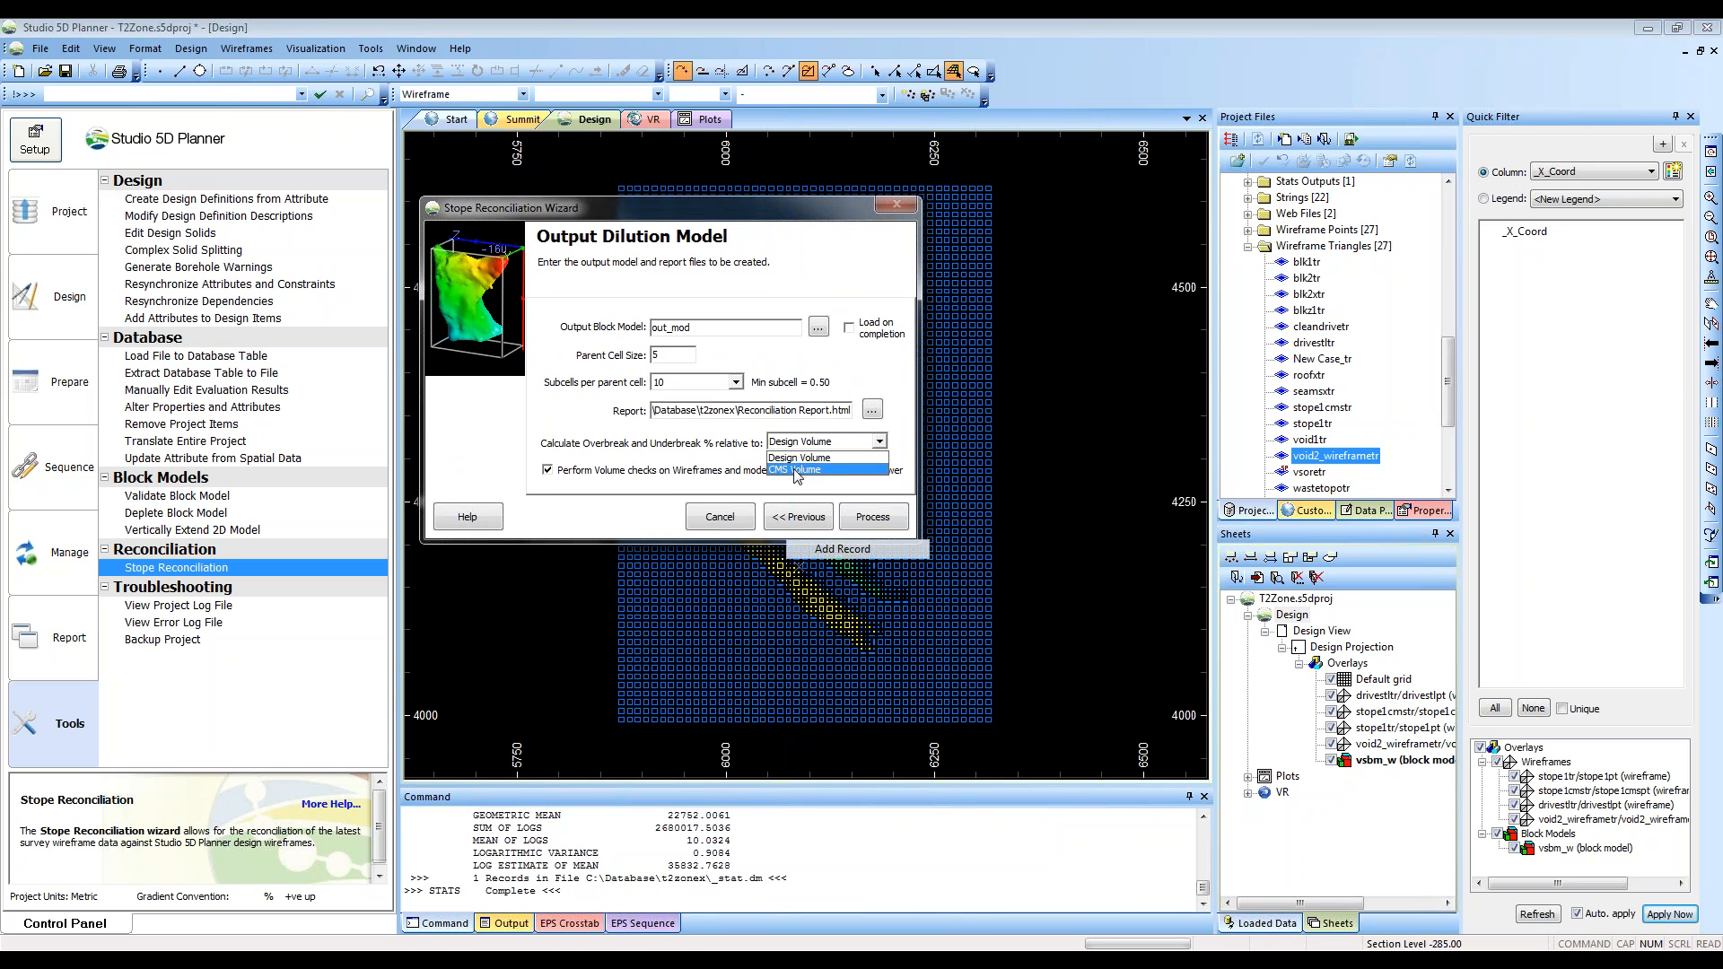
{"action": "left_click", "coordinate": [875, 459]}
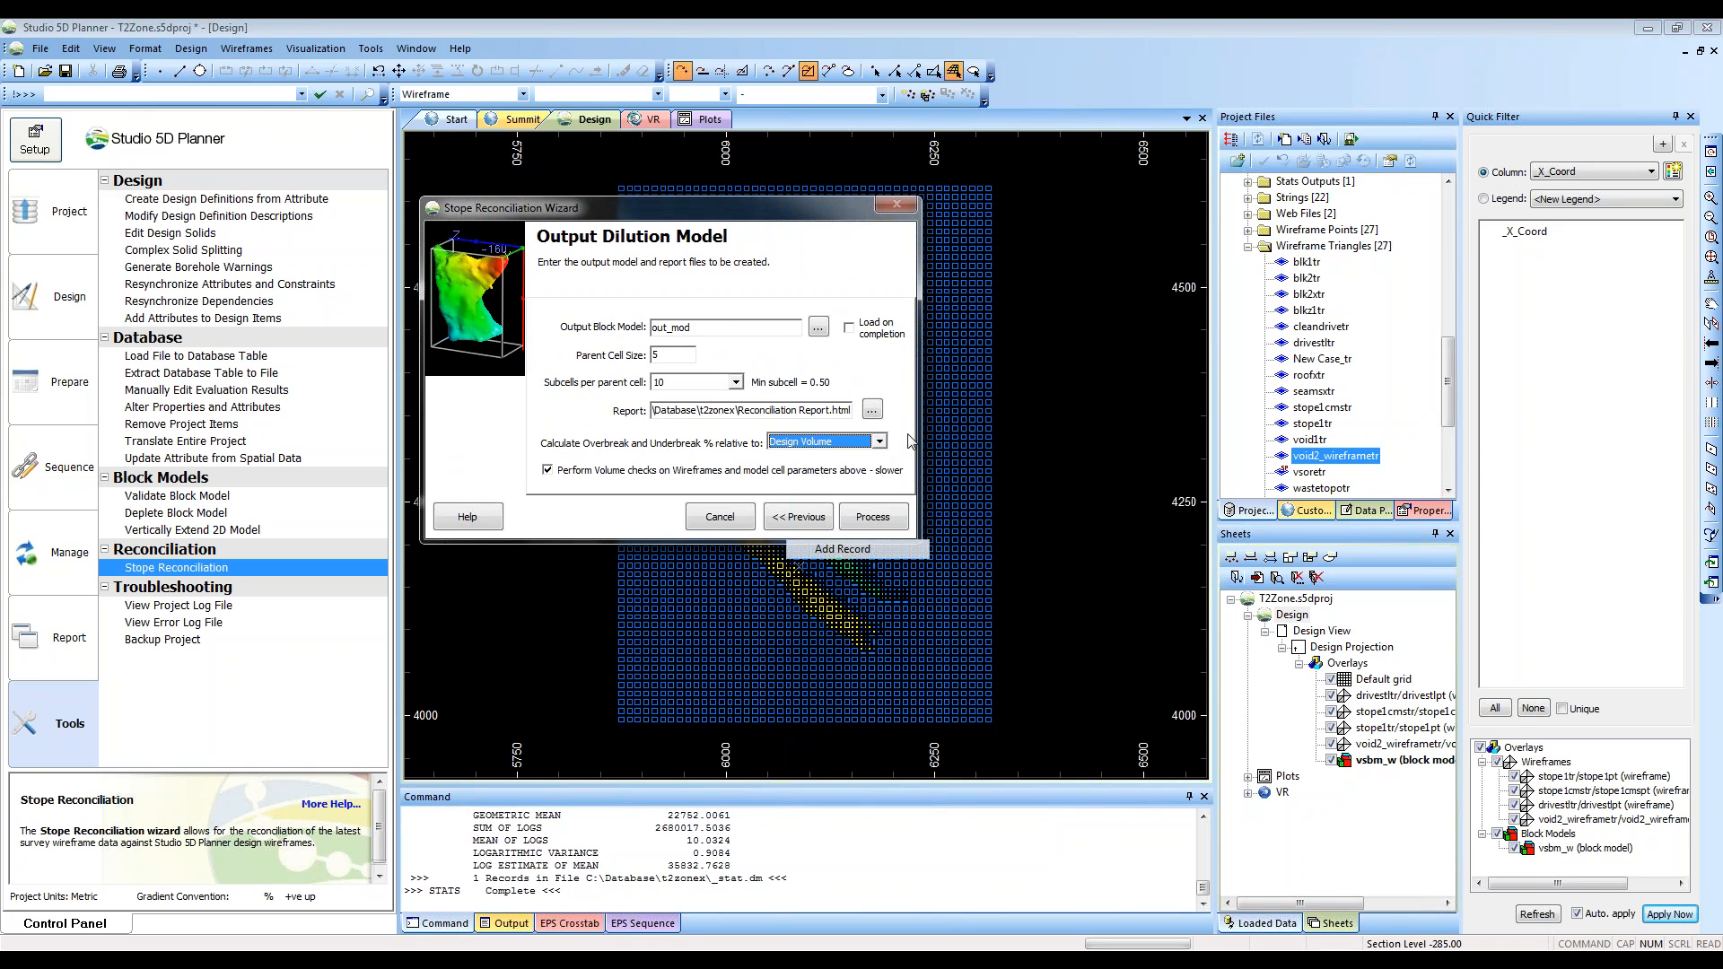
{"action": "left_click", "coordinate": [881, 526]}
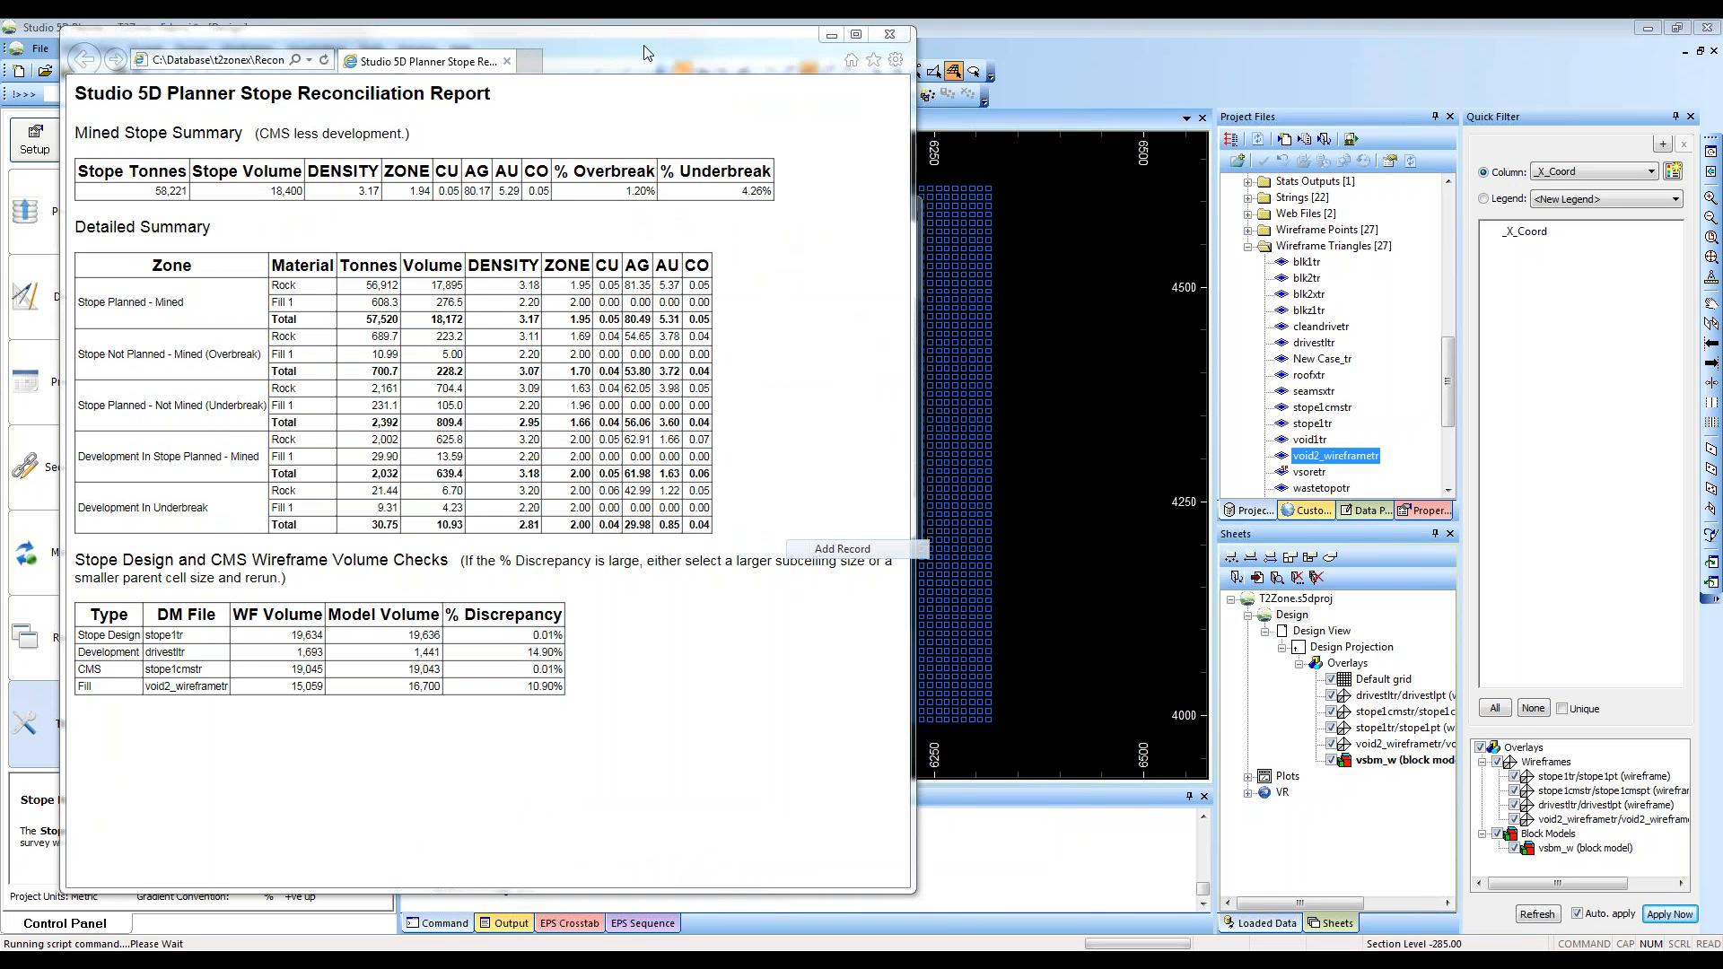
Examine the stope reconciliation report against the VR view, including the rock and fill tonnes of the Stope Planned - Mined zone
{"action": "mouse_move", "coordinate": [646, 53]}
{"action": "left_mouse_down"}
{"action": "mouse_move", "coordinate": [982, 56]}
{"action": "mouse_move", "coordinate": [572, 58]}
{"action": "mouse_move", "coordinate": [641, 58]}
{"action": "mouse_move", "coordinate": [625, 62]}
{"action": "left_mouse_up"}
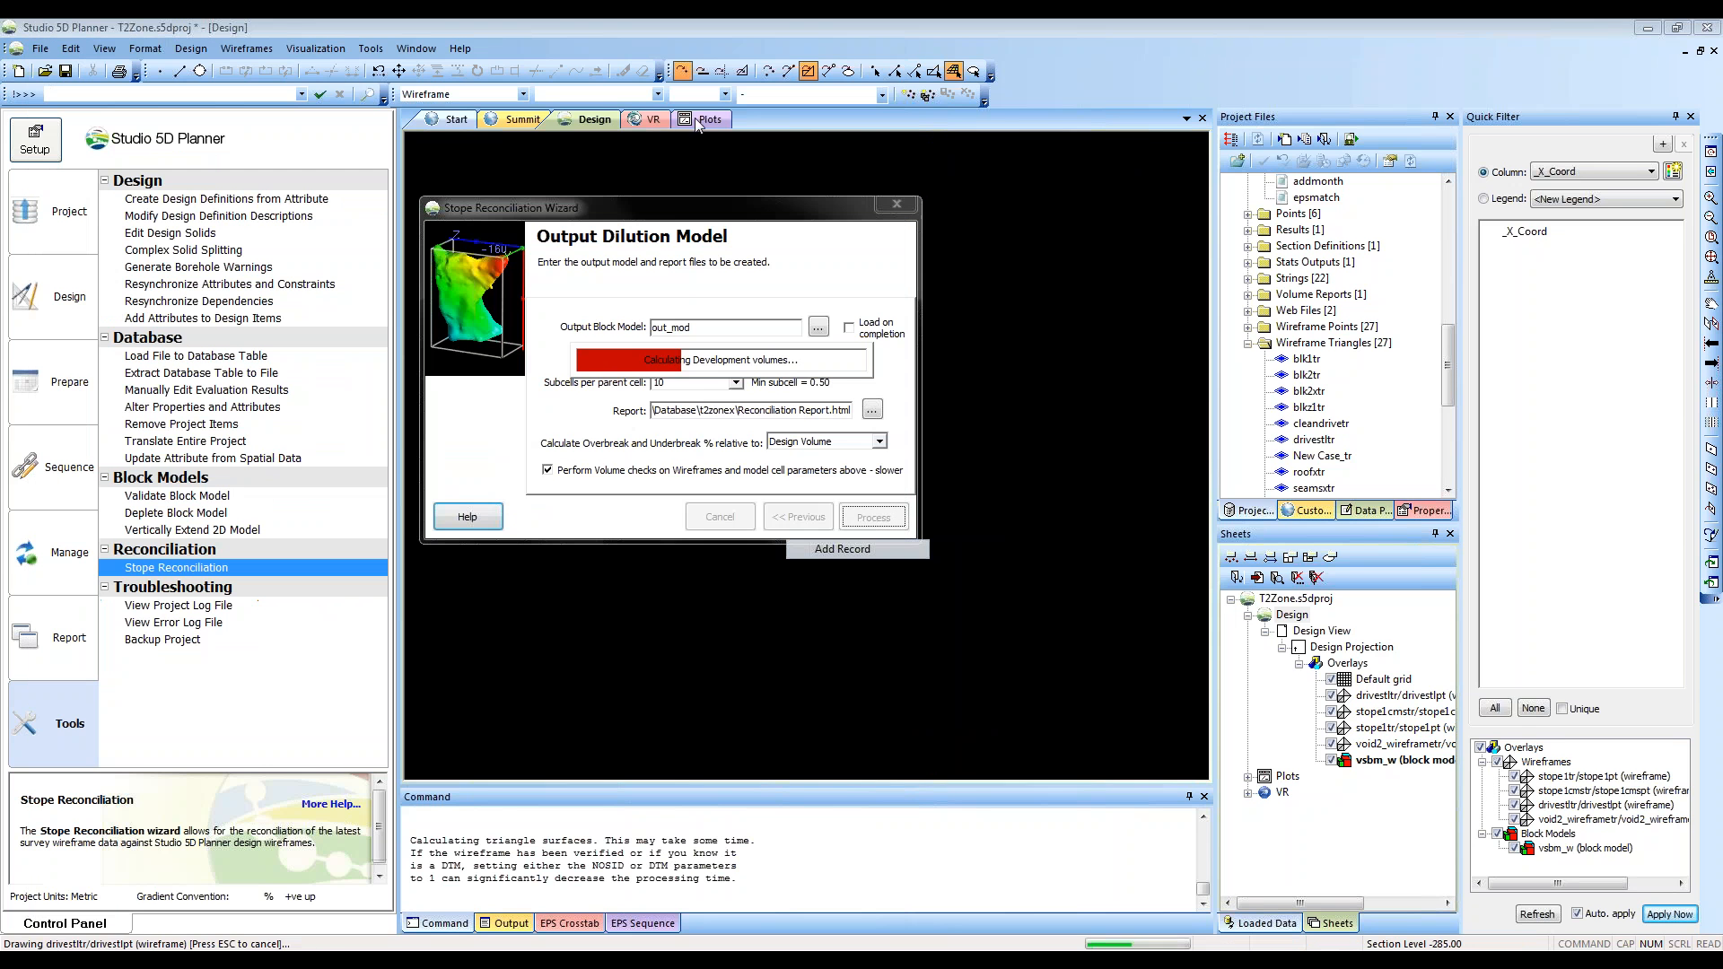
{"action": "left_click", "coordinate": [644, 119]}
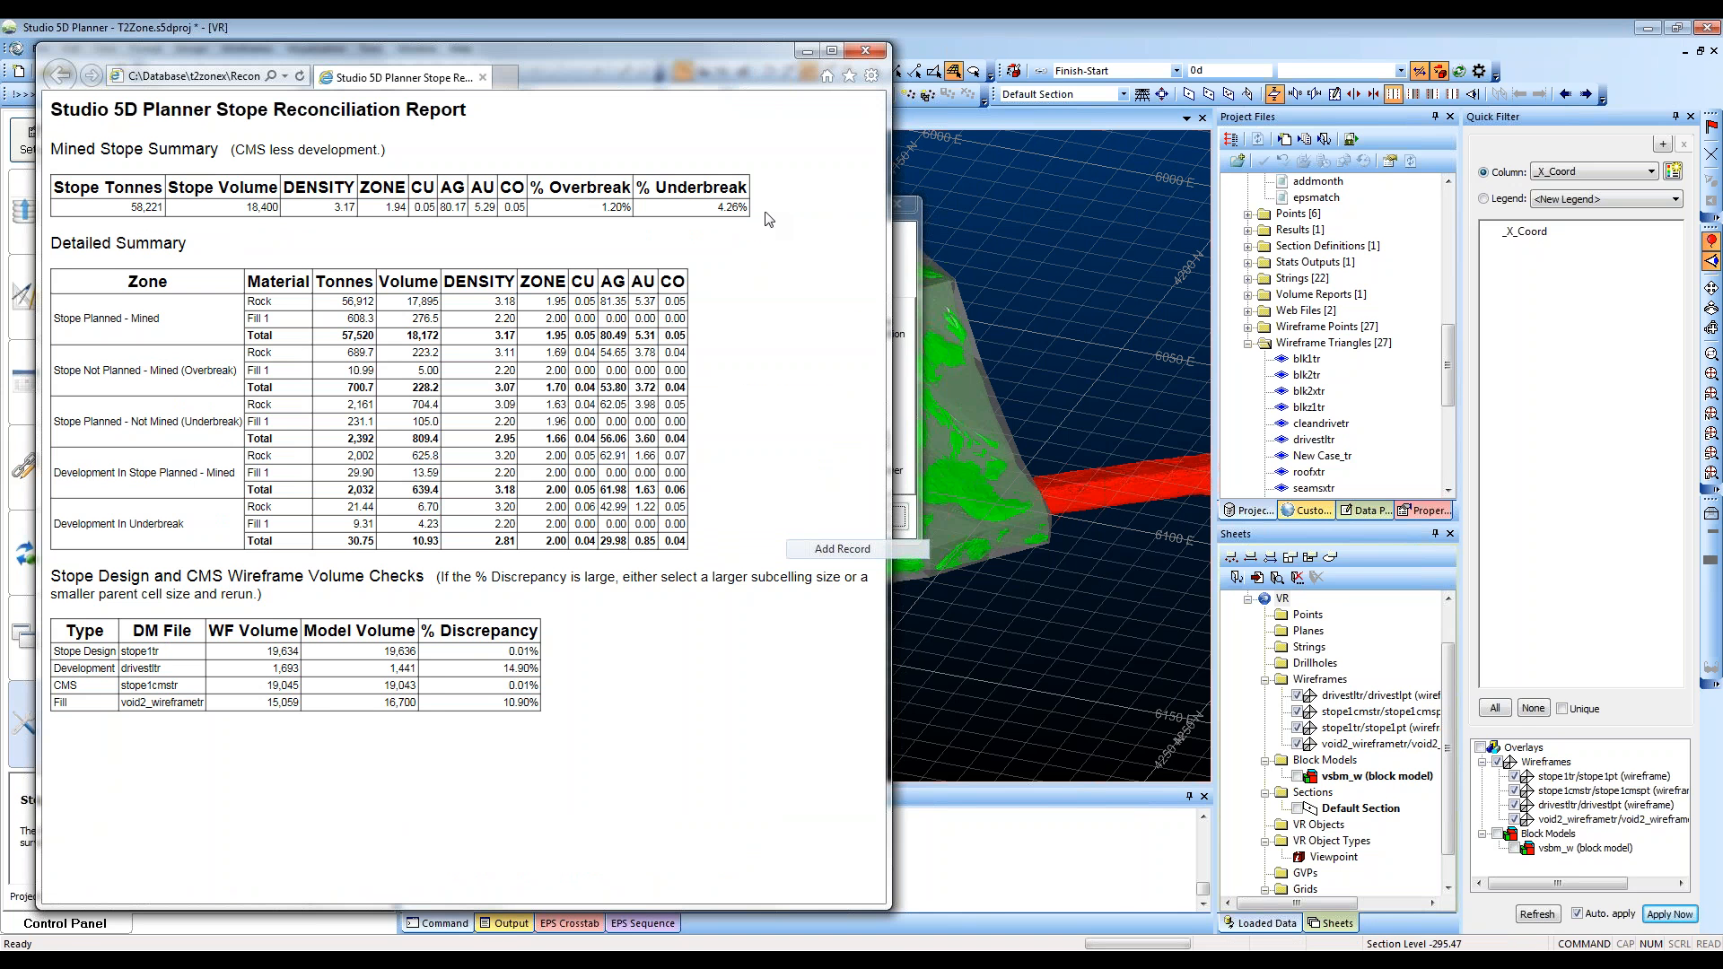
{"action": "left_click_drag", "start_coordinate": [625, 59], "coordinate": [659, 61]}
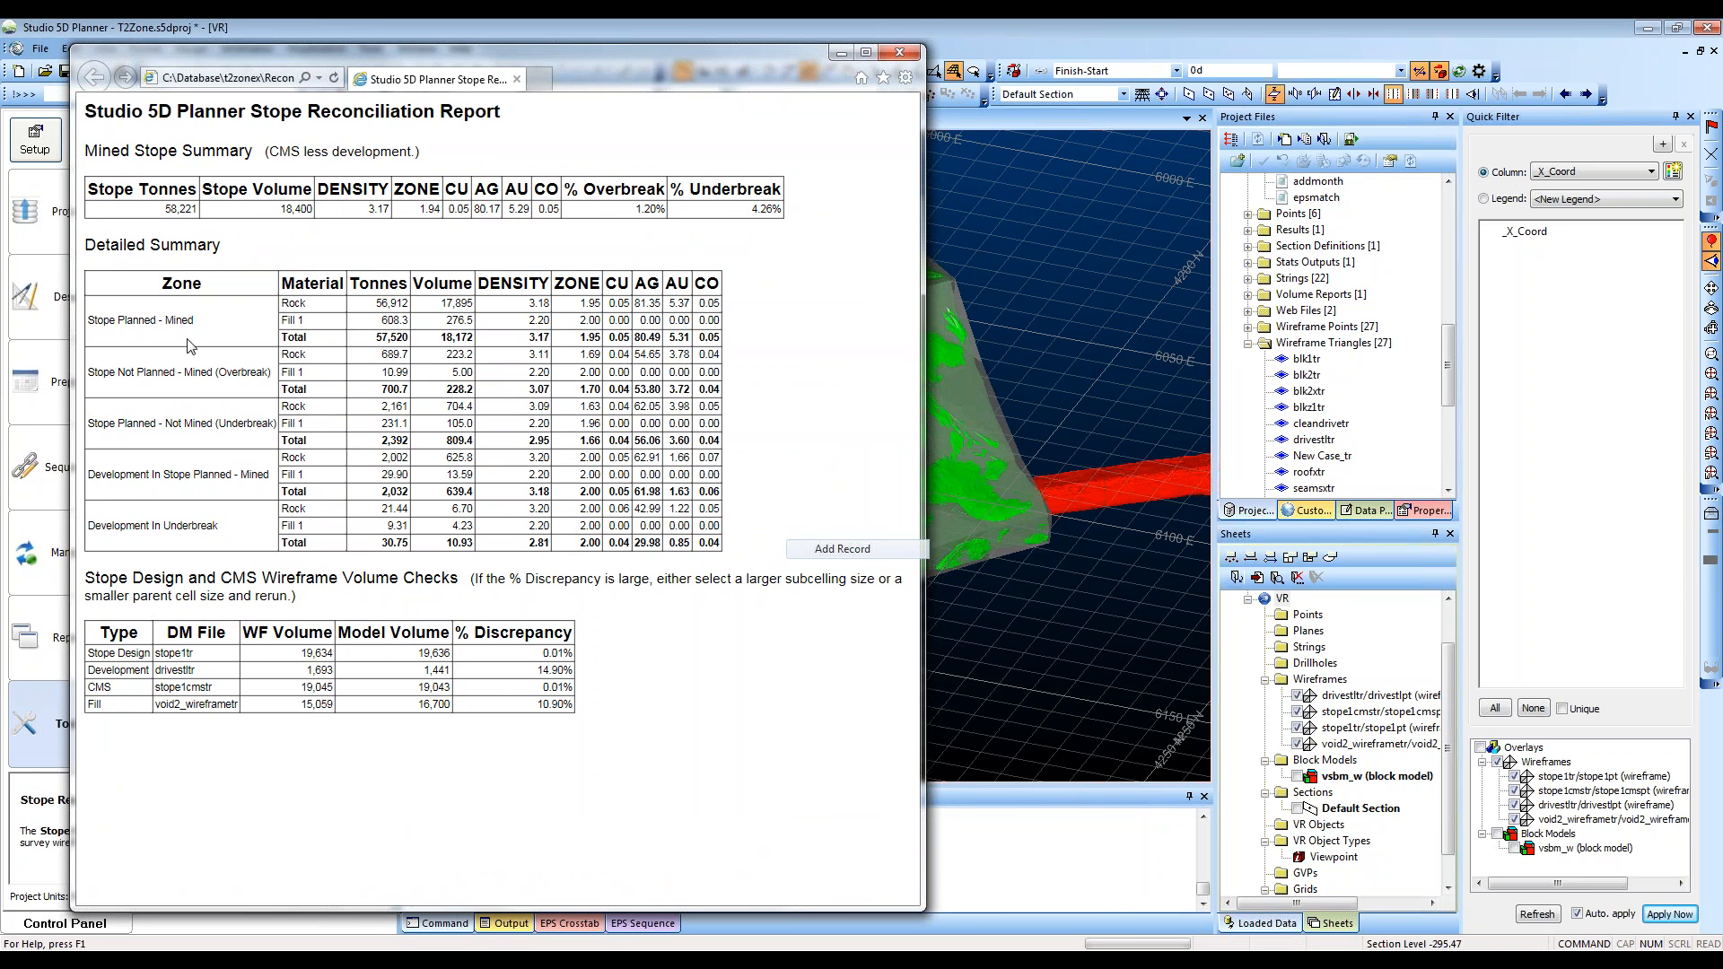
{"action": "double_click", "coordinate": [397, 305]}
{"action": "left_click_drag", "start_coordinate": [377, 321], "coordinate": [408, 330]}
{"action": "left_click", "coordinate": [379, 303]}
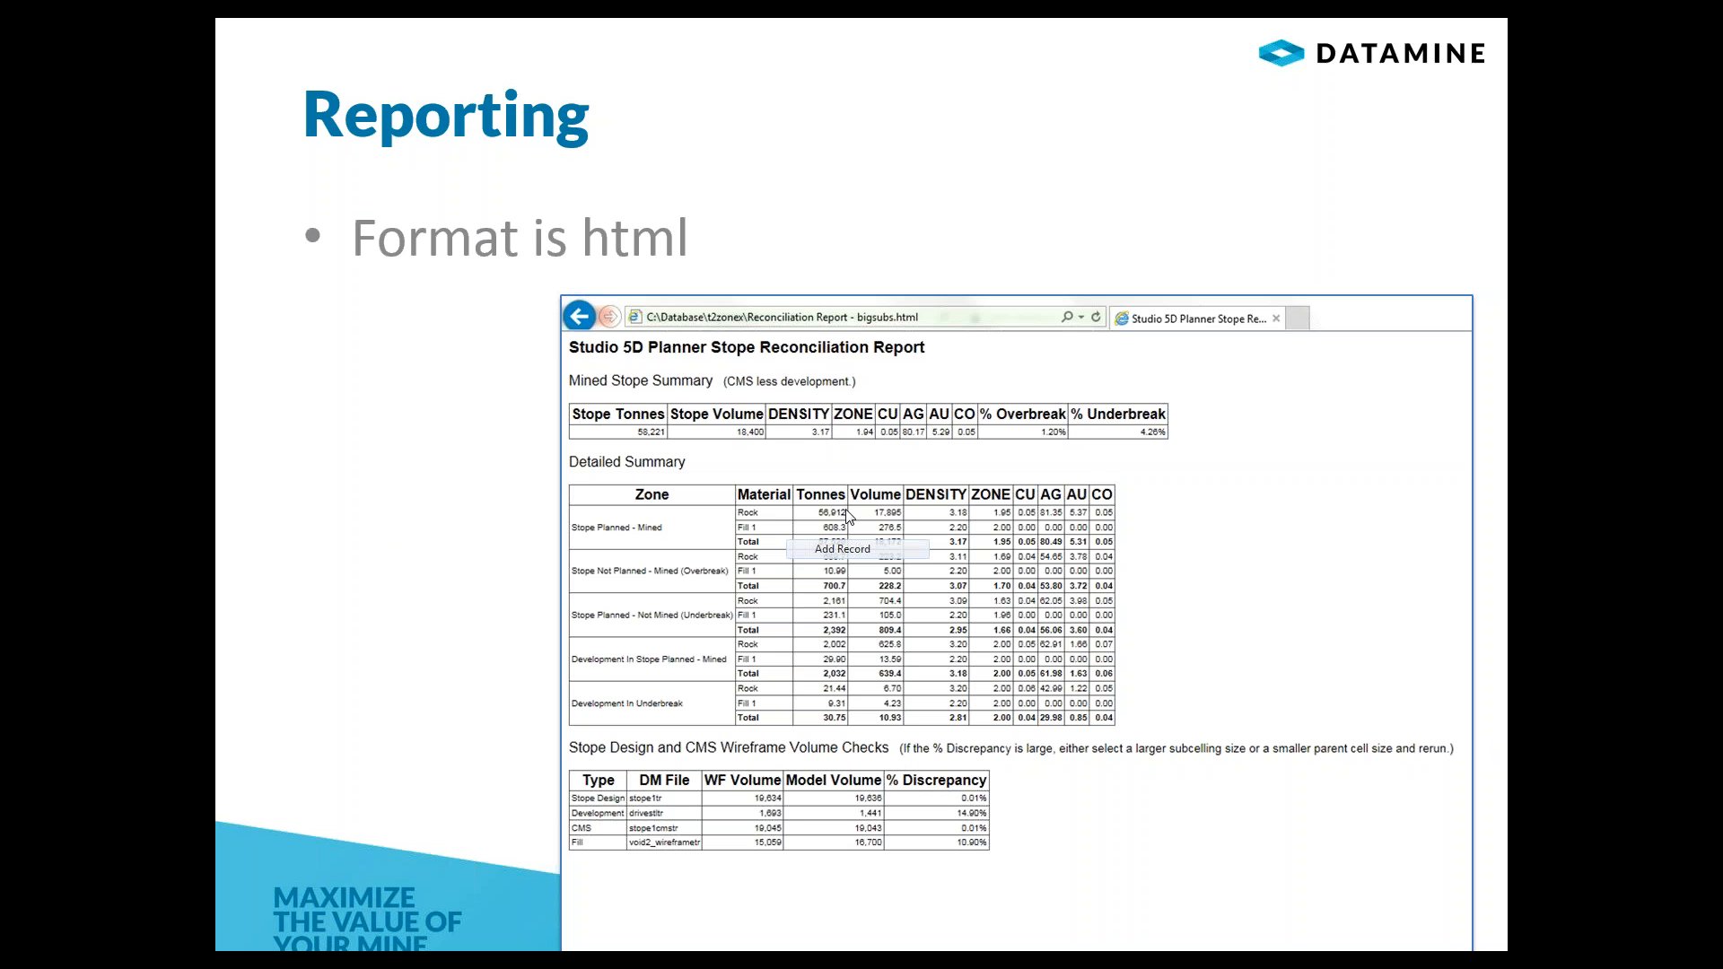
{"action": "left_click", "coordinate": [755, 642]}
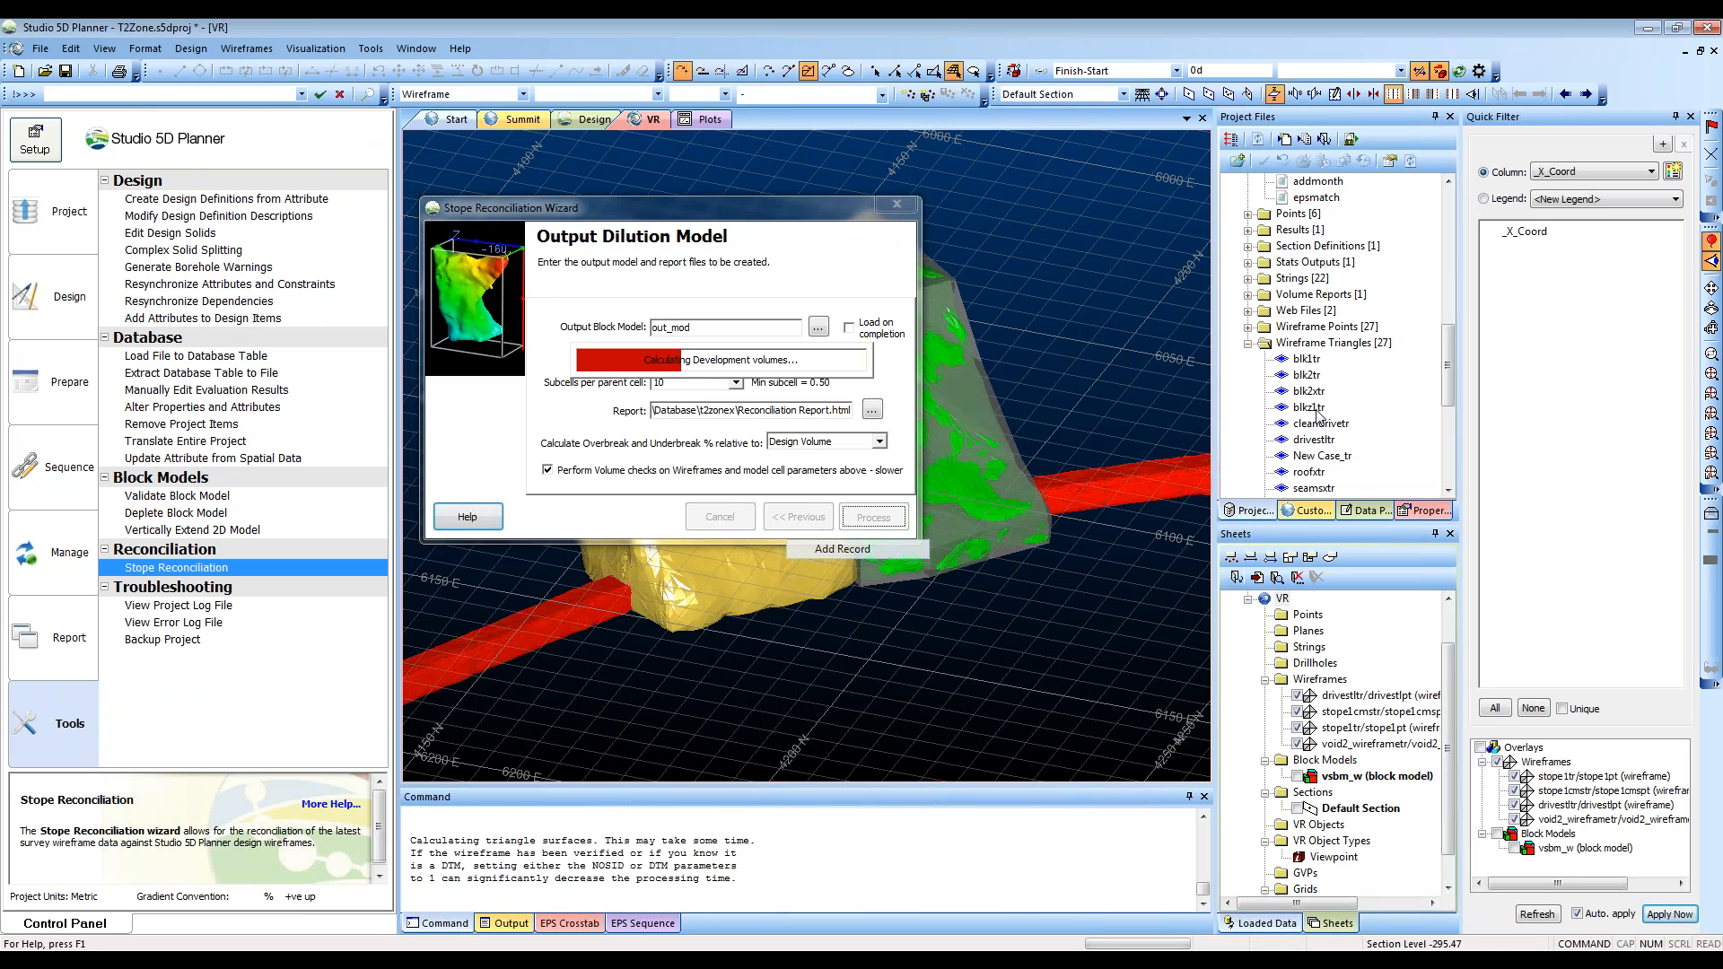
Open the vsbm_w block model in the Datamine Table Editor, inspect its DENSITY values, and close the table
{"action": "left_click", "coordinate": [1312, 409]}
{"action": "scroll", "coordinate": [1317, 413], "scroll_direction": "down", "scroll_amount": 10}
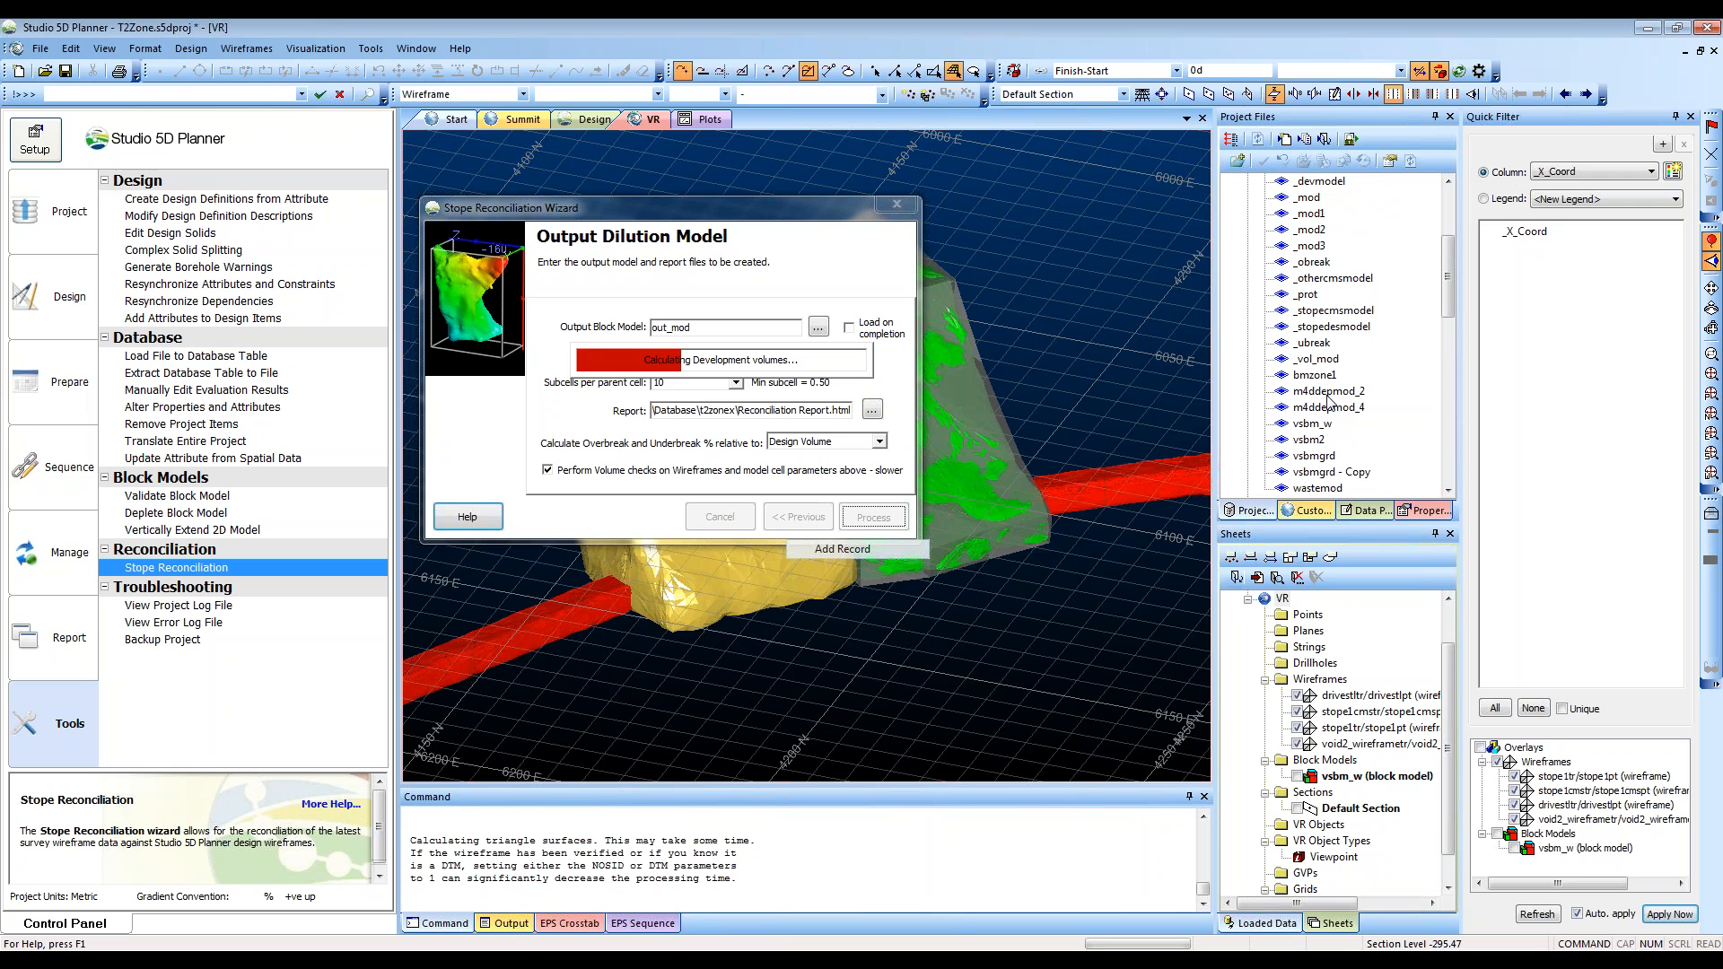
{"action": "scroll", "coordinate": [1313, 339], "scroll_direction": "up", "scroll_amount": 4}
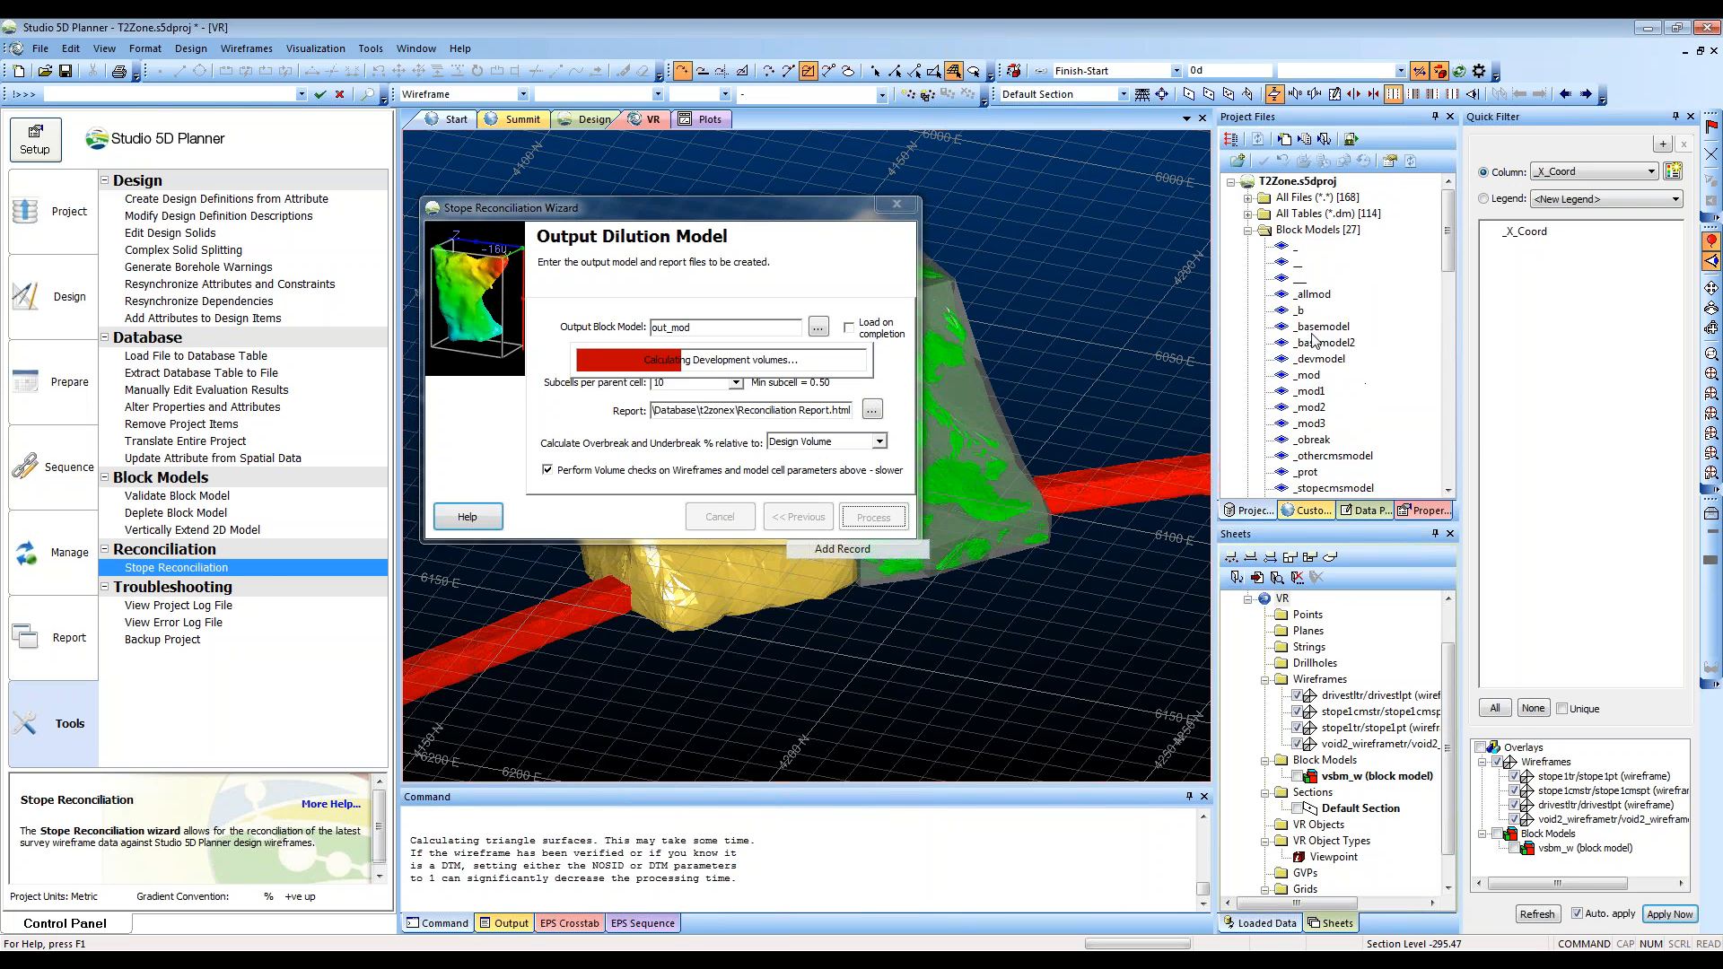
{"action": "scroll", "coordinate": [1314, 341], "scroll_direction": "down", "scroll_amount": 4}
{"action": "double_click", "coordinate": [1309, 408]}
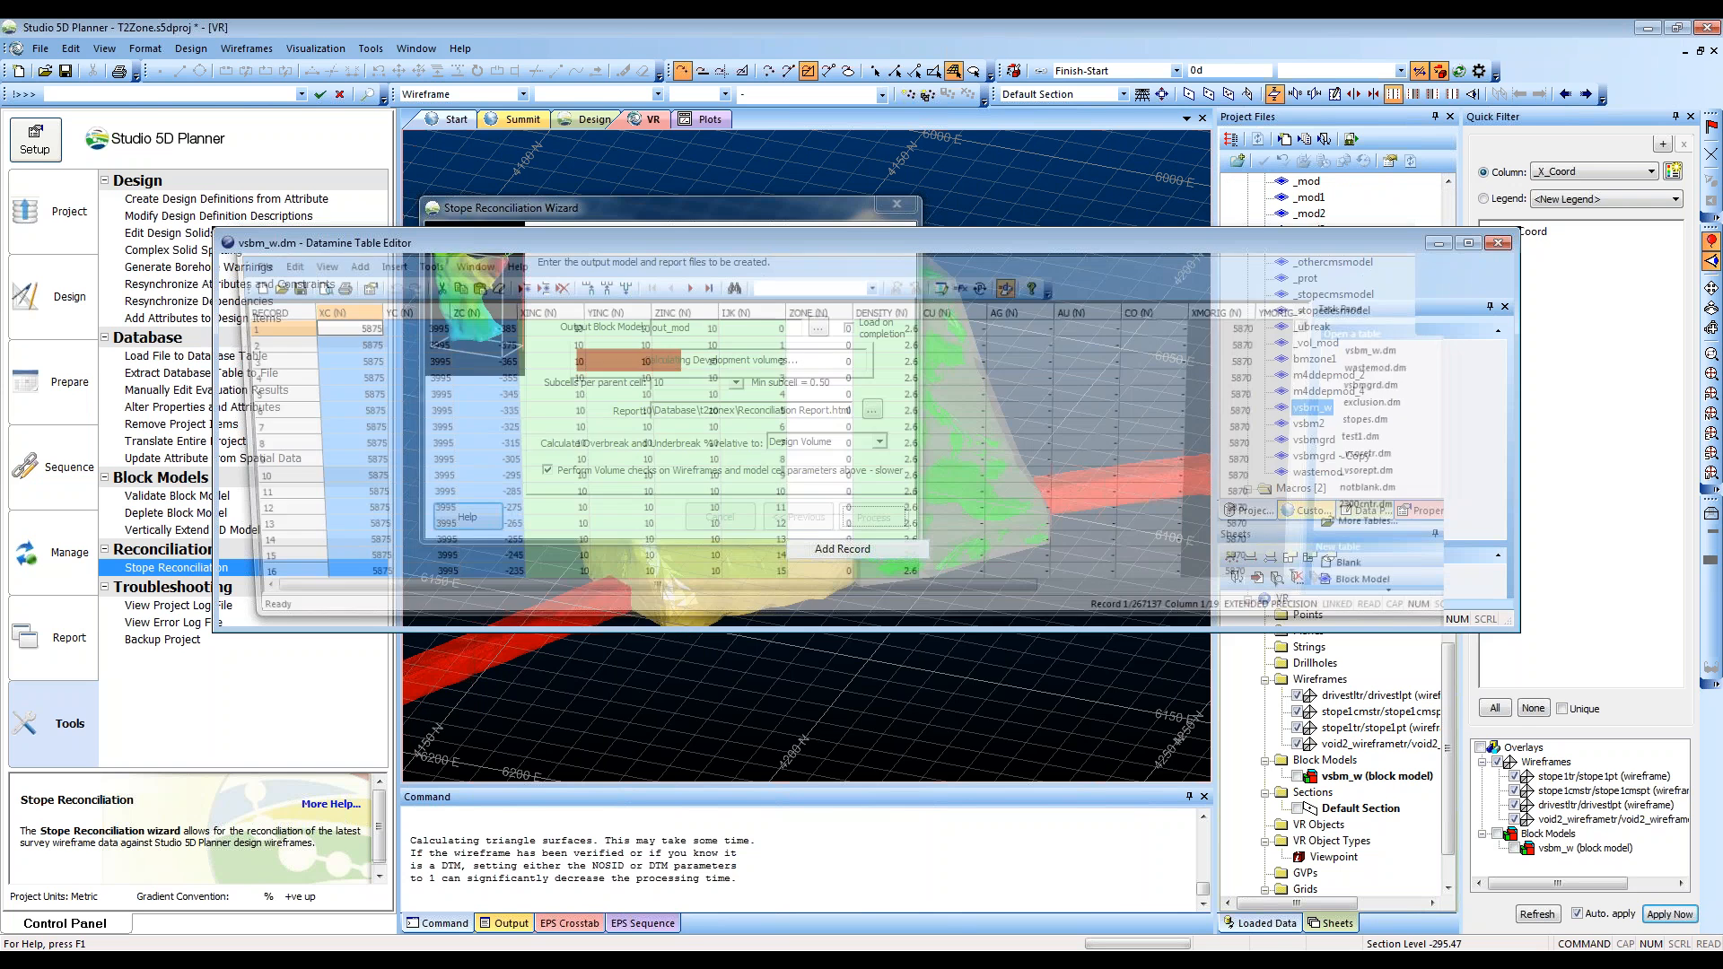
{"action": "left_click_drag", "start_coordinate": [1140, 246], "coordinate": [978, 208]}
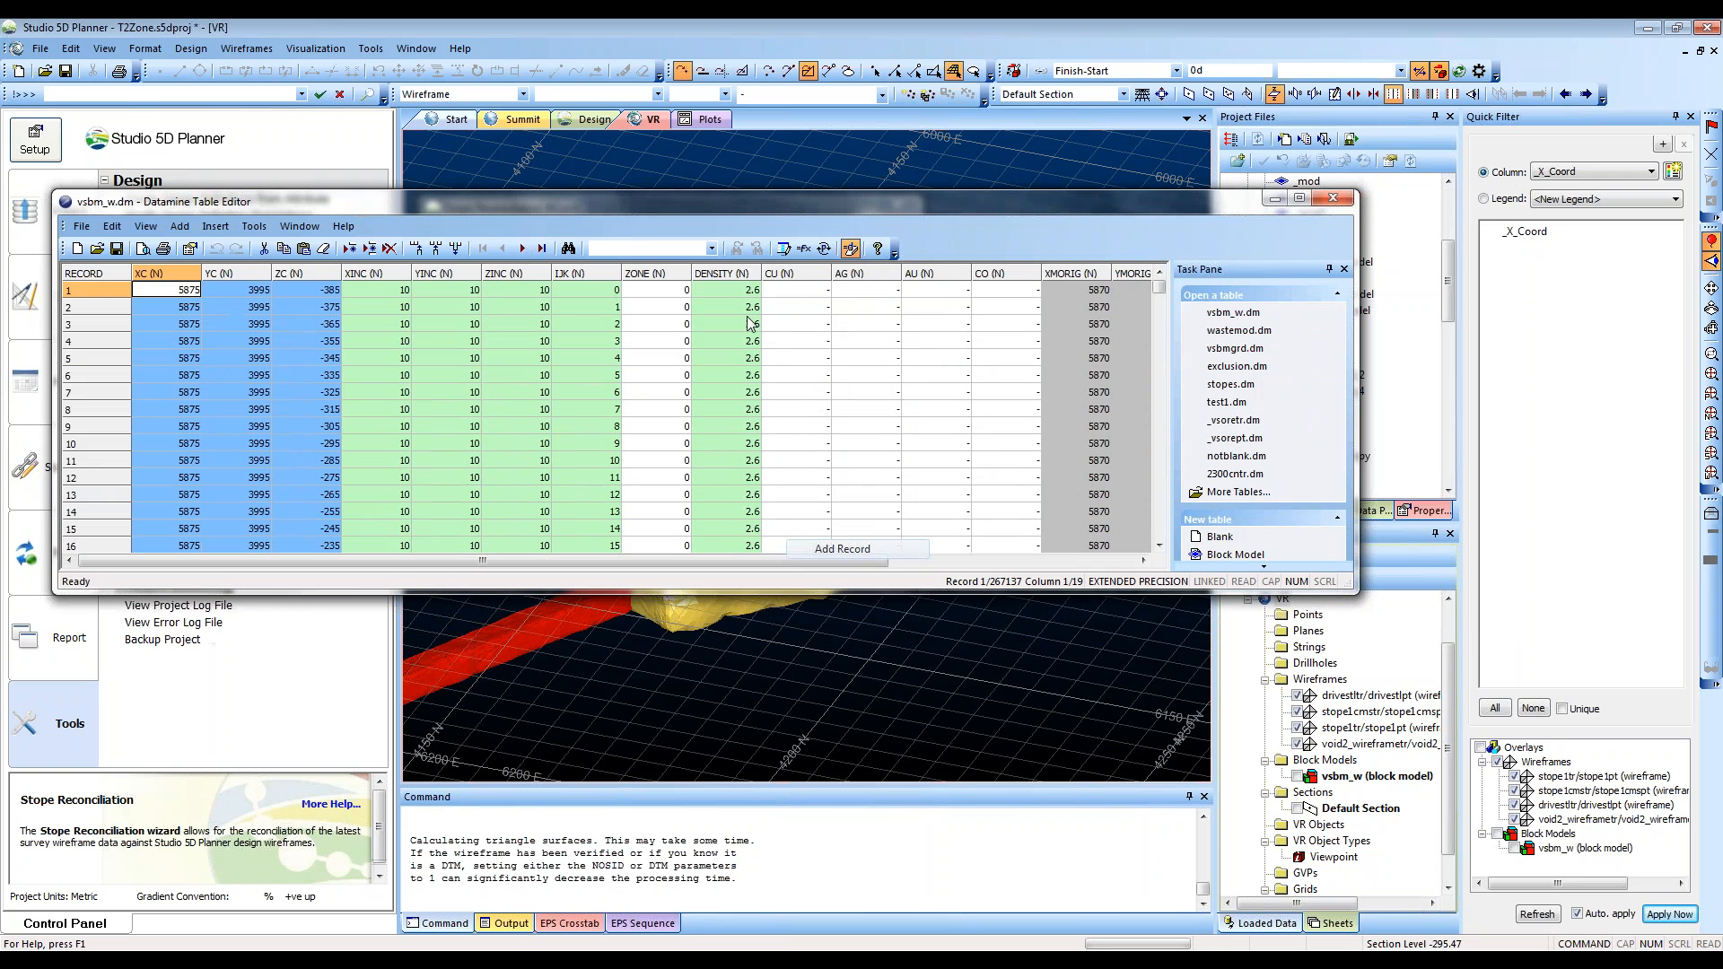
{"action": "left_click", "coordinate": [750, 306]}
{"action": "left_click", "coordinate": [740, 392]}
{"action": "left_click", "coordinate": [742, 461]}
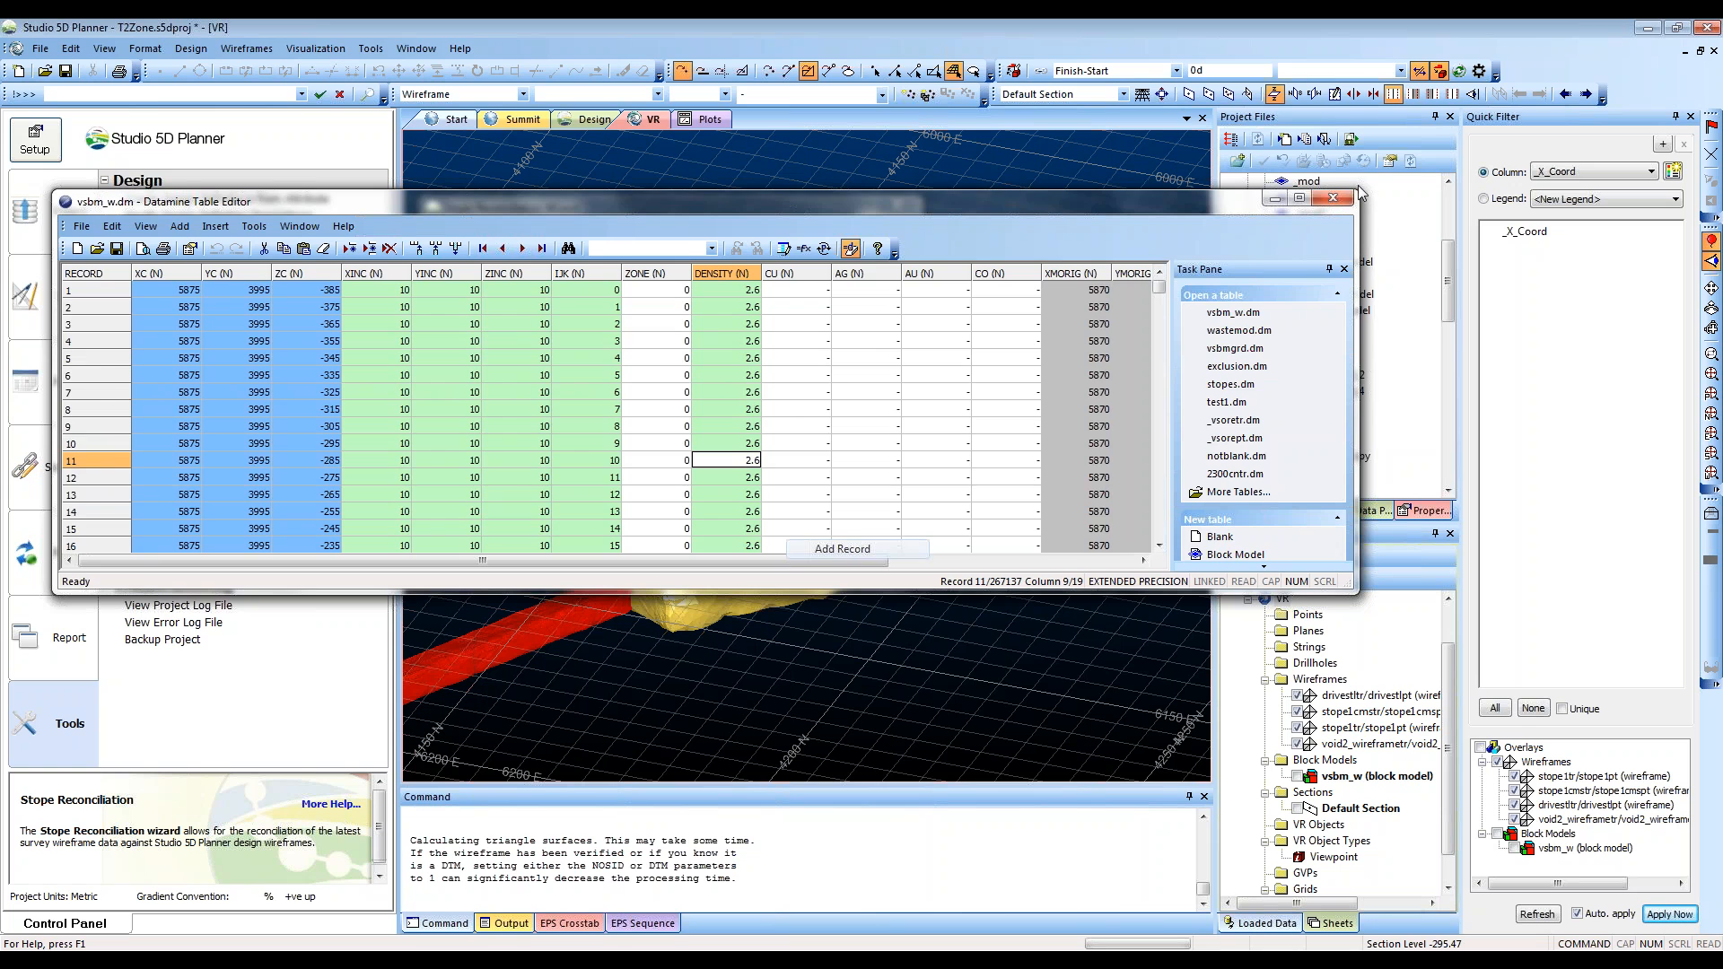
{"action": "left_click", "coordinate": [1333, 198]}
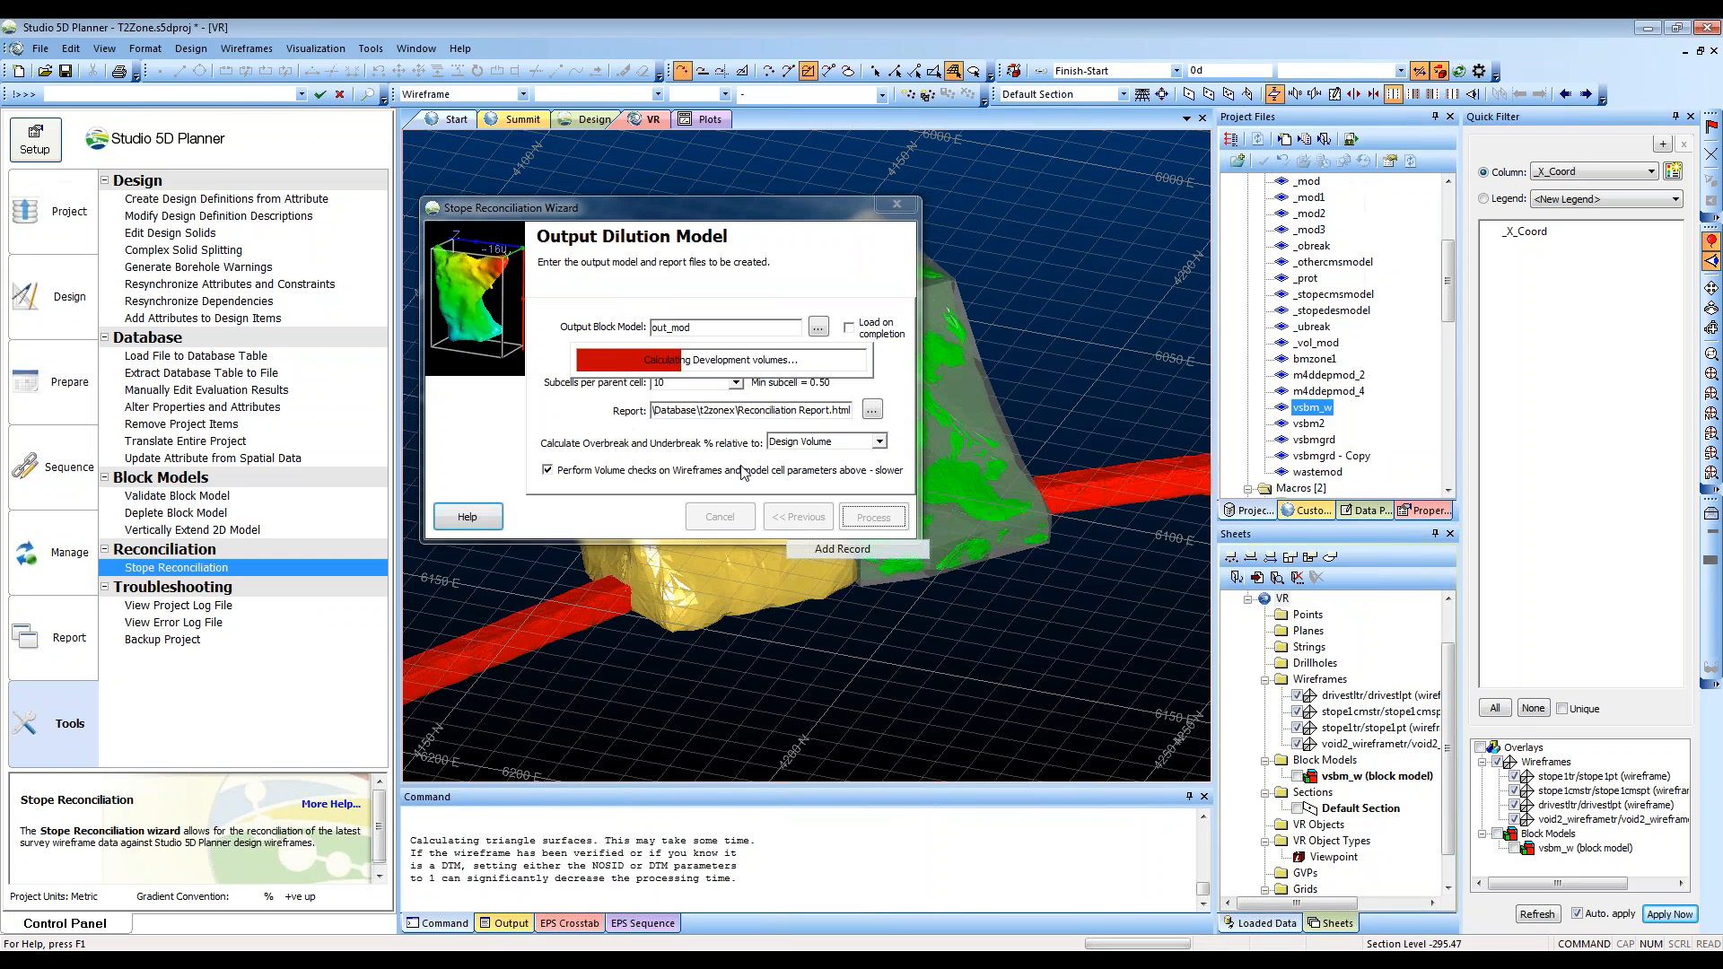
Display the vsbm_w block model in the VR view together with the wireframes
{"action": "left_click", "coordinate": [1297, 777]}
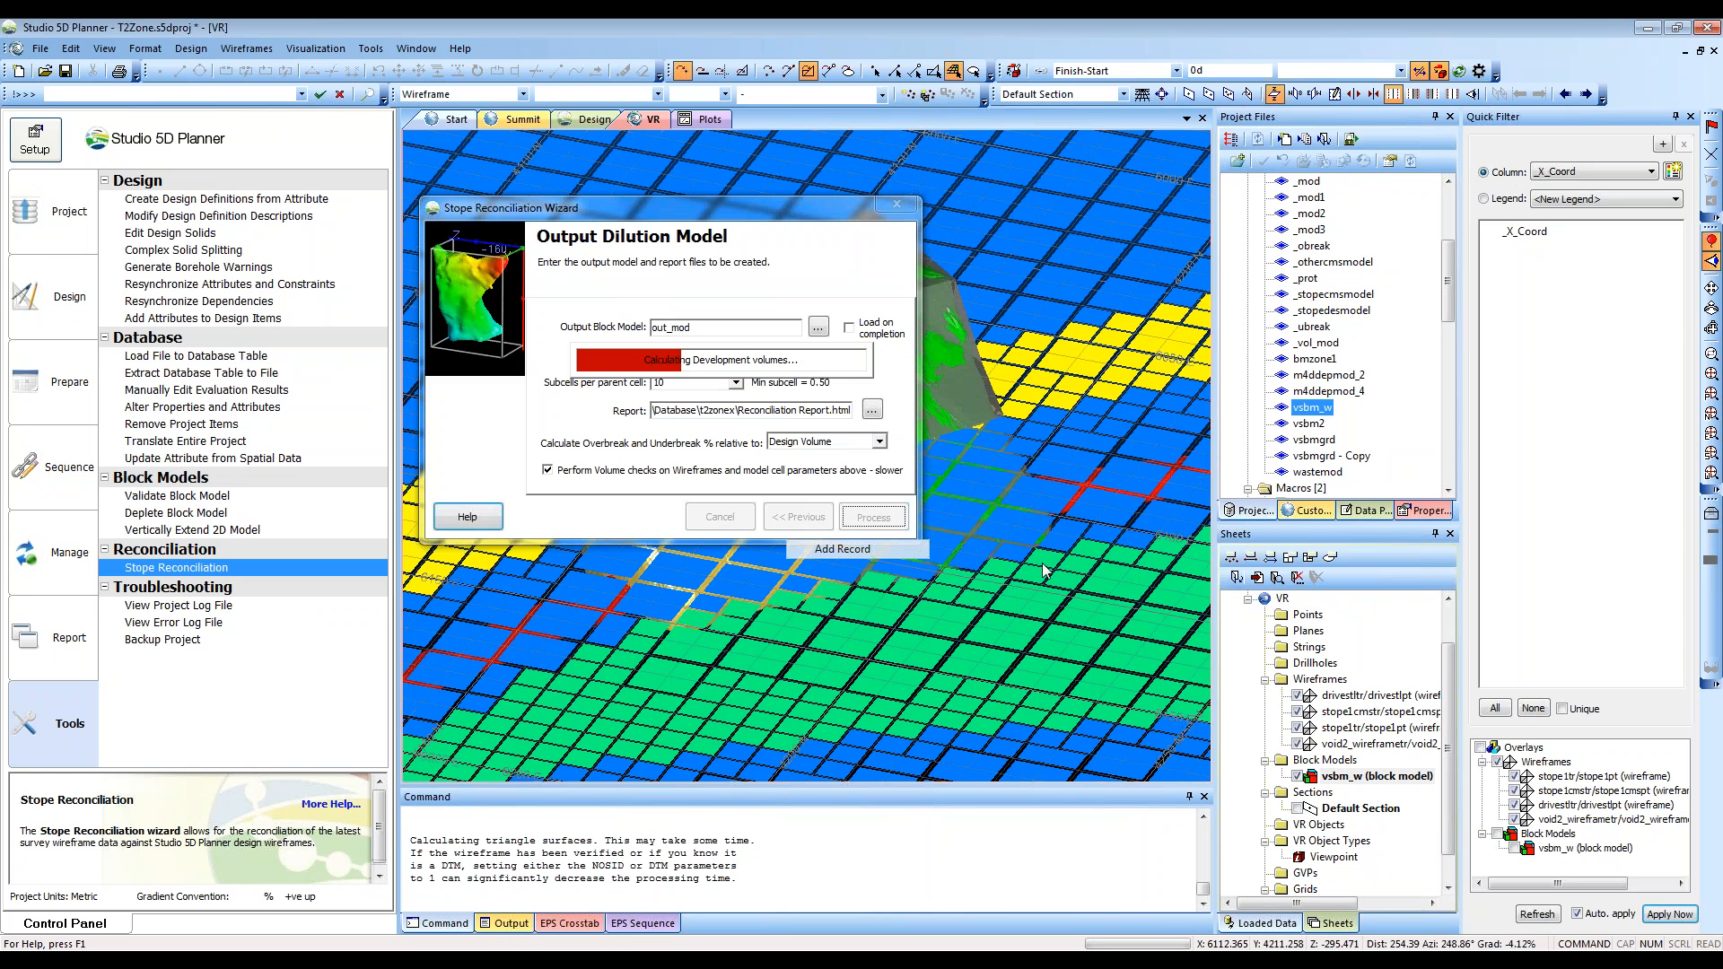
{"action": "scroll", "coordinate": [1057, 579], "scroll_direction": "down", "scroll_amount": 2}
{"action": "left_click_drag", "start_coordinate": [1057, 578], "coordinate": [1058, 664]}
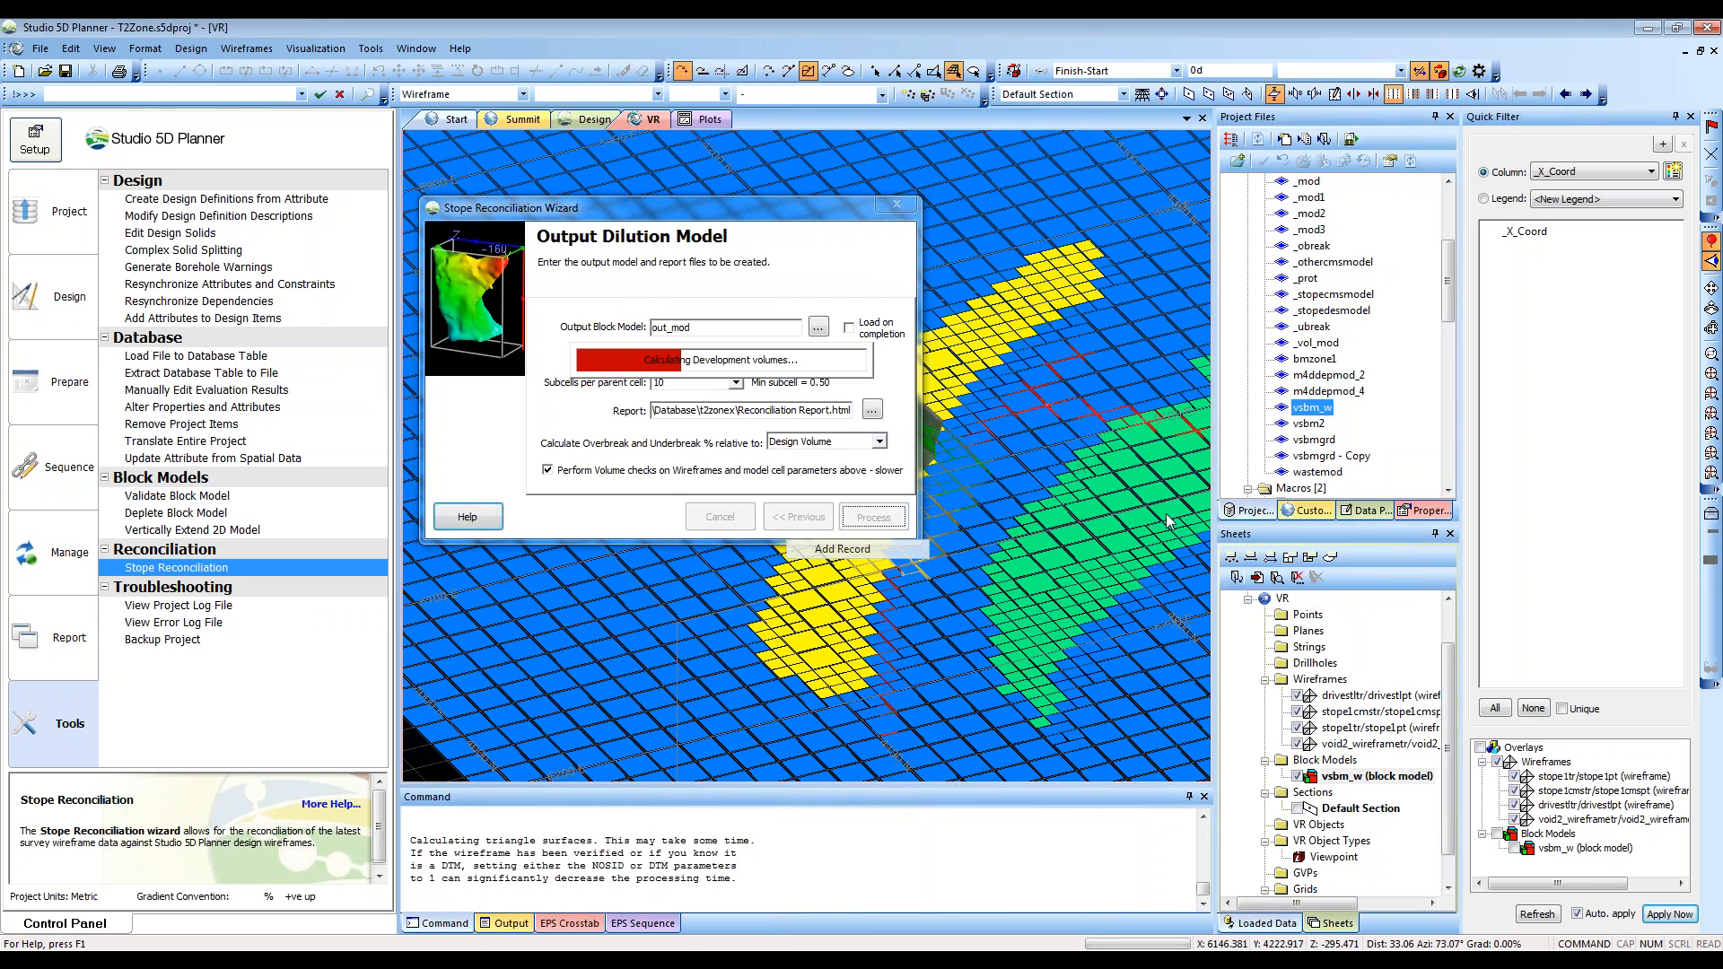